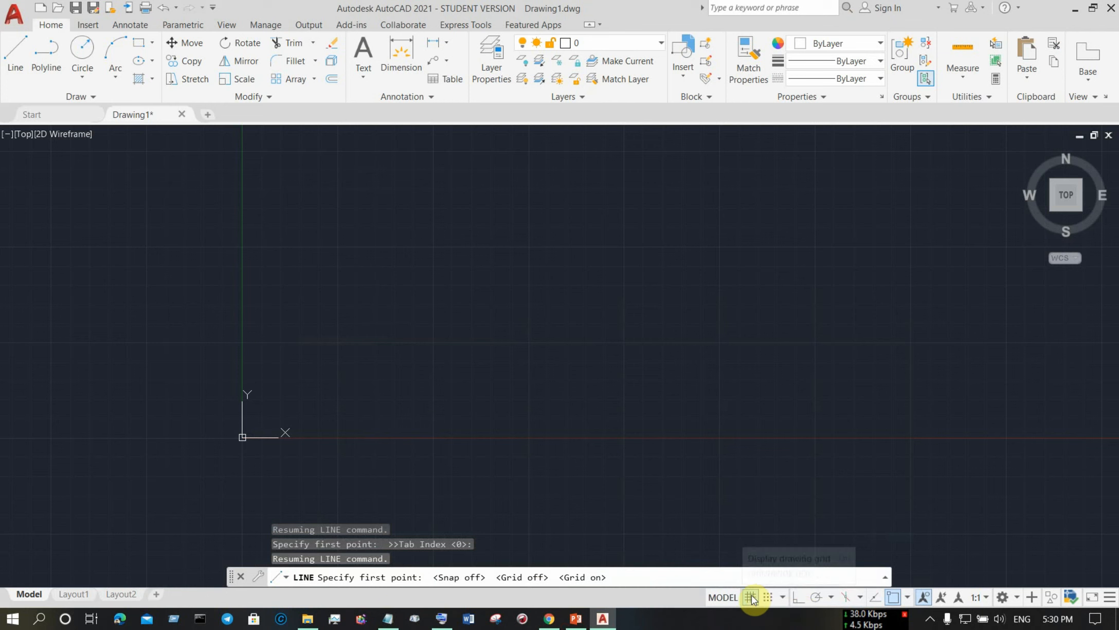
- Review the grid X spacing and major line frequency in the grid settings, and close them without changes
{"action": "right_click", "coordinate": [751, 595]}
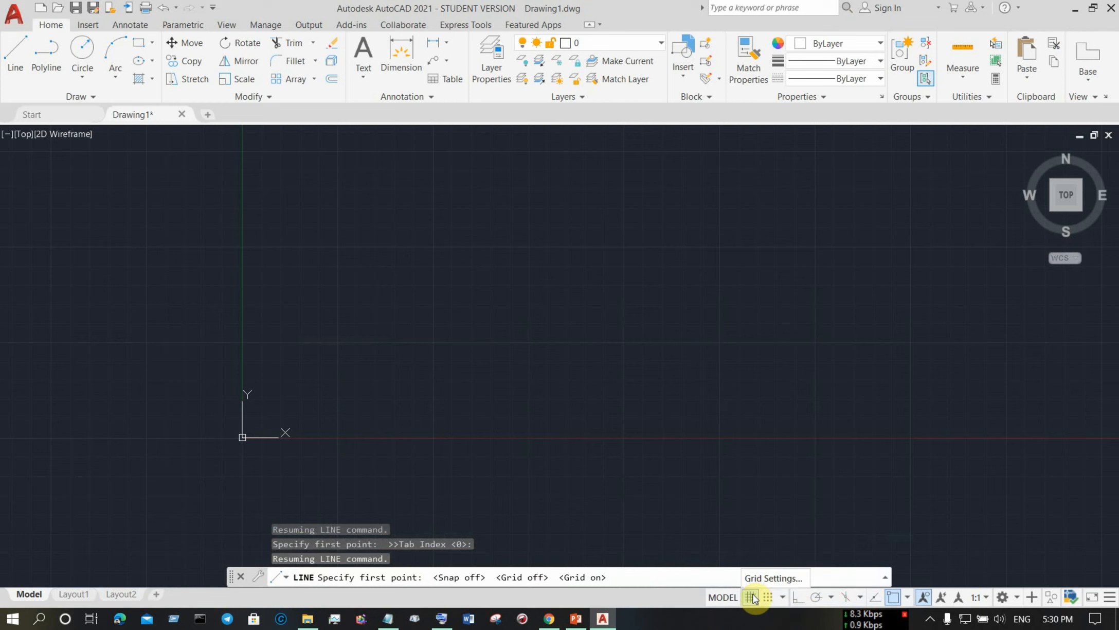
{"action": "left_click", "coordinate": [773, 578]}
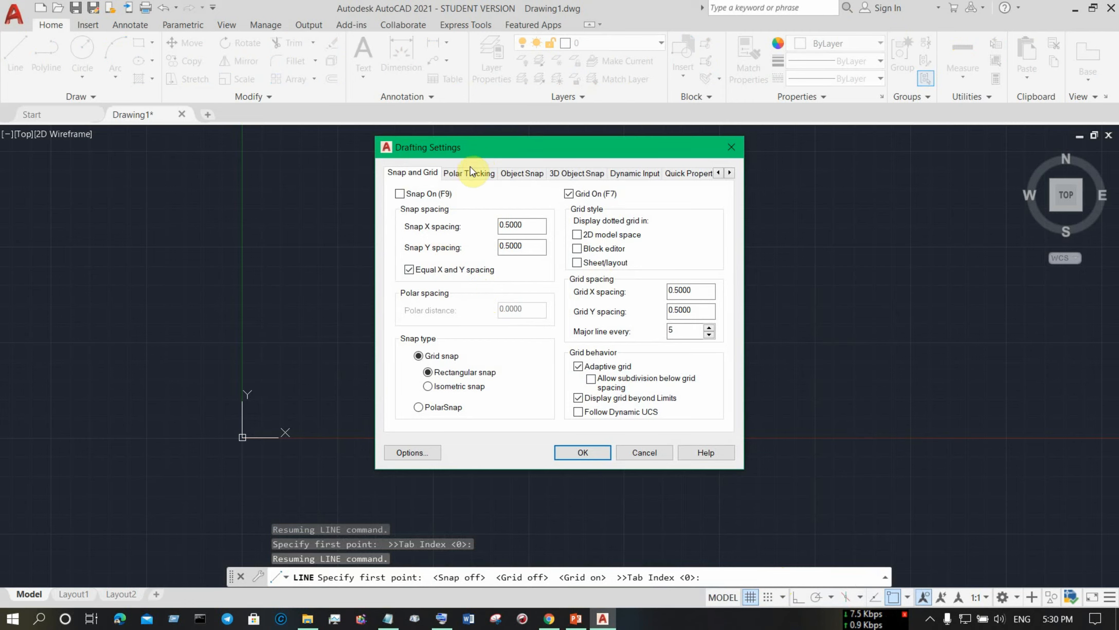
{"action": "left_click", "coordinate": [577, 619]}
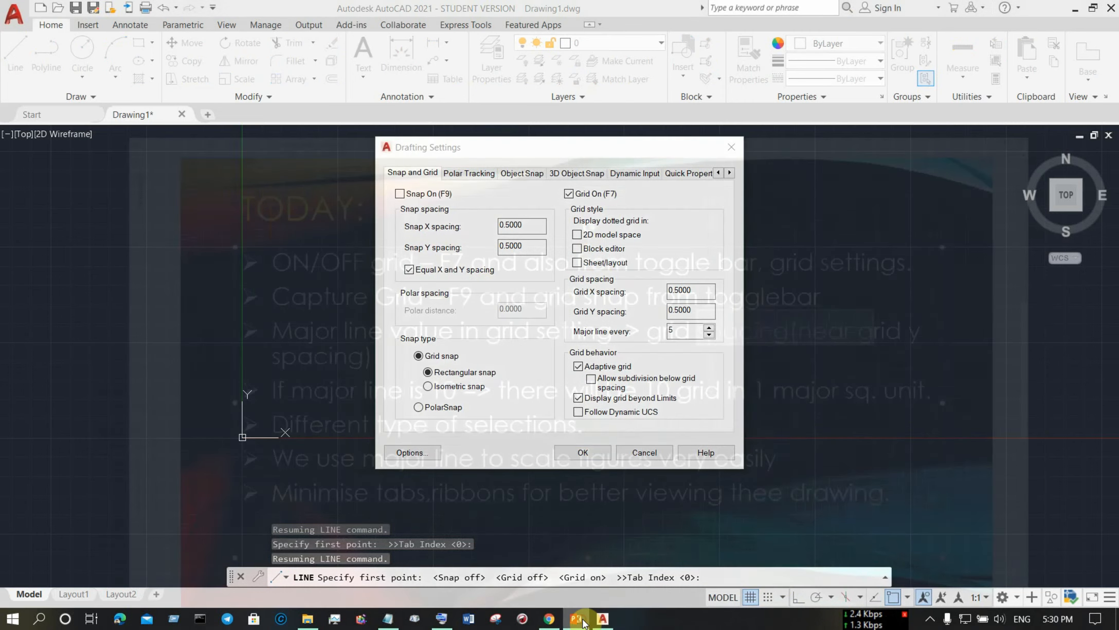
{"action": "left_click", "coordinate": [603, 619]}
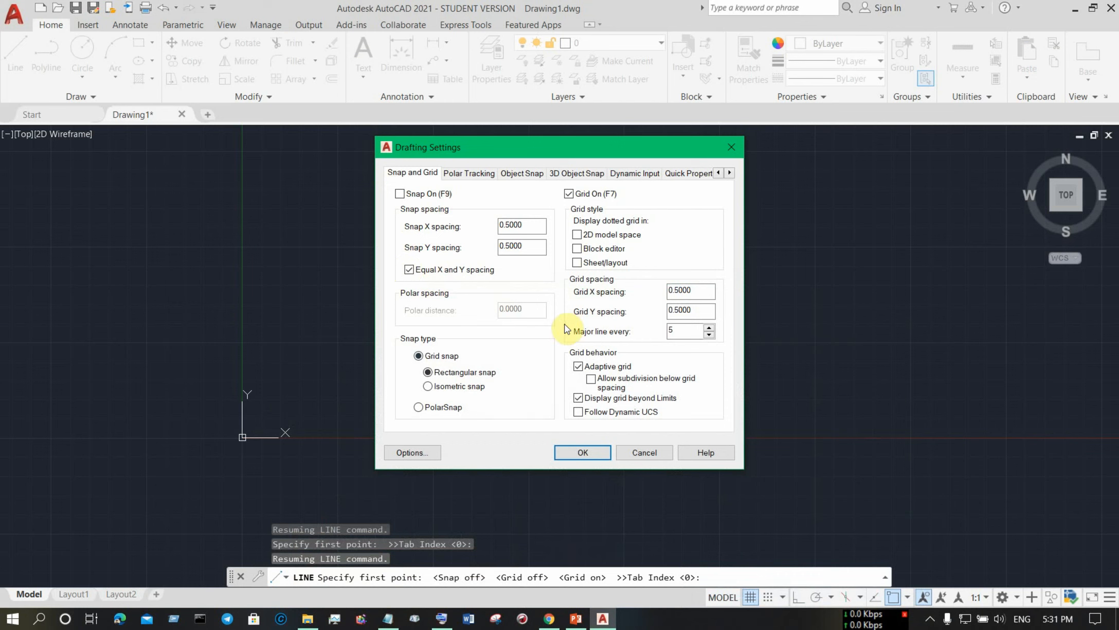
{"action": "left_click", "coordinate": [696, 291]}
{"action": "mouse_move", "coordinate": [695, 292]}
{"action": "left_mouse_down"}
{"action": "mouse_move", "coordinate": [654, 289]}
{"action": "mouse_move", "coordinate": [675, 292]}
{"action": "left_mouse_up"}
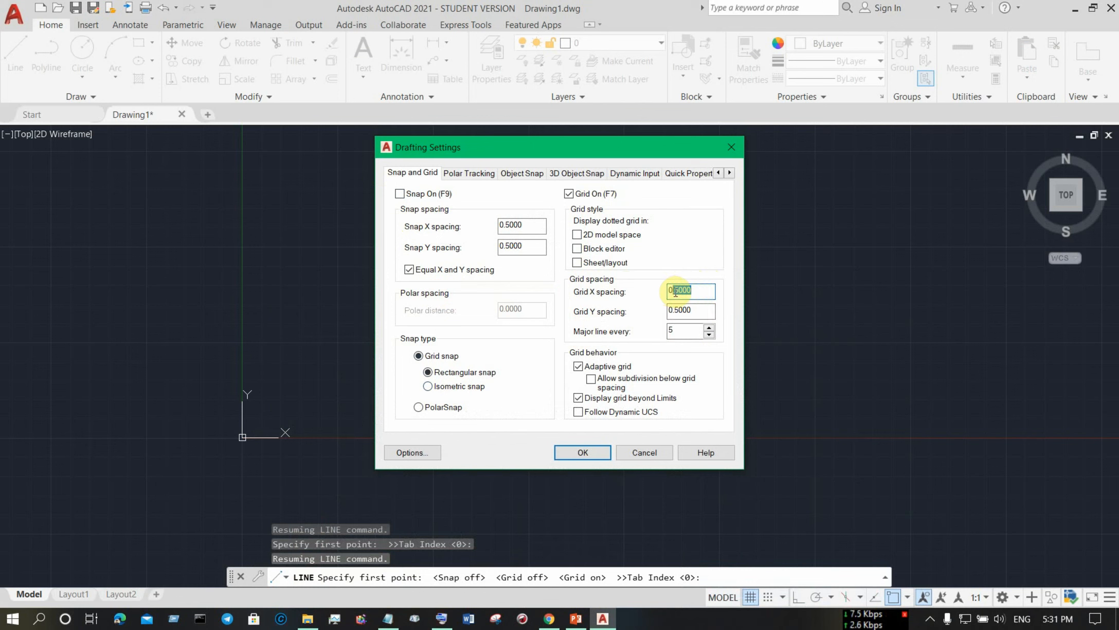
{"action": "left_click_drag", "start_coordinate": [679, 331], "coordinate": [664, 332]}
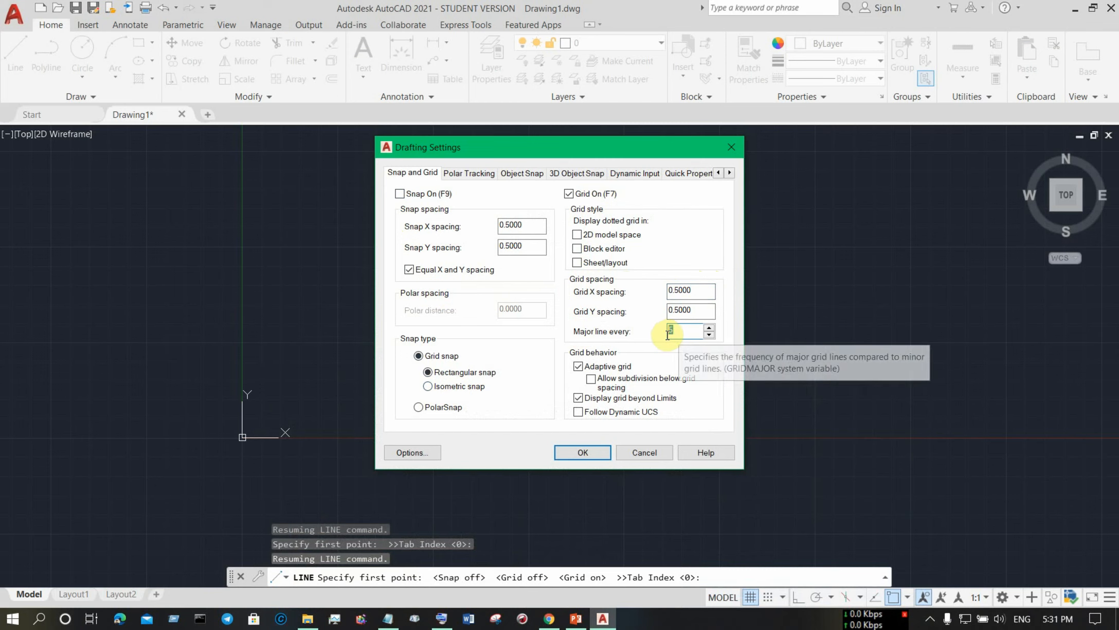
{"action": "left_click", "coordinate": [673, 333]}
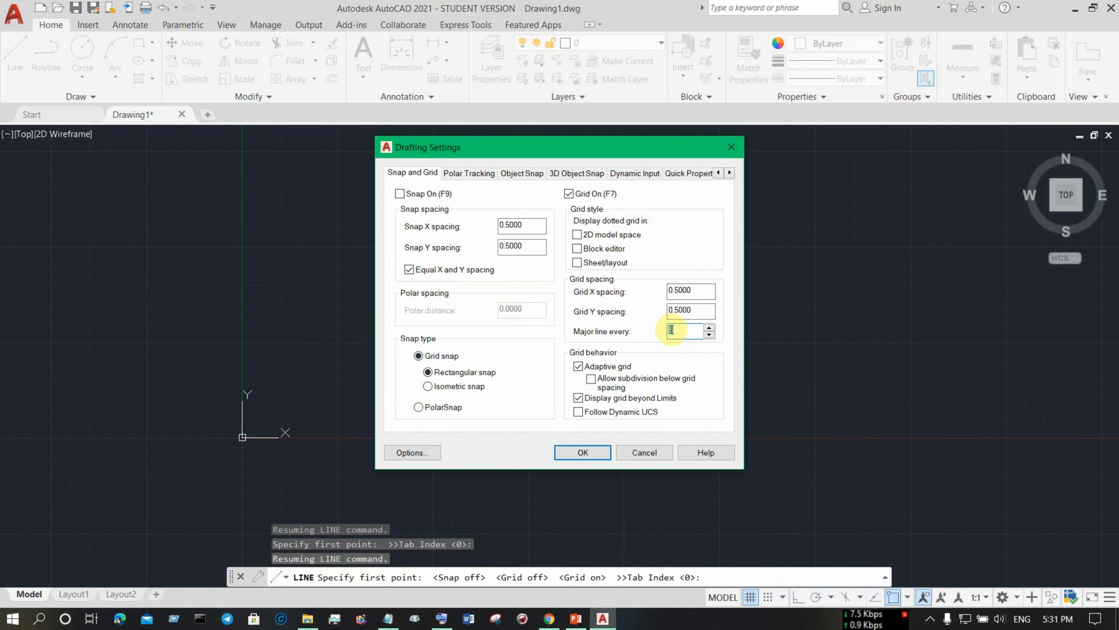
{"action": "mouse_move", "coordinate": [672, 329]}
{"action": "left_mouse_down"}
{"action": "mouse_move", "coordinate": [655, 317]}
{"action": "mouse_move", "coordinate": [660, 330]}
{"action": "left_mouse_up"}
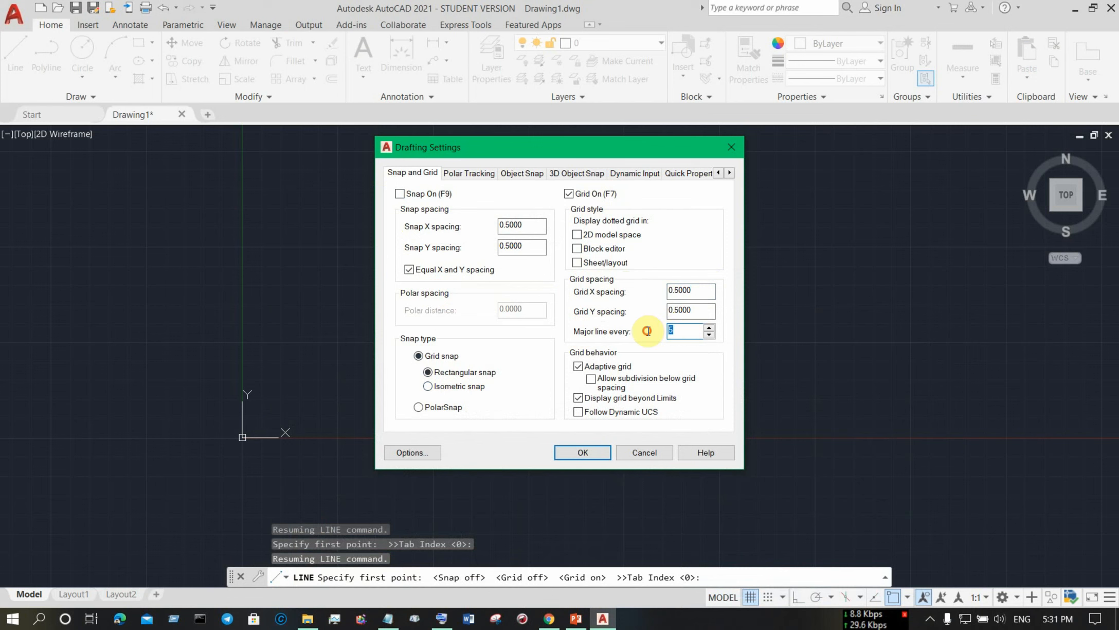
{"action": "left_click", "coordinate": [644, 452]}
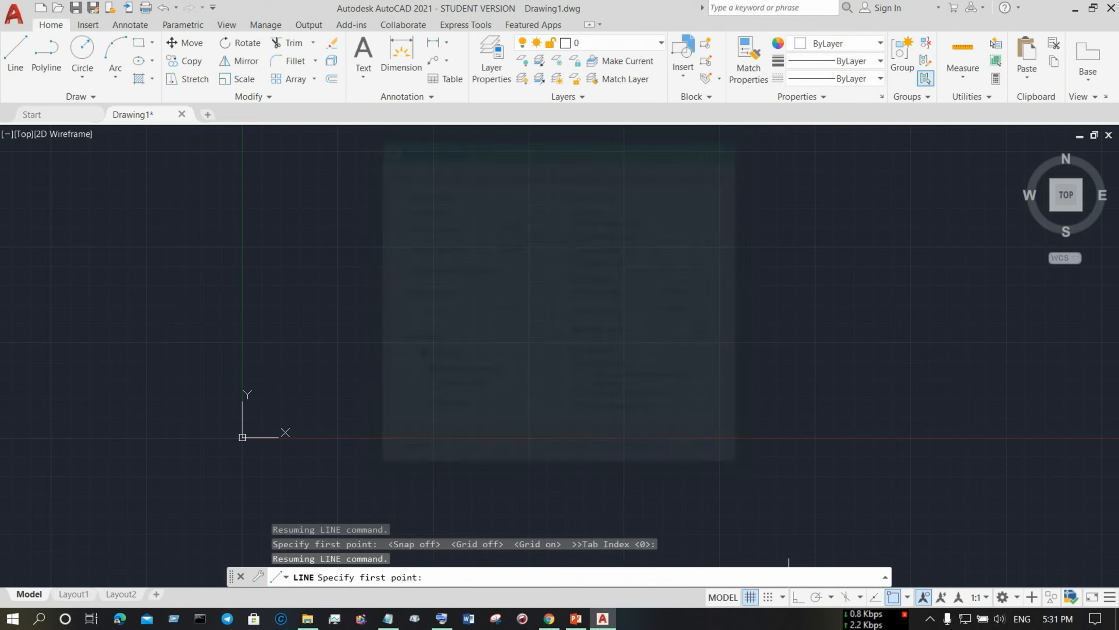
- Switch snap mode on and back off, and examine the major and minor grid lines near the origin
{"action": "scroll", "coordinate": [336, 396], "scroll_direction": "up", "scroll_amount": 4}
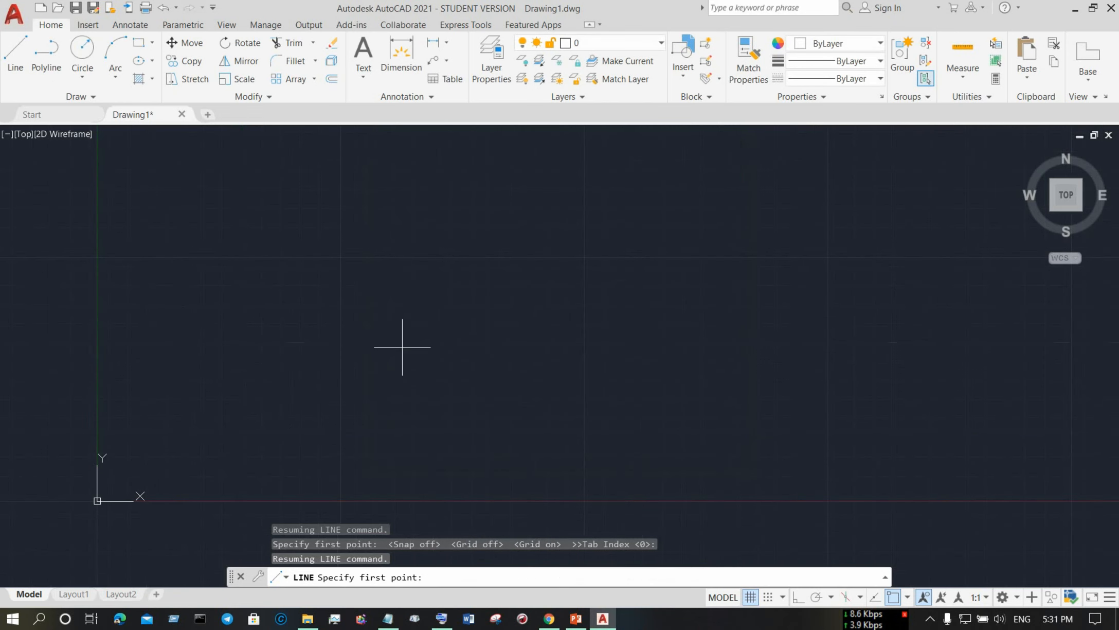
{"action": "left_click", "coordinate": [769, 597]}
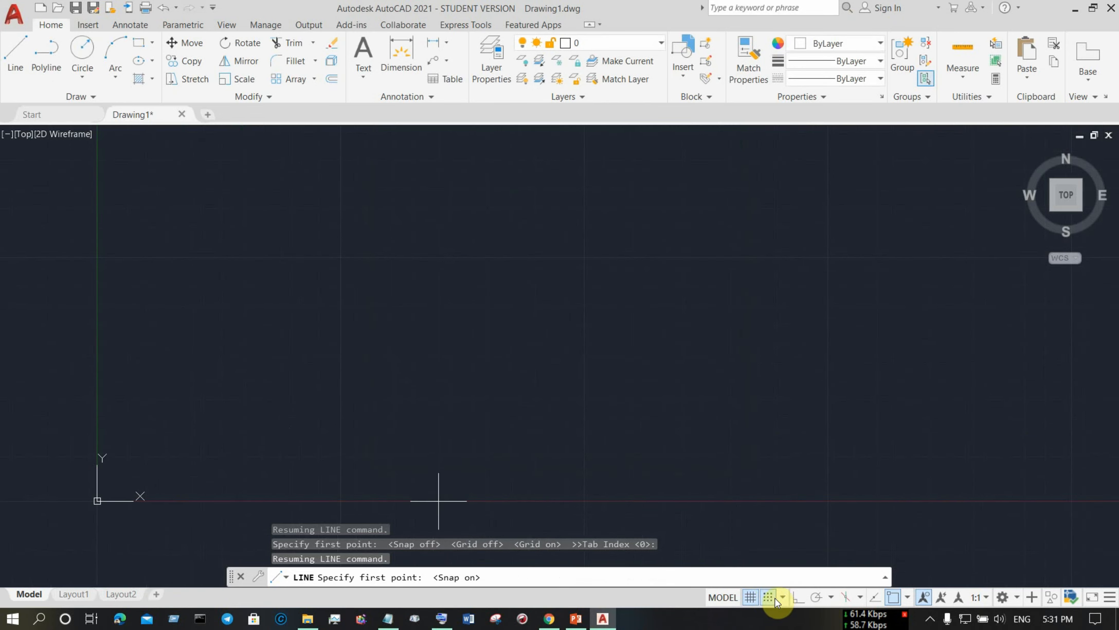
{"action": "left_click", "coordinate": [772, 599]}
{"action": "scroll", "coordinate": [446, 292], "scroll_direction": "down", "scroll_amount": 8}
{"action": "scroll", "coordinate": [439, 303], "scroll_direction": "up", "scroll_amount": 2}
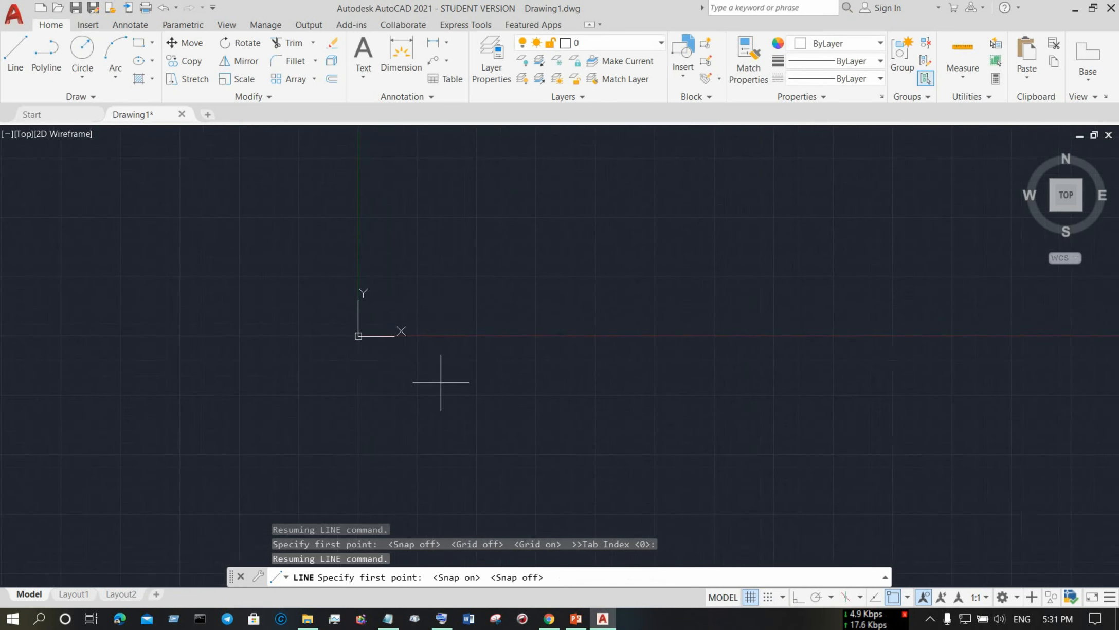
{"action": "scroll", "coordinate": [437, 273], "scroll_direction": "up", "scroll_amount": 5}
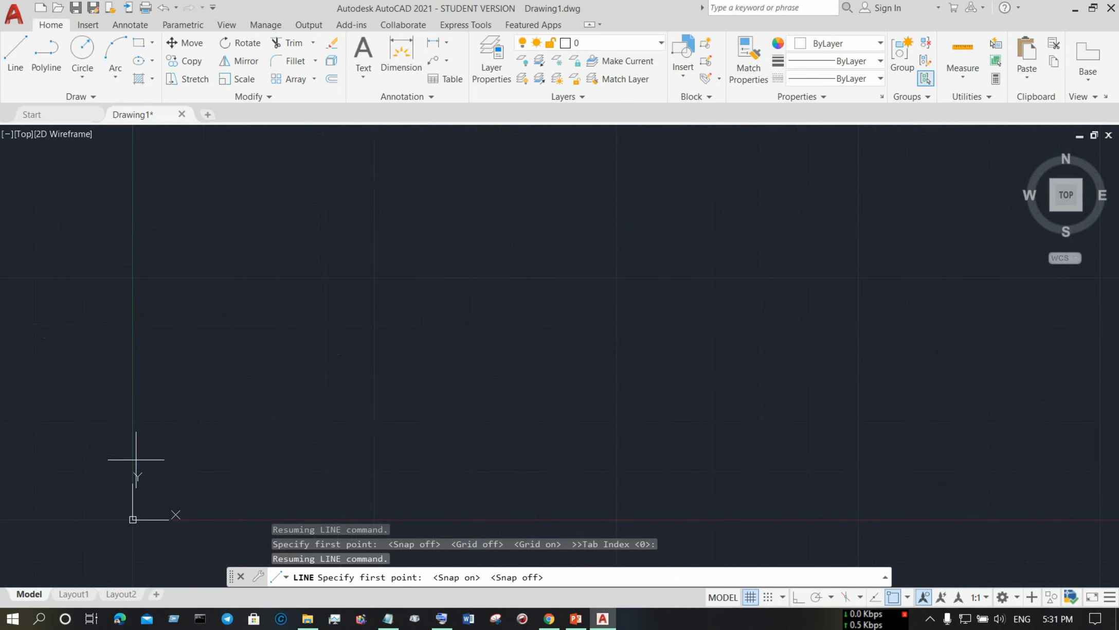
{"action": "scroll", "coordinate": [337, 399], "scroll_direction": "down", "scroll_amount": 3}
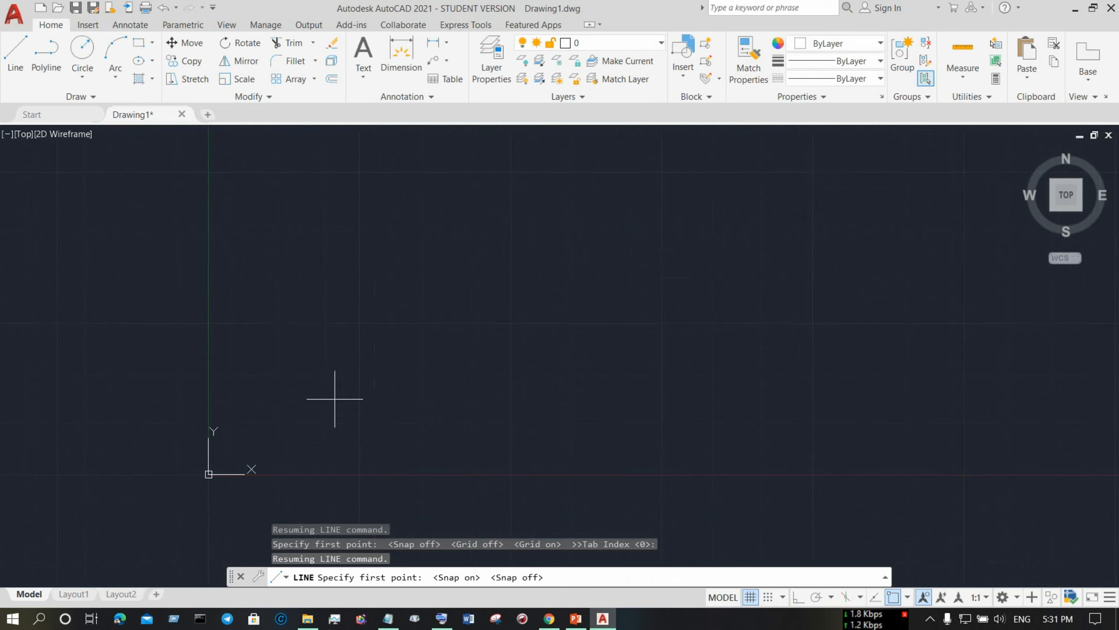
- Set the grid's major line frequency to every 10 grid lines in the grid settings and apply it
{"action": "right_click", "coordinate": [755, 592]}
{"action": "left_click", "coordinate": [761, 577]}
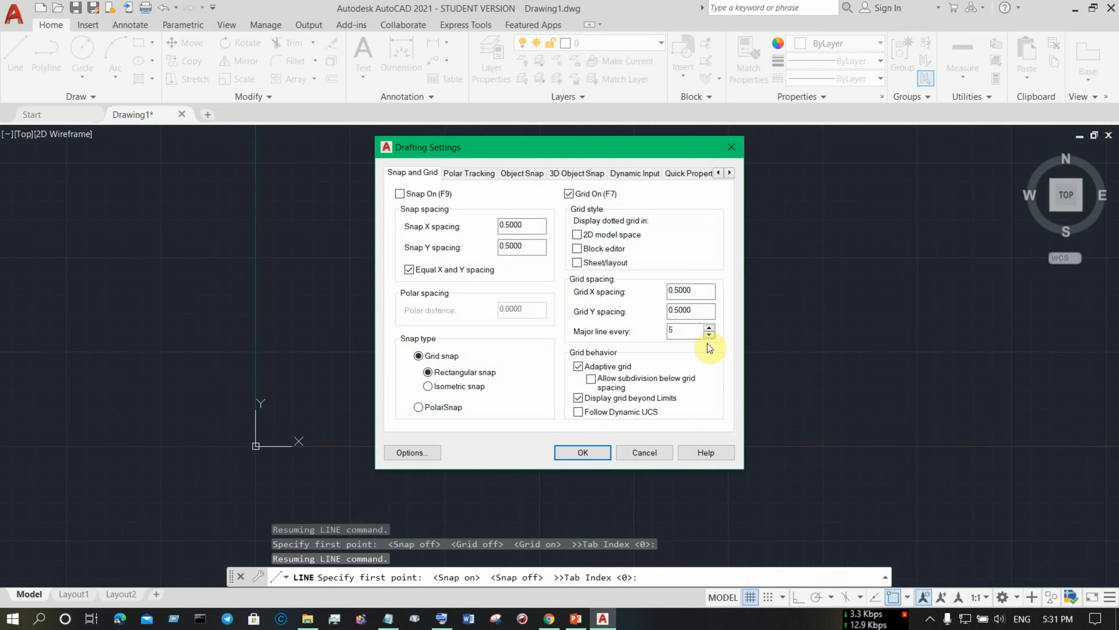
{"action": "left_click_drag", "start_coordinate": [692, 328], "coordinate": [628, 331]}
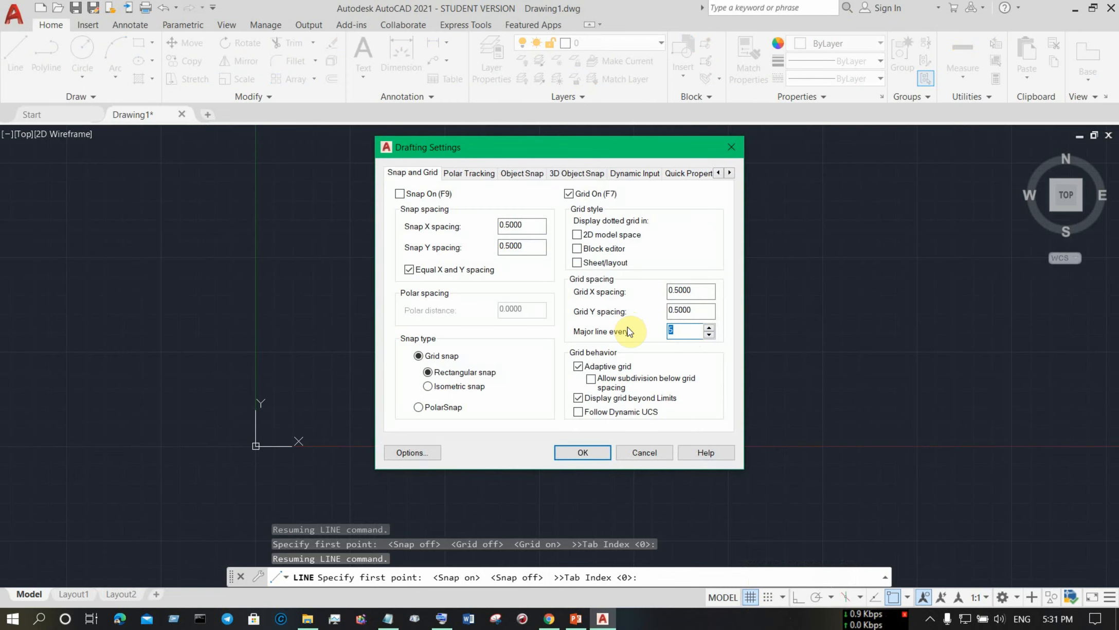
{"action": "type", "text": "1"}
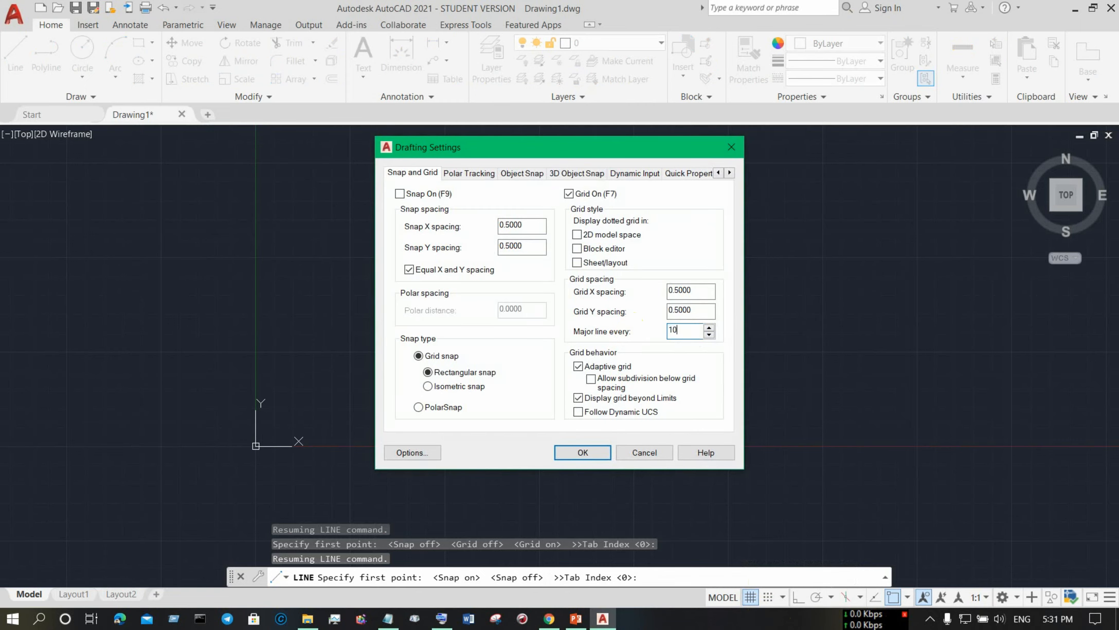
{"action": "type", "text": "0"}
{"action": "key", "text": "Return"}
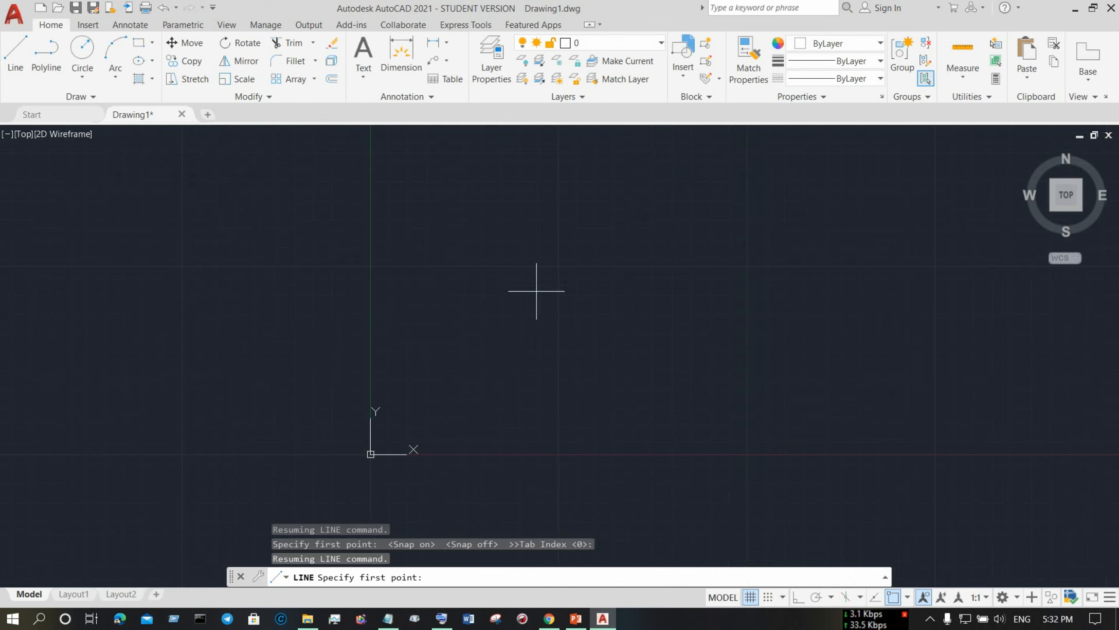
- Reopen Drafting Settings, move the dialog aside and set the major line frequency to every 5 grid lines
{"action": "mouse_move", "coordinate": [669, 601]}
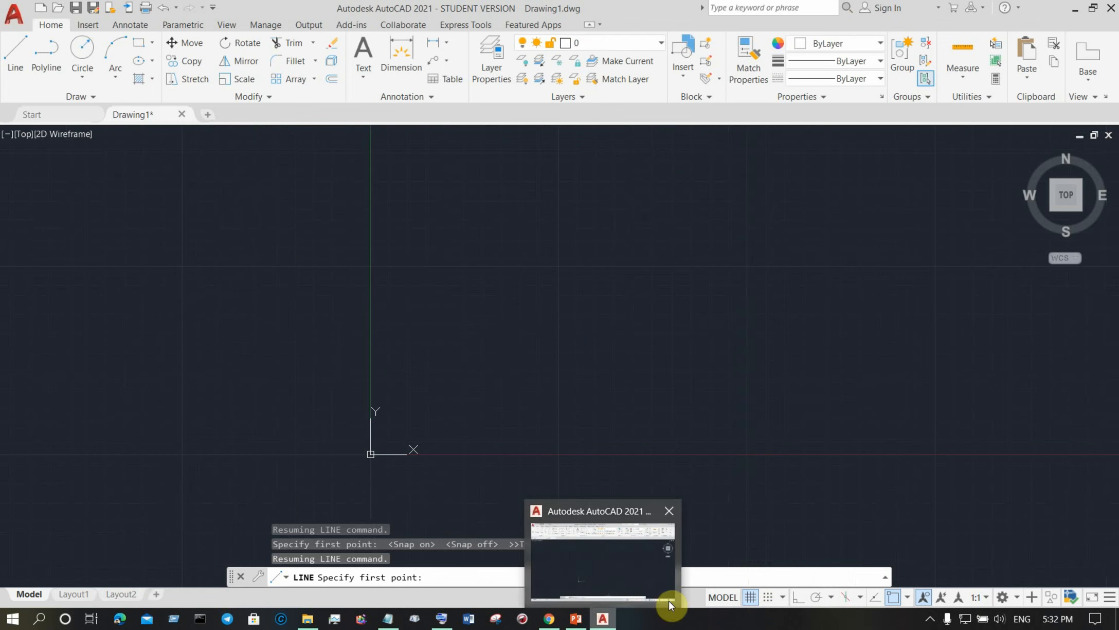
{"action": "left_click", "coordinate": [782, 598]}
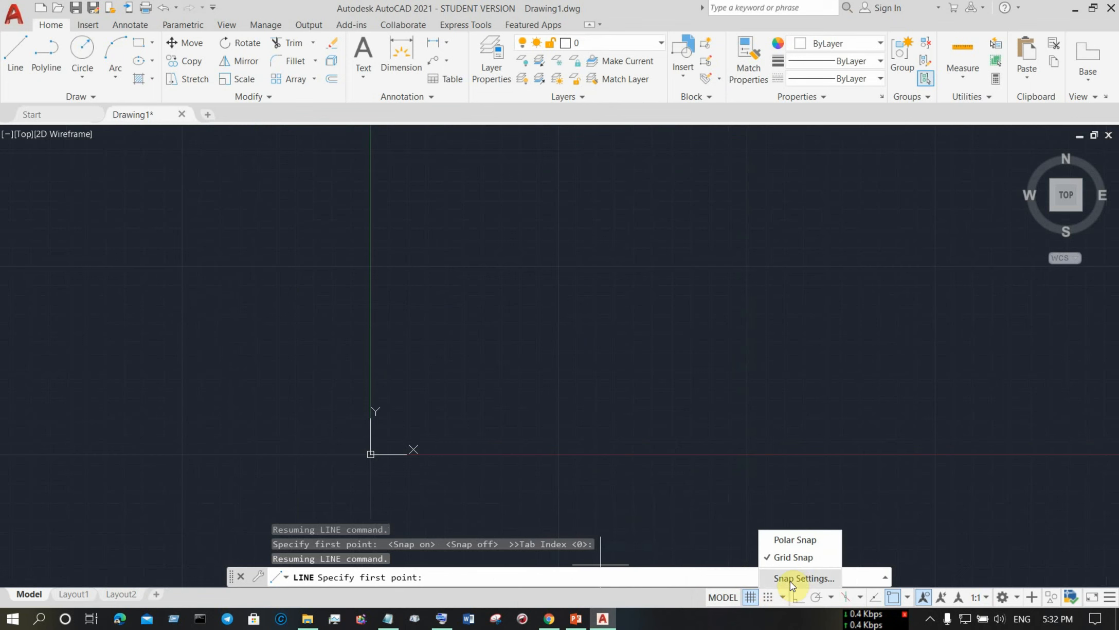
{"action": "left_click", "coordinate": [791, 579]}
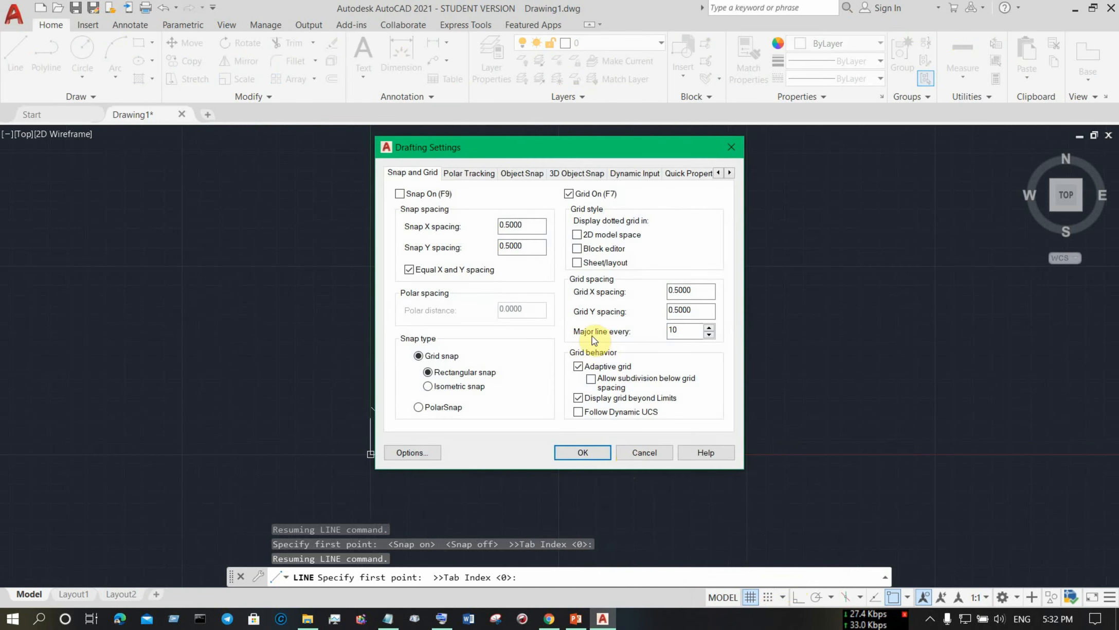
{"action": "left_click_drag", "start_coordinate": [561, 154], "coordinate": [266, 144]}
{"action": "double_click", "coordinate": [383, 320]}
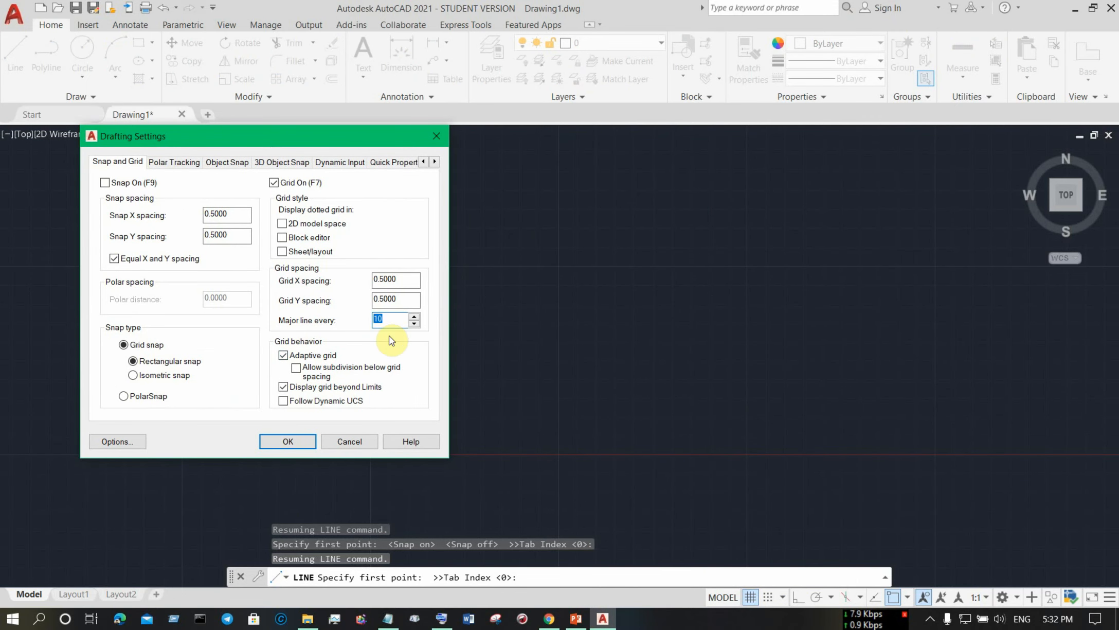
{"action": "type", "text": "5"}
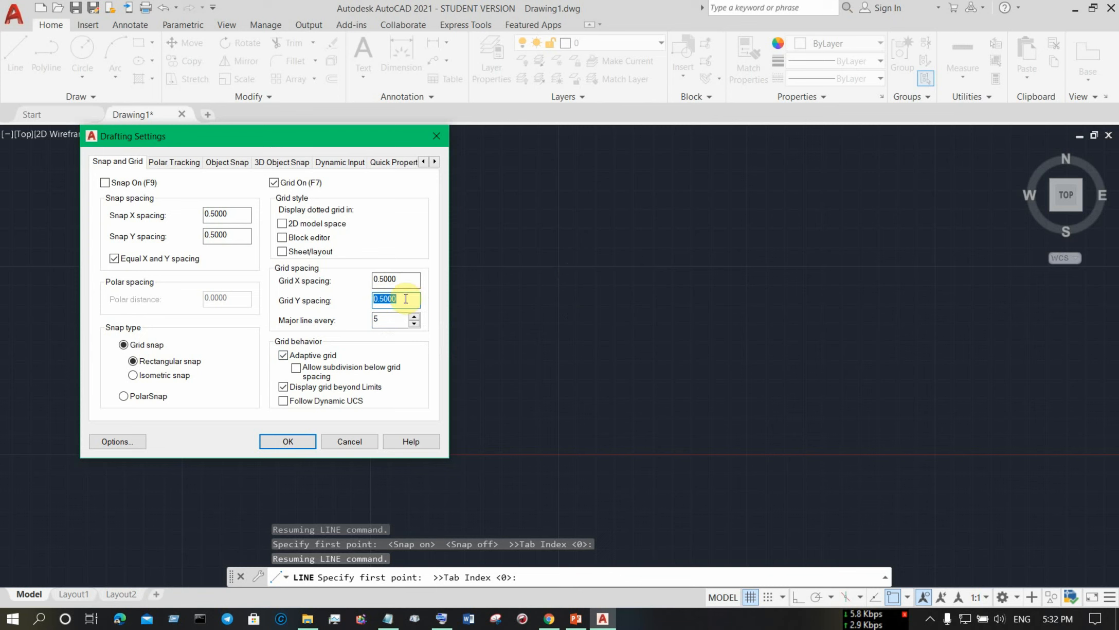
- Set the grid Y spacing to 2 and the grid X spacing to 1, apply them and inspect the grid
{"action": "left_click_drag", "start_coordinate": [406, 298], "coordinate": [344, 299]}
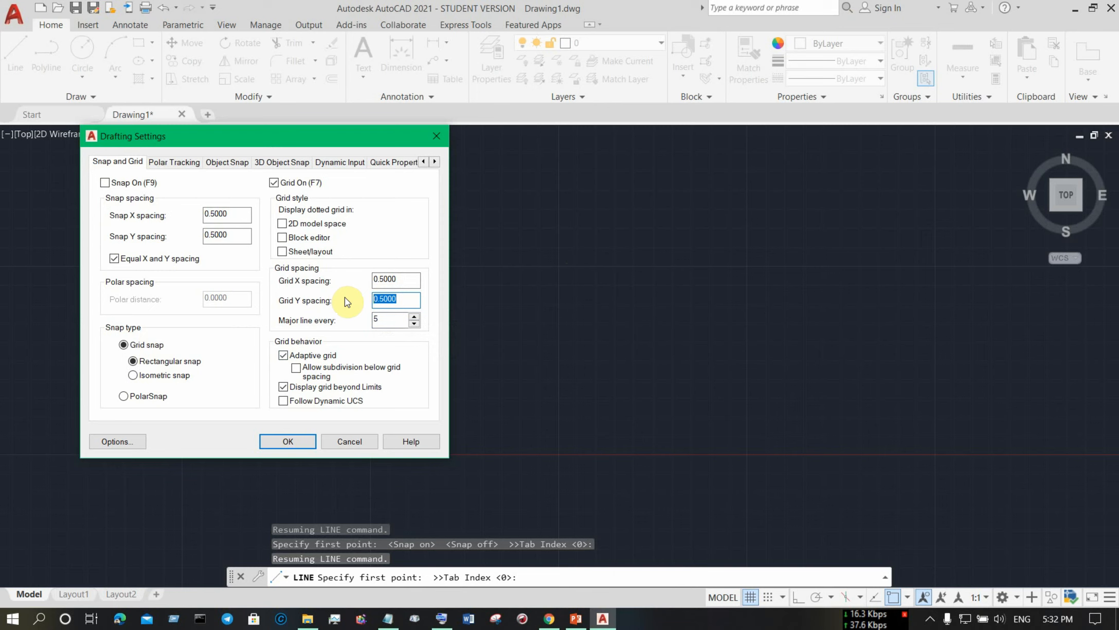
{"action": "type", "text": "2"}
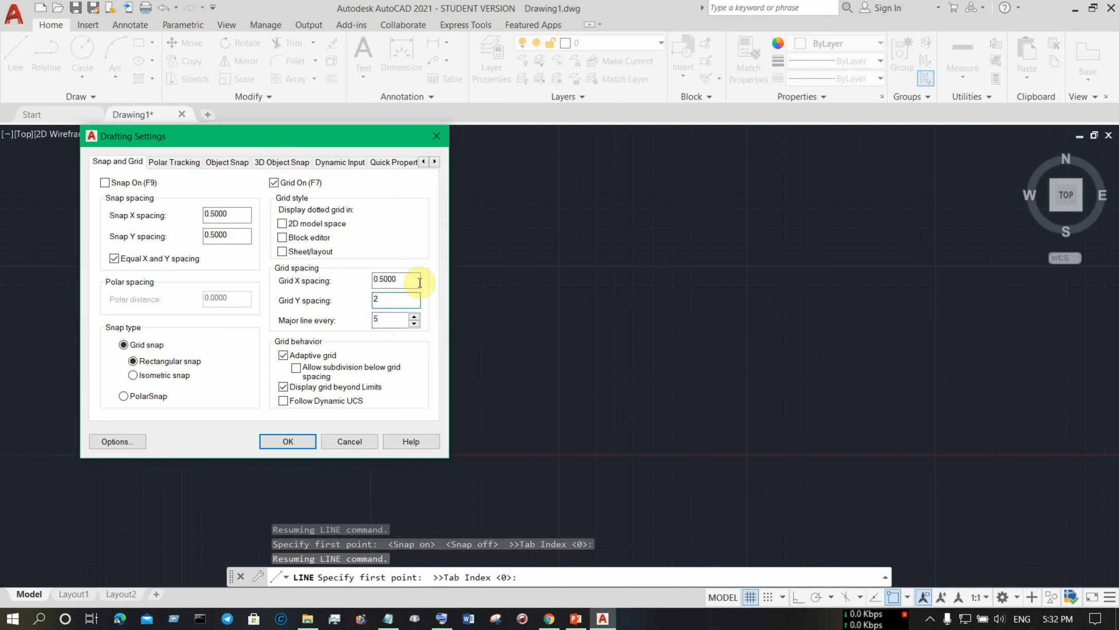
{"action": "left_click_drag", "start_coordinate": [418, 279], "coordinate": [351, 280]}
{"action": "type", "text": "1"}
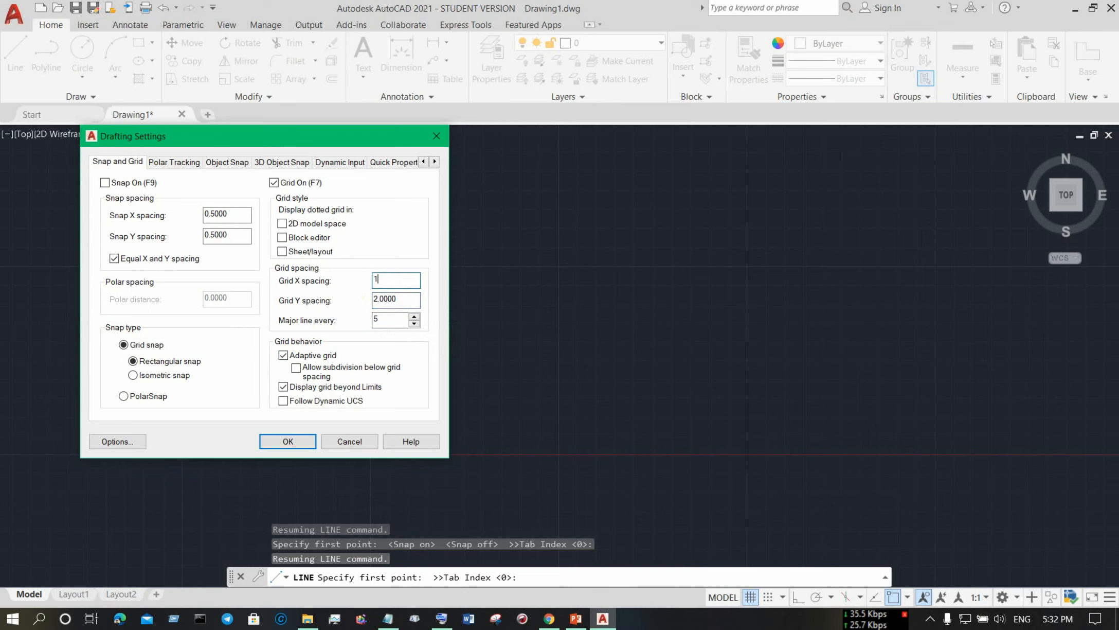
{"action": "left_click", "coordinate": [297, 446]}
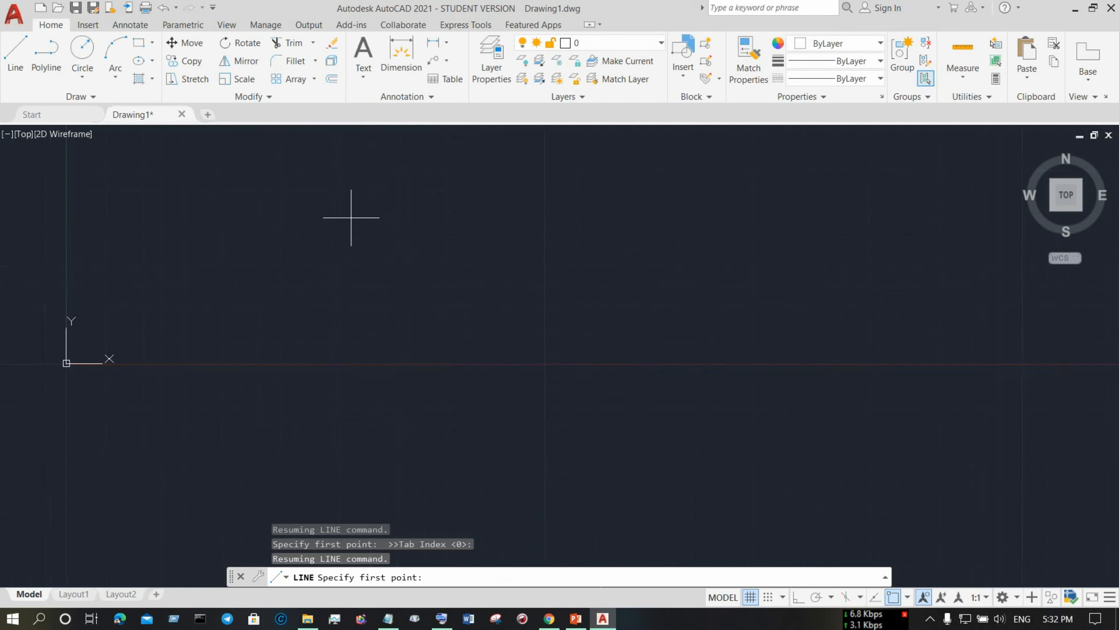
{"action": "scroll", "coordinate": [349, 219], "scroll_direction": "down", "scroll_amount": 2}
{"action": "scroll", "coordinate": [337, 225], "scroll_direction": "down", "scroll_amount": 3}
{"action": "scroll", "coordinate": [326, 172], "scroll_direction": "up", "scroll_amount": 2}
{"action": "scroll", "coordinate": [327, 199], "scroll_direction": "up", "scroll_amount": 4}
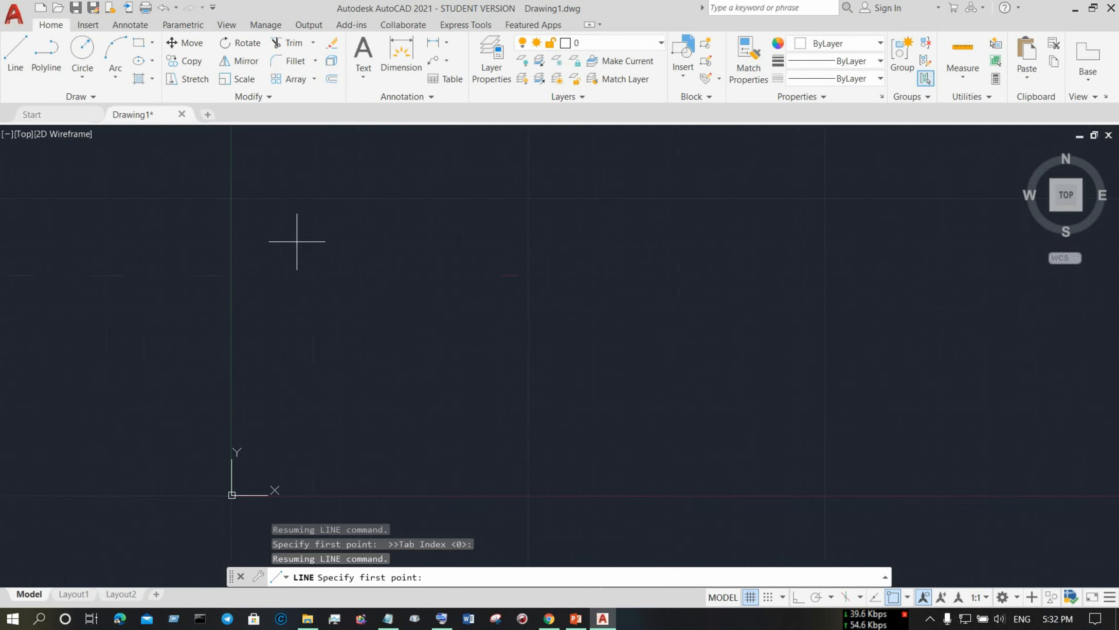
{"action": "scroll", "coordinate": [297, 244], "scroll_direction": "down", "scroll_amount": 2}
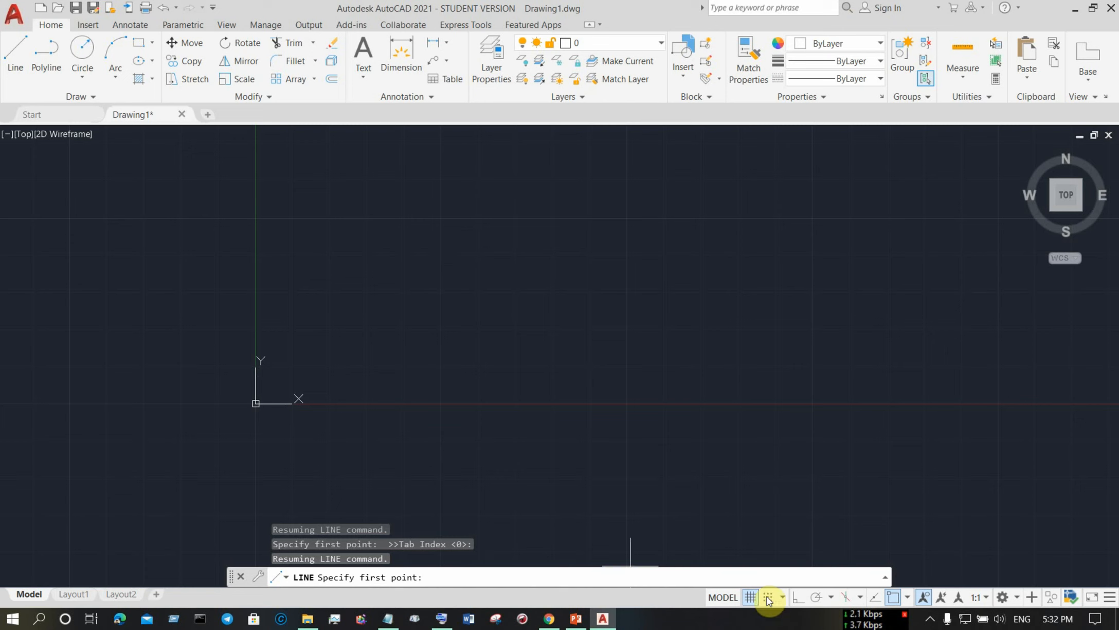
- Set both the grid Y spacing and grid X spacing to 0.5 in the grid settings and apply them
{"action": "left_click", "coordinate": [783, 597]}
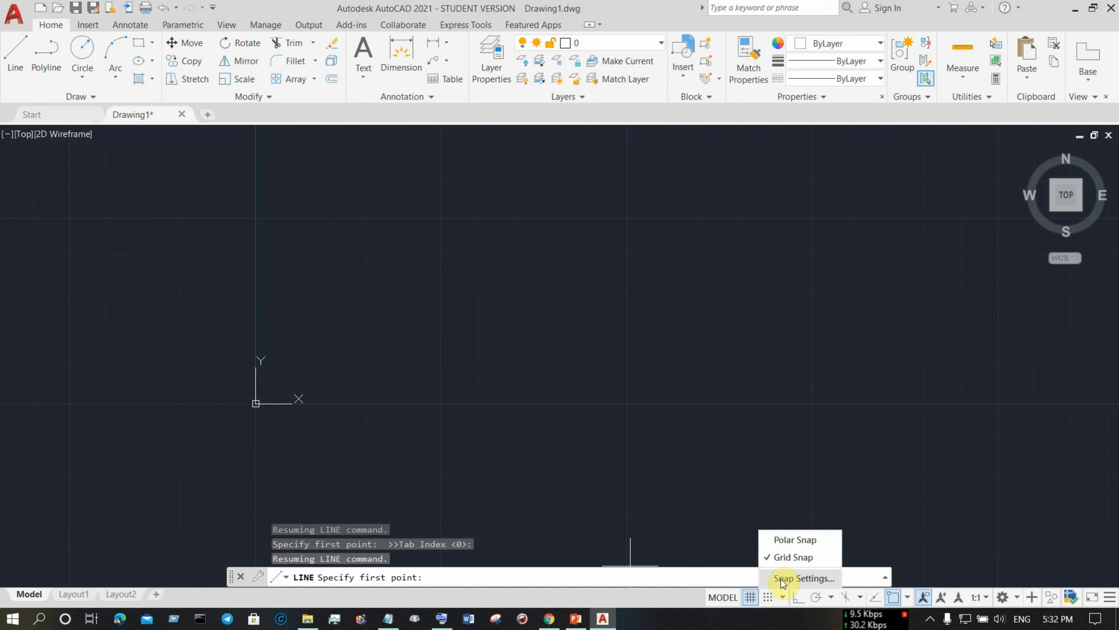
{"action": "right_click", "coordinate": [750, 601]}
{"action": "left_click", "coordinate": [761, 578]}
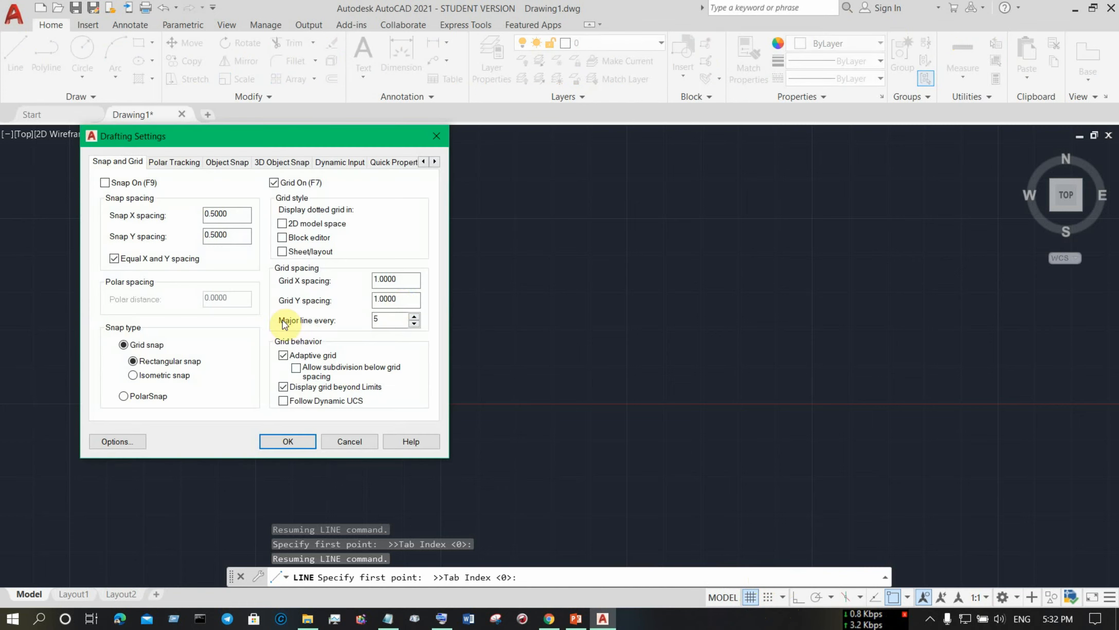
{"action": "left_click", "coordinate": [401, 300]}
{"action": "left_click_drag", "start_coordinate": [400, 300], "coordinate": [344, 301]}
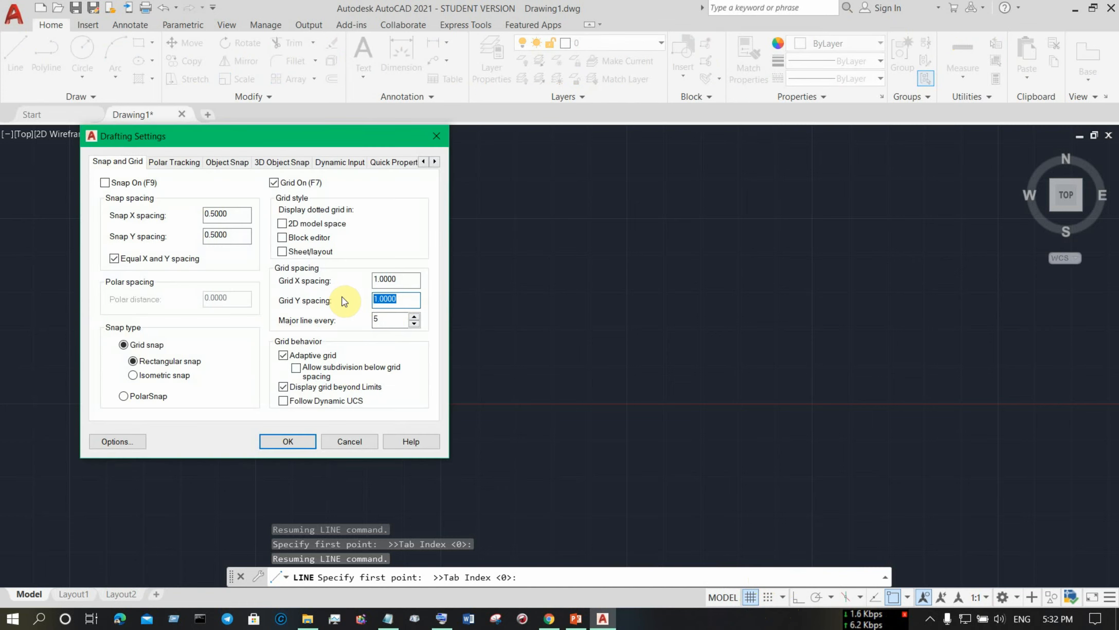
{"action": "type", "text": "0.5"}
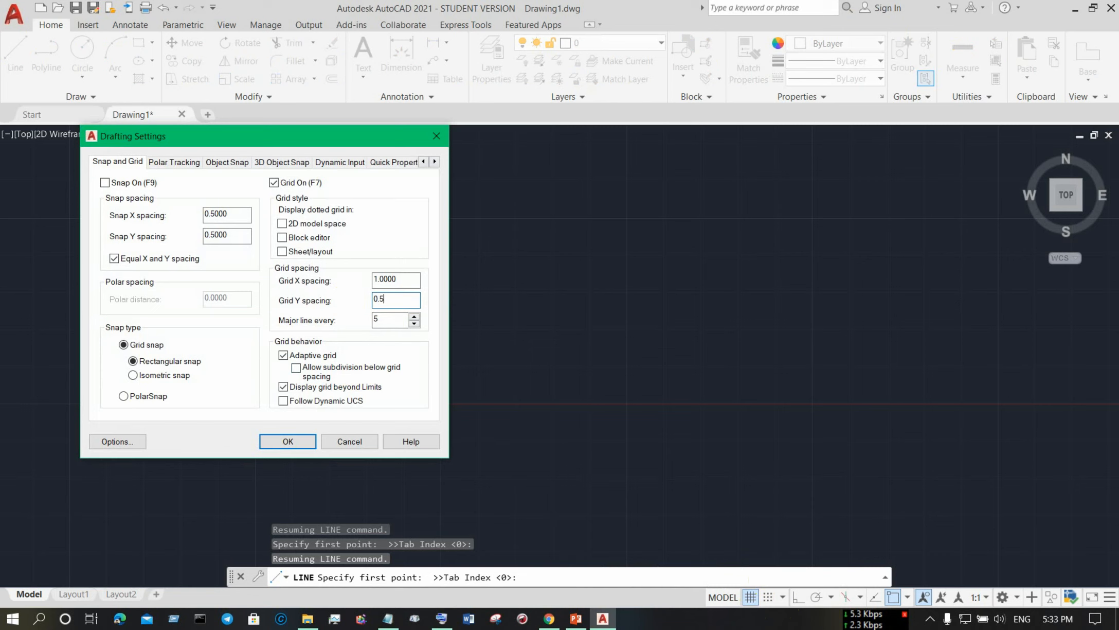
{"action": "left_click_drag", "start_coordinate": [412, 278], "coordinate": [365, 278]}
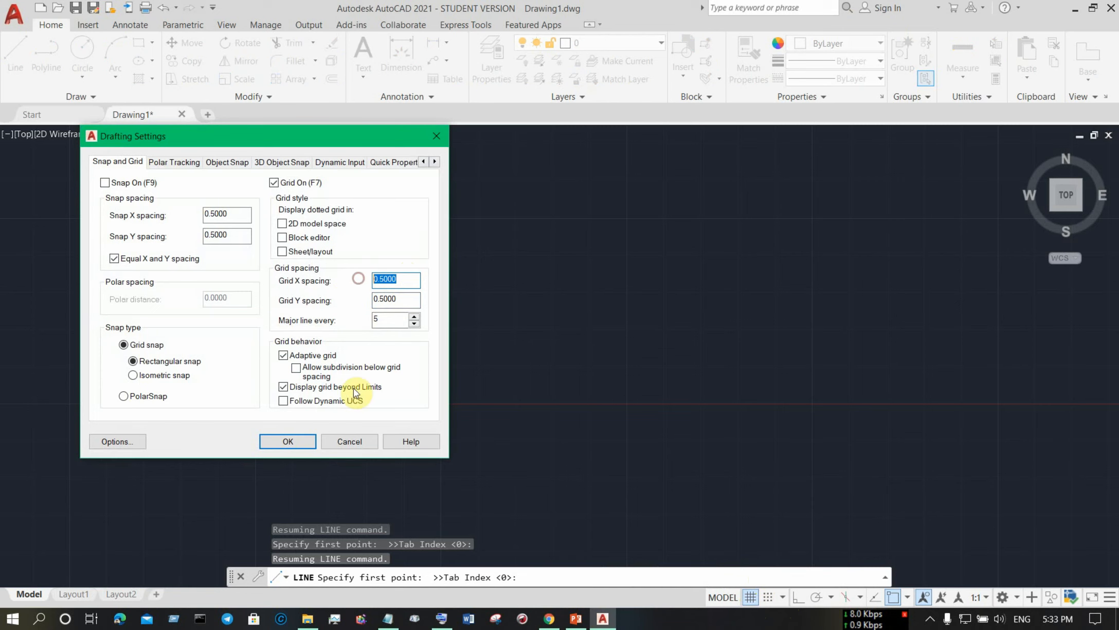
{"action": "left_click", "coordinate": [301, 441]}
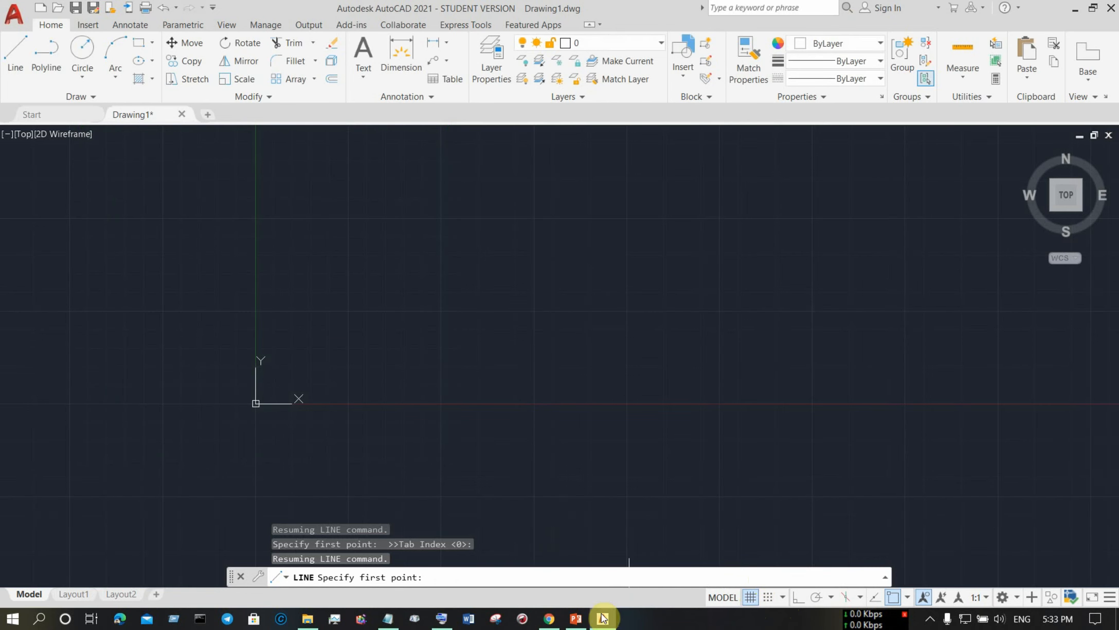
- Switch to the PowerPoint notes and highlight the points on the major line value and the grids per major square unit
{"action": "left_click", "coordinate": [575, 618]}
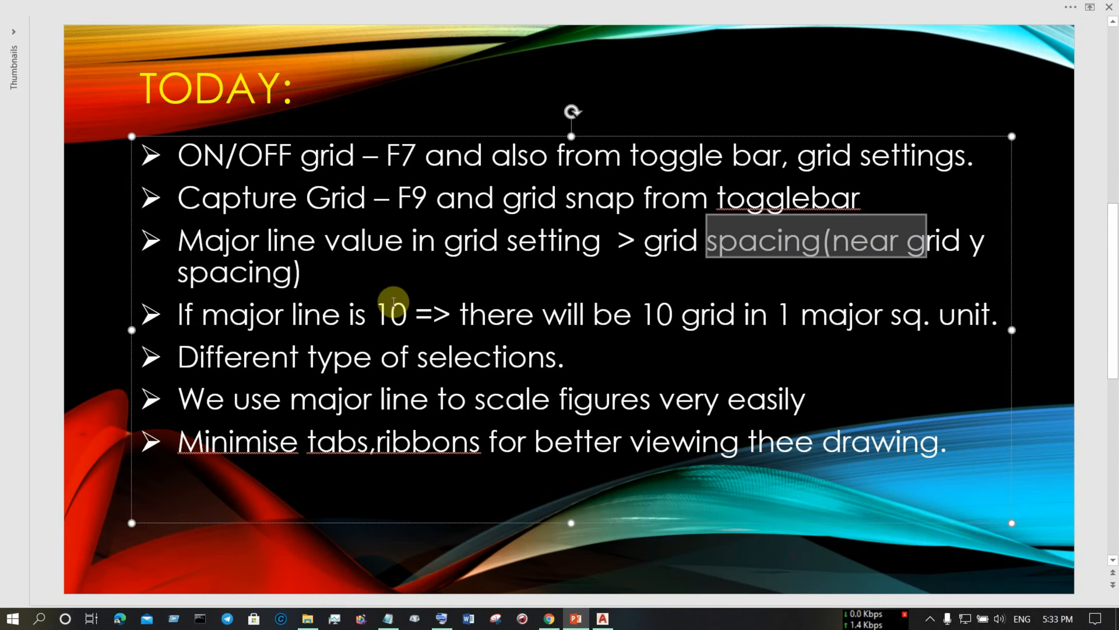
{"action": "left_click_drag", "start_coordinate": [175, 247], "coordinate": [595, 252]}
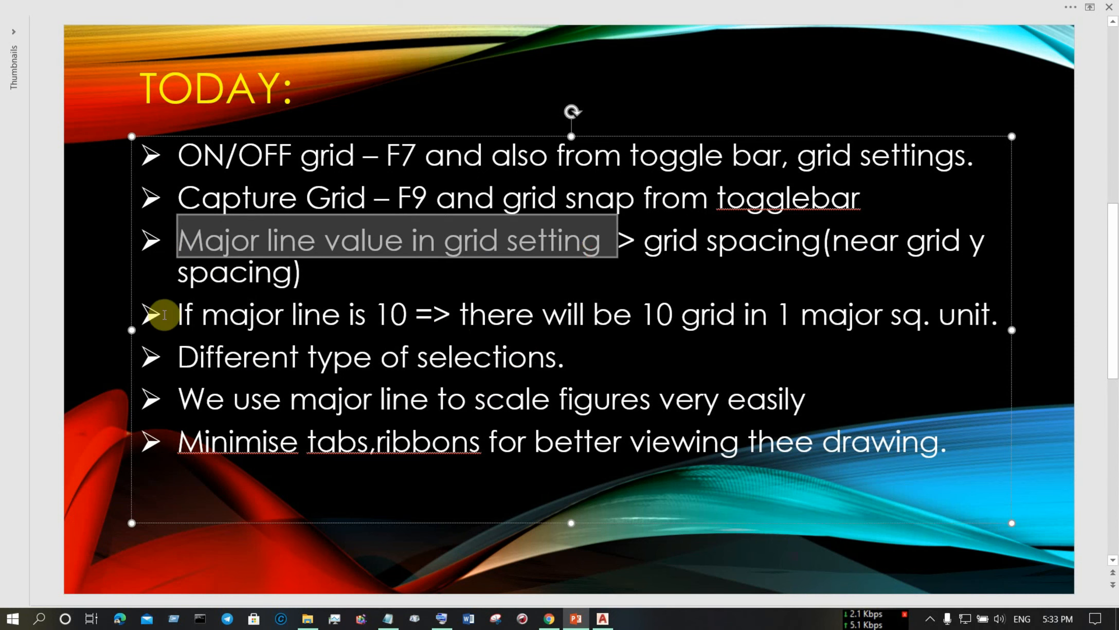
{"action": "left_click", "coordinate": [188, 319]}
{"action": "left_click_drag", "start_coordinate": [188, 319], "coordinate": [417, 321]}
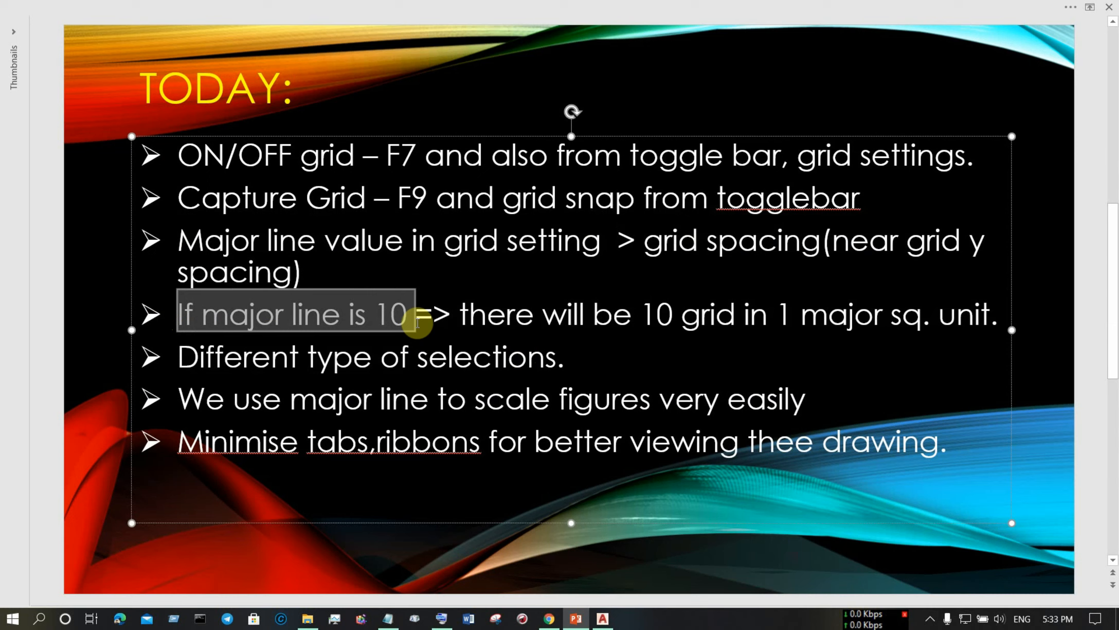
{"action": "left_click", "coordinate": [795, 316]}
{"action": "double_click", "coordinate": [777, 317]}
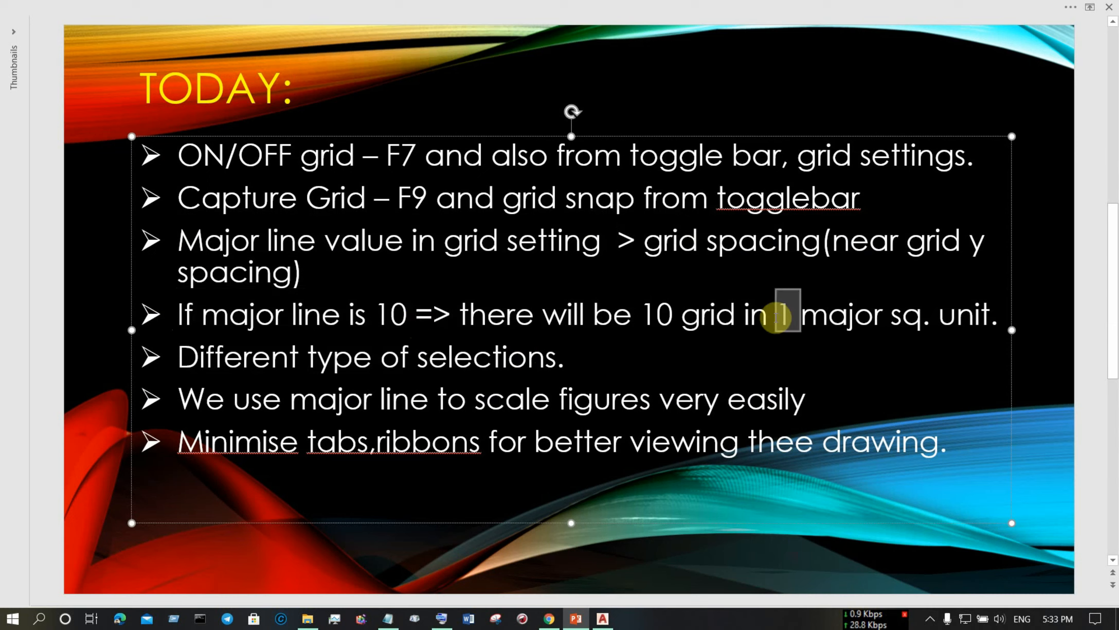
{"action": "double_click", "coordinate": [656, 315]}
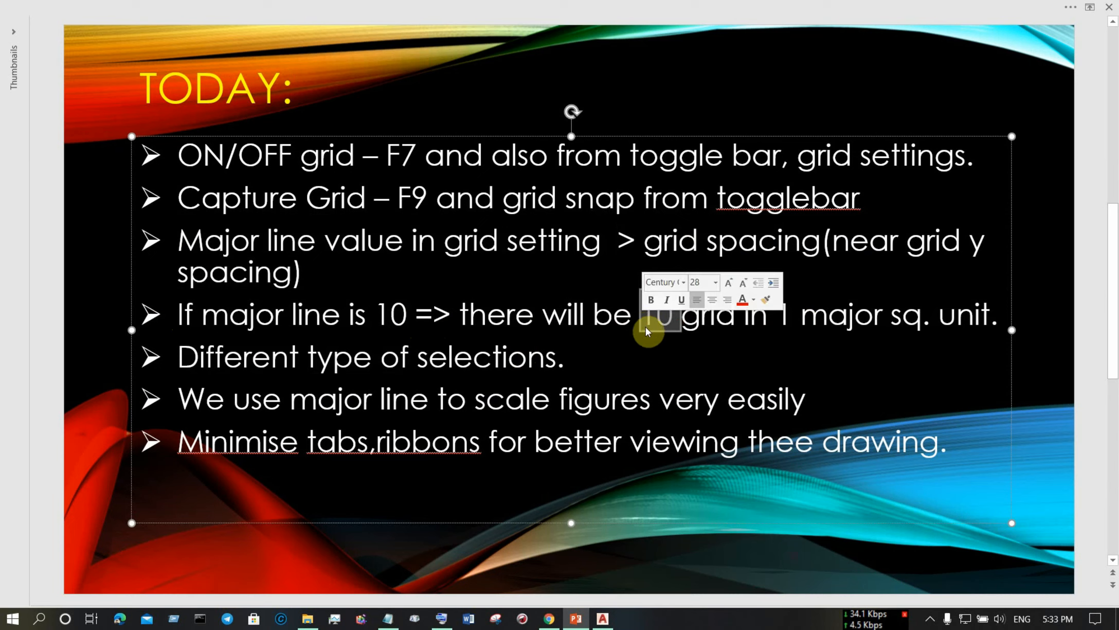
{"action": "left_click", "coordinate": [677, 330]}
{"action": "left_click_drag", "start_coordinate": [677, 327], "coordinate": [642, 319]}
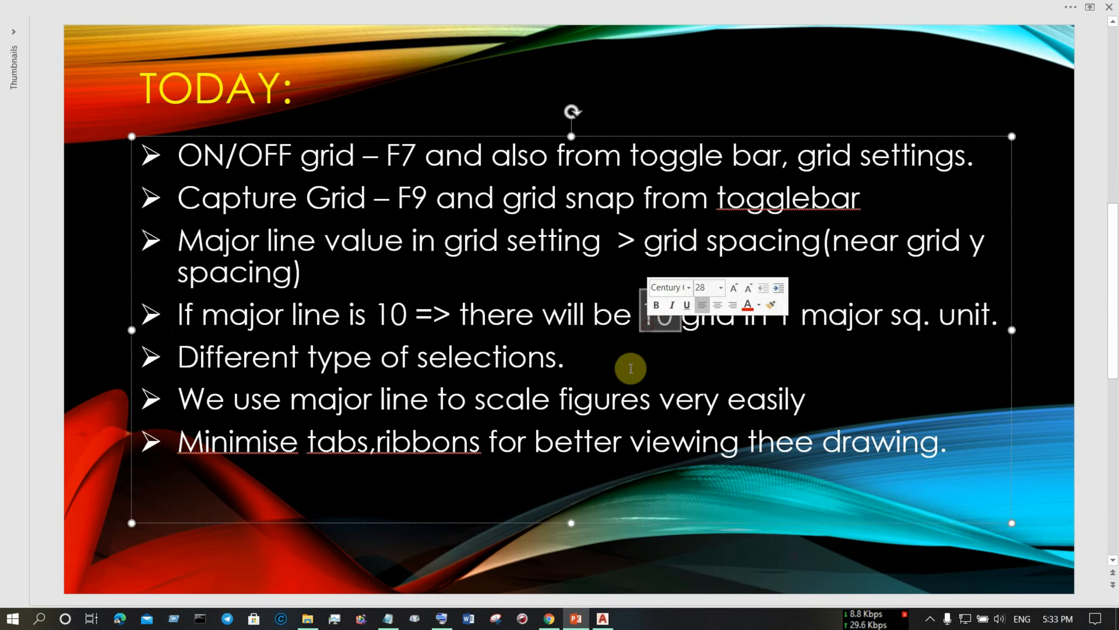
- Return to AutoCAD and examine the major and minor grid lines around the origin at different magnifications
{"action": "left_click", "coordinate": [614, 615]}
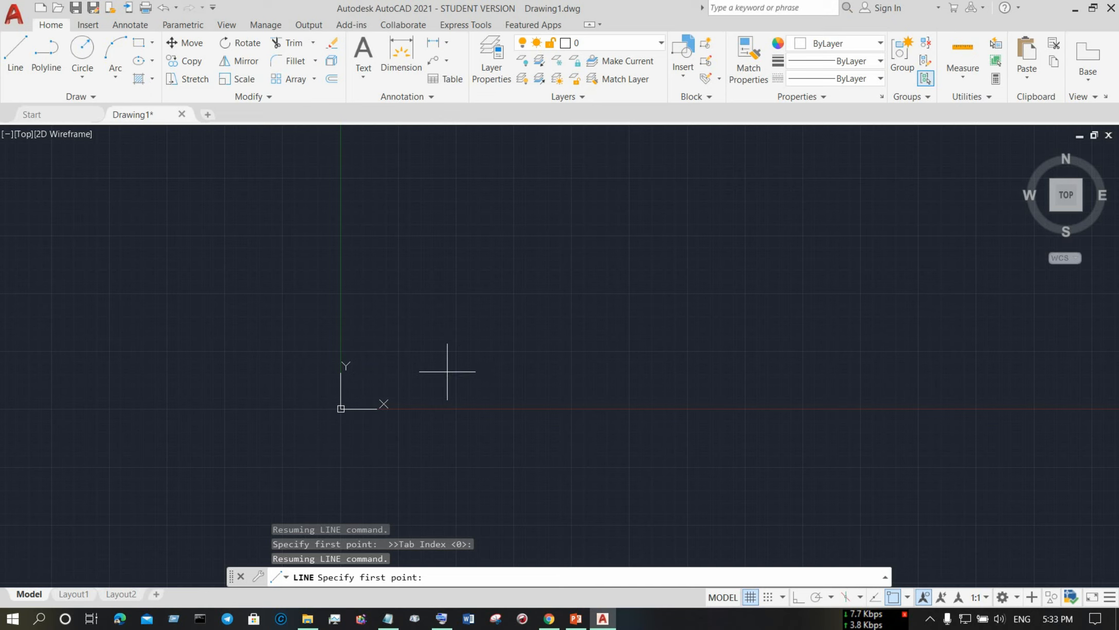
{"action": "scroll", "coordinate": [443, 372], "scroll_direction": "up", "scroll_amount": 5}
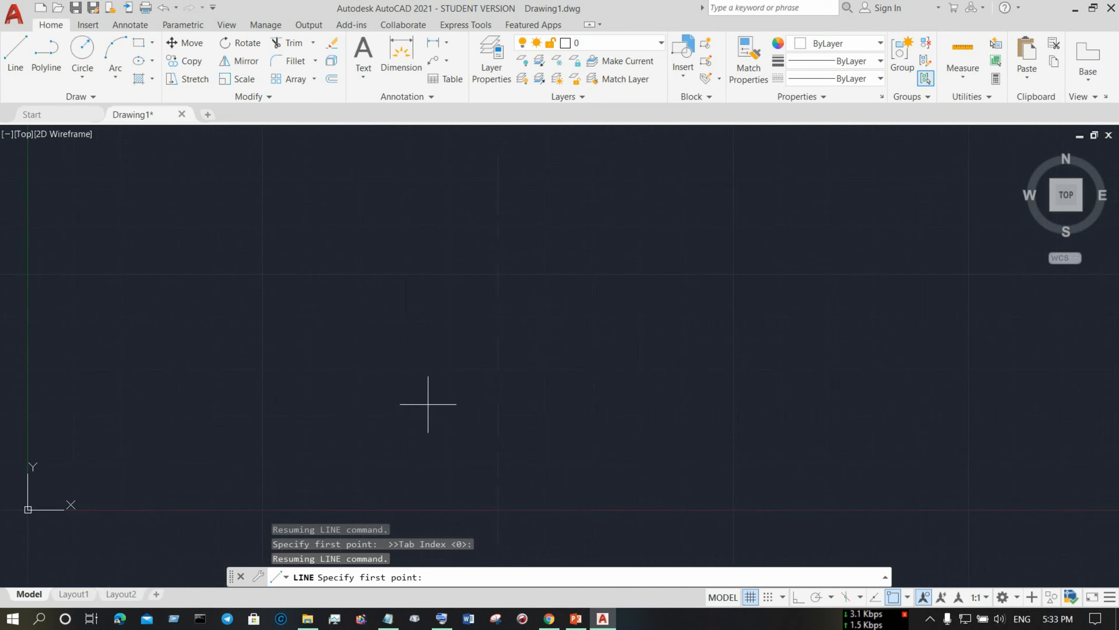
{"action": "scroll", "coordinate": [497, 558], "scroll_direction": "down", "scroll_amount": 8}
{"action": "scroll", "coordinate": [467, 437], "scroll_direction": "up", "scroll_amount": 5}
{"action": "scroll", "coordinate": [457, 462], "scroll_direction": "down", "scroll_amount": 5}
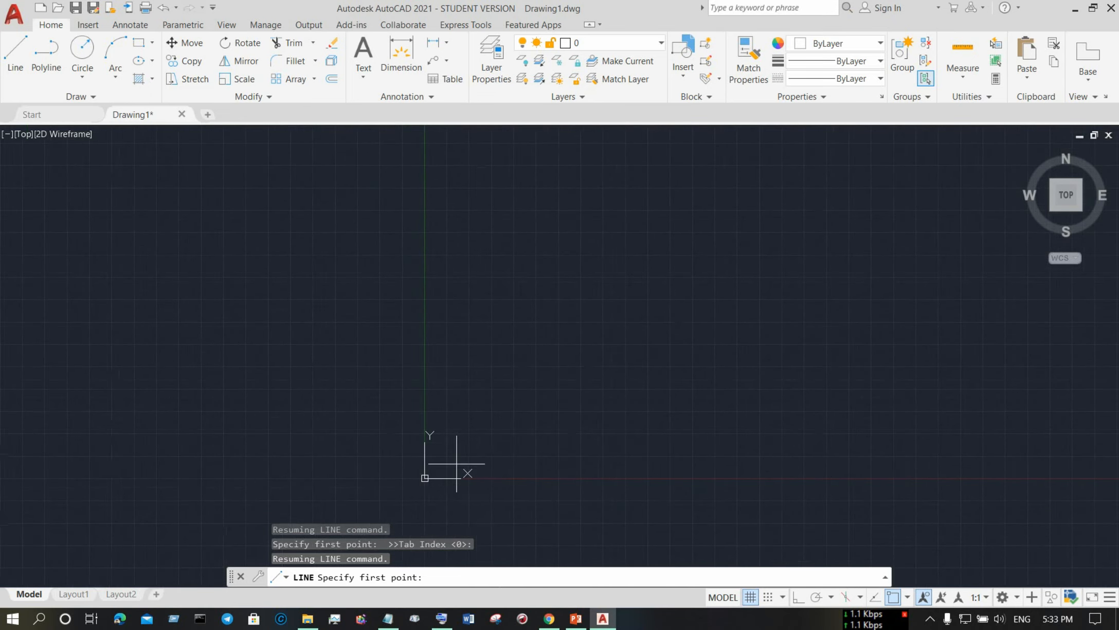
{"action": "scroll", "coordinate": [478, 506], "scroll_direction": "up", "scroll_amount": 5}
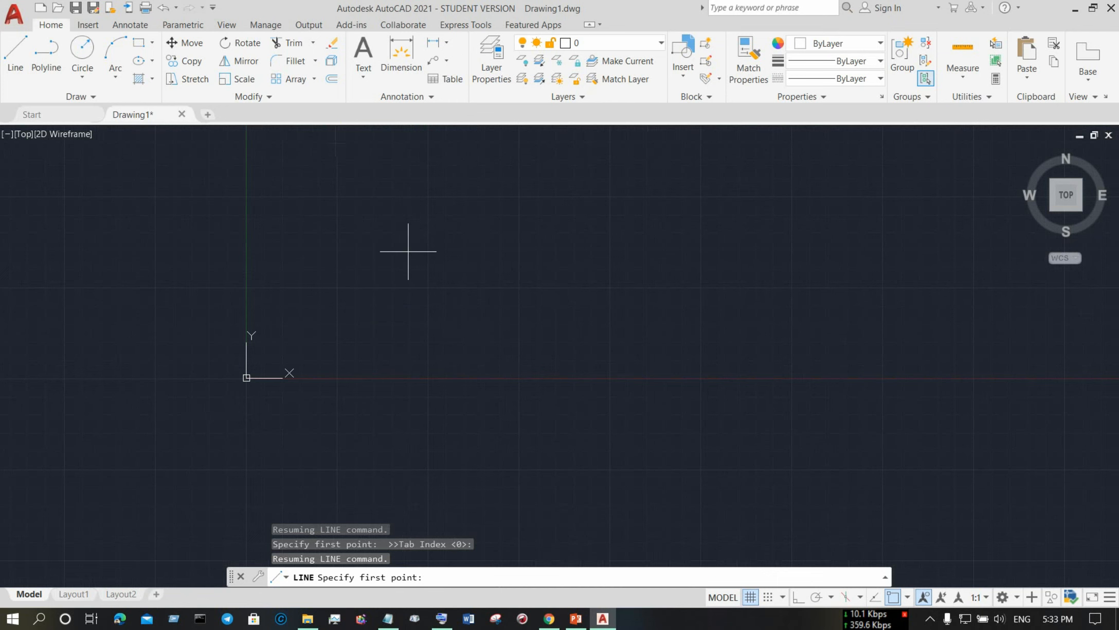
{"action": "scroll", "coordinate": [435, 241], "scroll_direction": "up", "scroll_amount": 2}
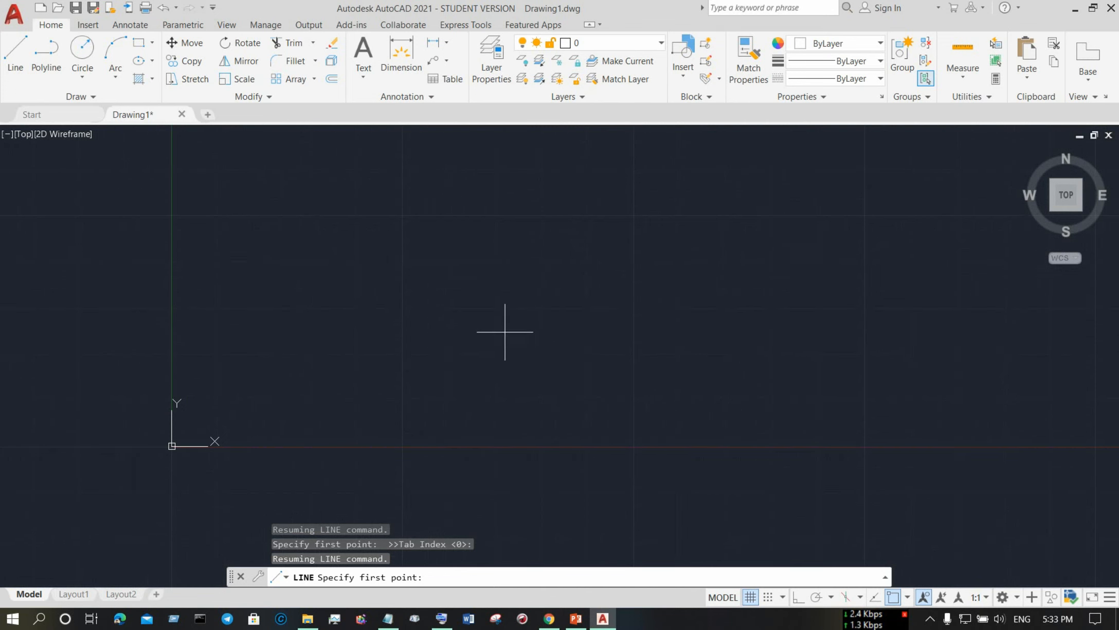
{"action": "scroll", "coordinate": [505, 332], "scroll_direction": "down", "scroll_amount": 2}
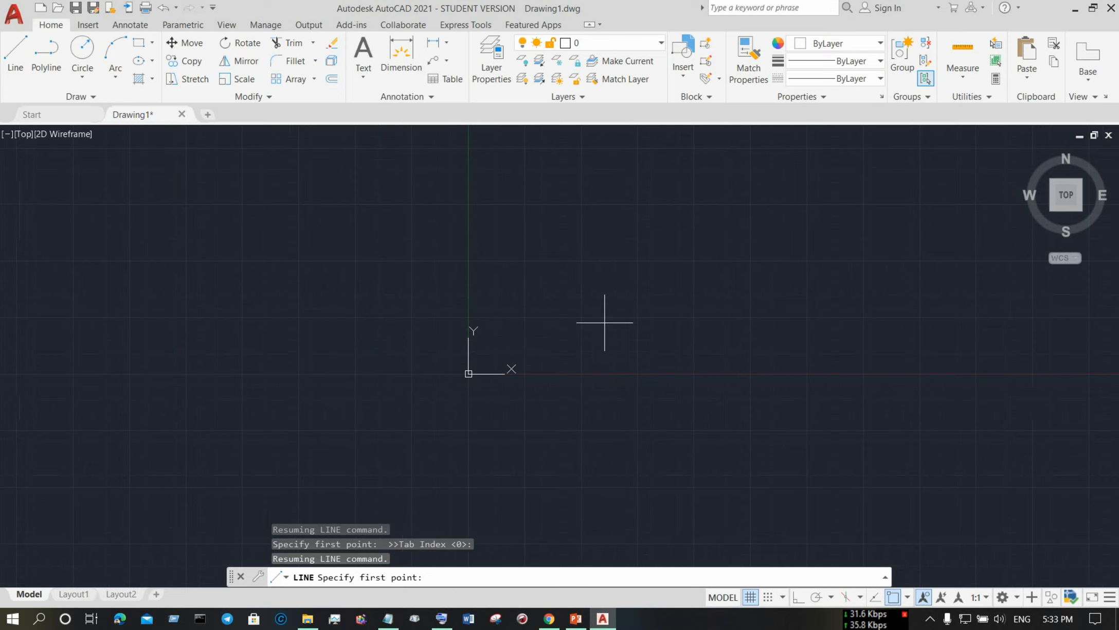
{"action": "scroll", "coordinate": [620, 309], "scroll_direction": "up", "scroll_amount": 4}
{"action": "scroll", "coordinate": [438, 335], "scroll_direction": "down", "scroll_amount": 3}
{"action": "scroll", "coordinate": [429, 334], "scroll_direction": "up", "scroll_amount": 2}
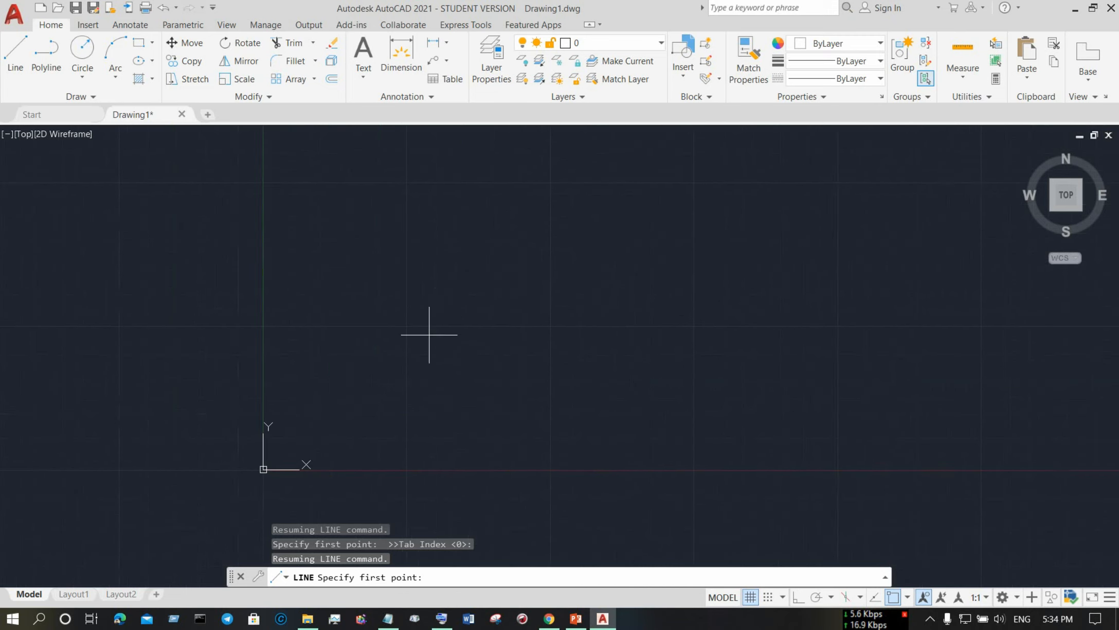
- Switch to the PowerPoint notes and highlight the "Different type of selections" point
{"action": "left_click", "coordinate": [575, 617]}
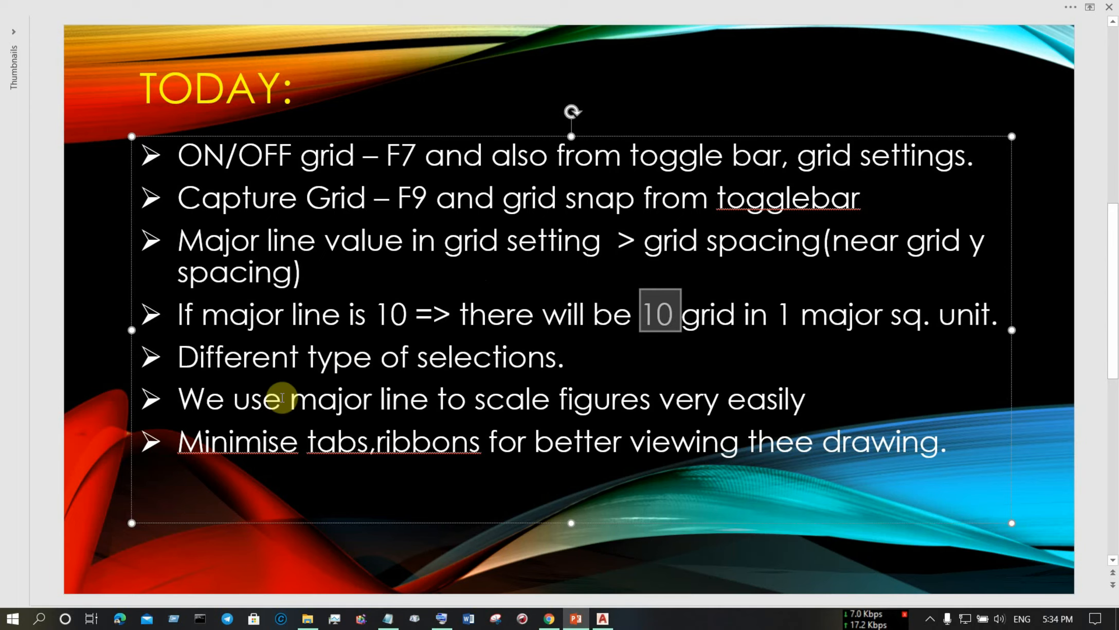
{"action": "left_click", "coordinate": [162, 358]}
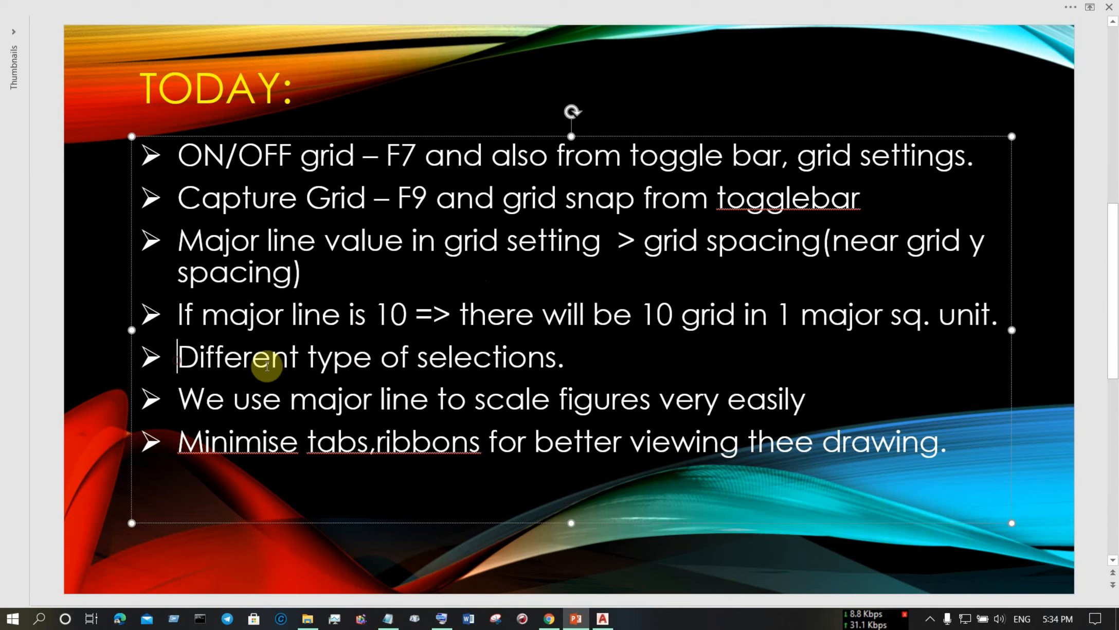
{"action": "left_click_drag", "start_coordinate": [267, 365], "coordinate": [513, 363]}
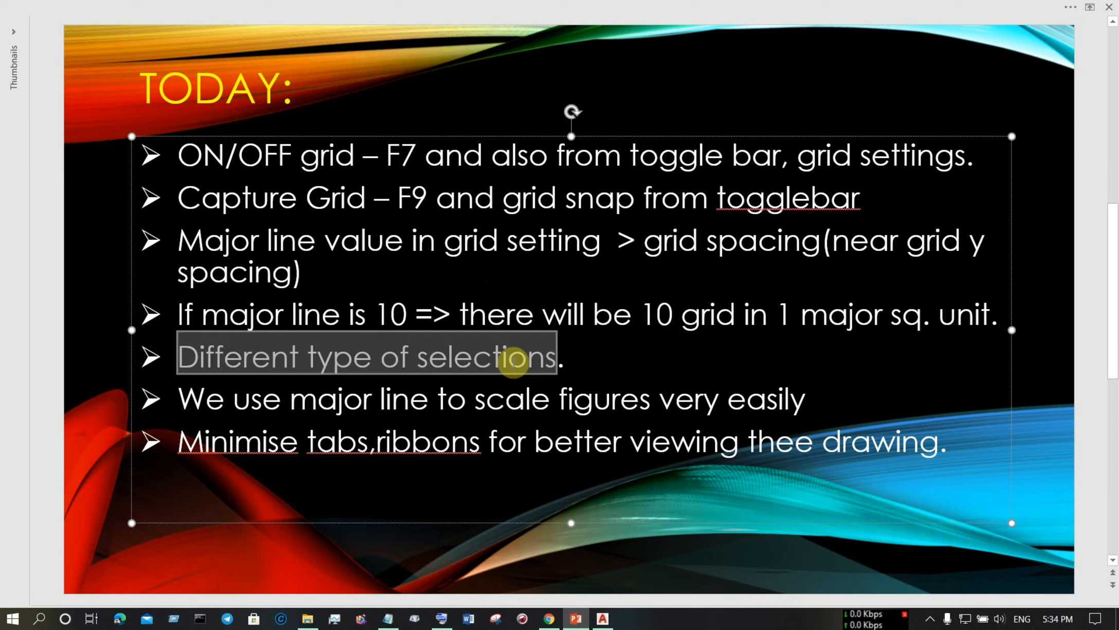
{"action": "left_click", "coordinate": [612, 394]}
{"action": "left_click_drag", "start_coordinate": [566, 363], "coordinate": [208, 356]}
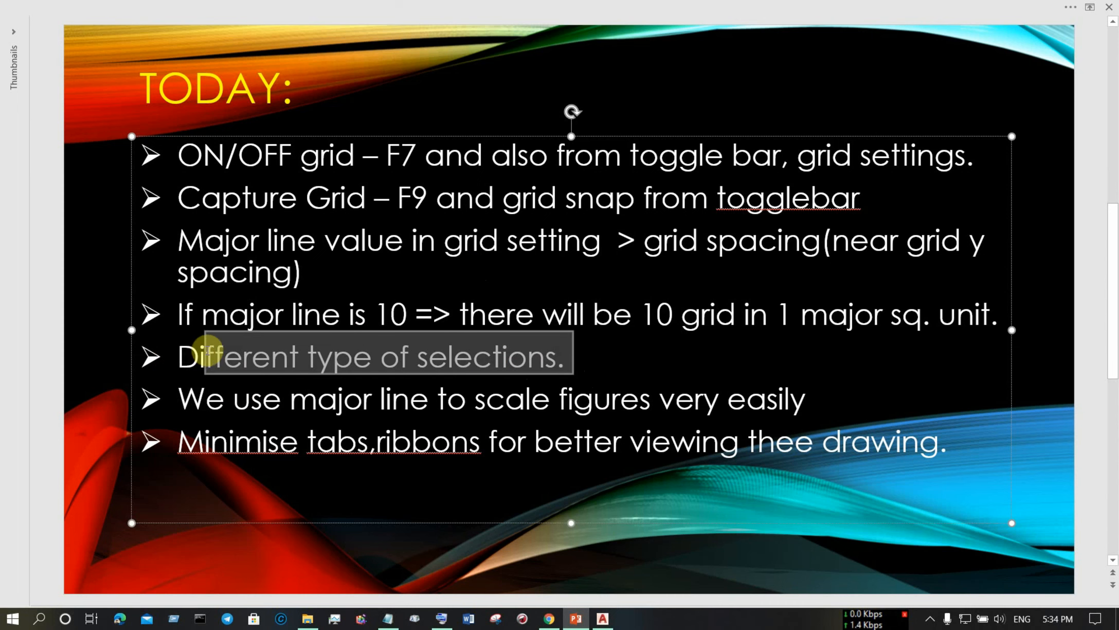
{"action": "left_click_drag", "start_coordinate": [189, 354], "coordinate": [355, 359]}
{"action": "left_click", "coordinate": [537, 441]}
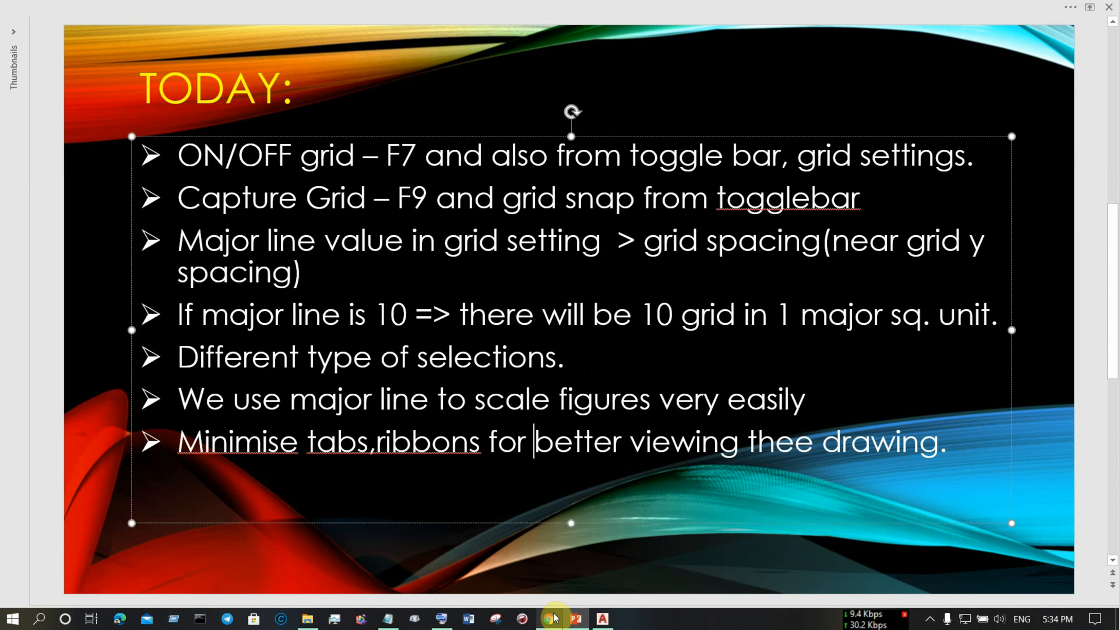
- Return to AutoCAD and draw two connected line segments forming an inverted V up and right of the origin
{"action": "left_click", "coordinate": [603, 618]}
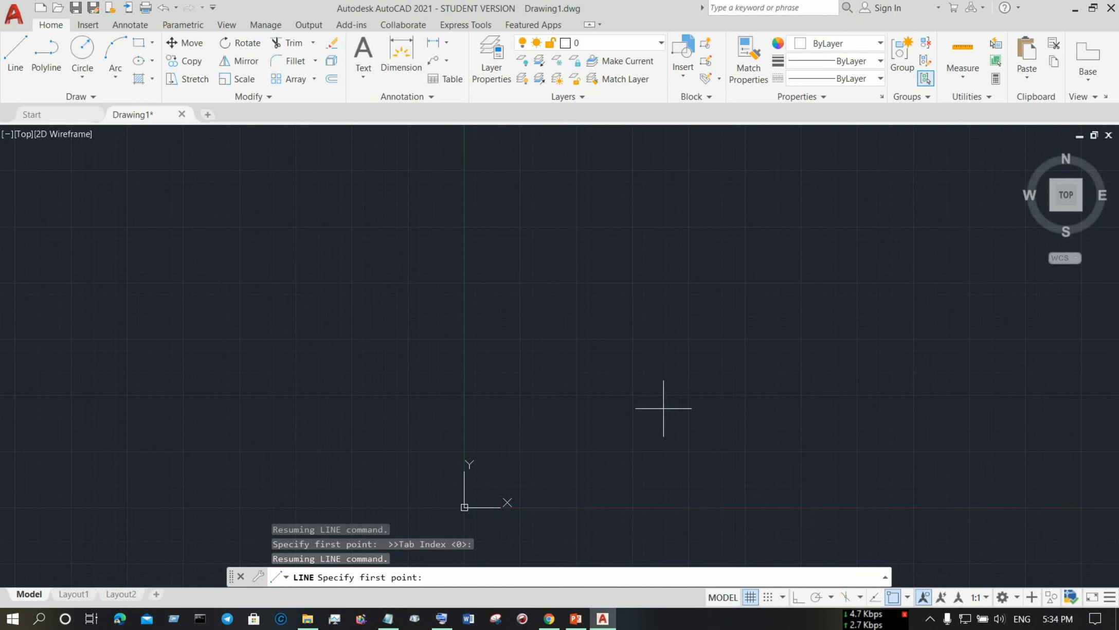
{"action": "scroll", "coordinate": [617, 463], "scroll_direction": "up", "scroll_amount": 4}
{"action": "left_click", "coordinate": [15, 55]}
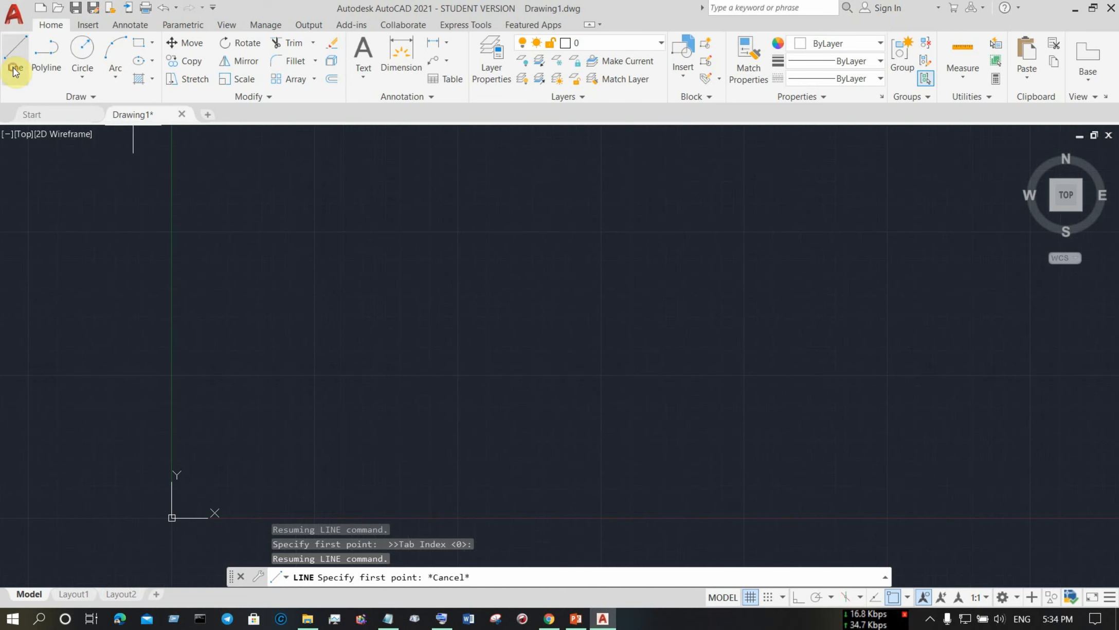
{"action": "left_click", "coordinate": [392, 397]}
{"action": "left_click", "coordinate": [494, 237]}
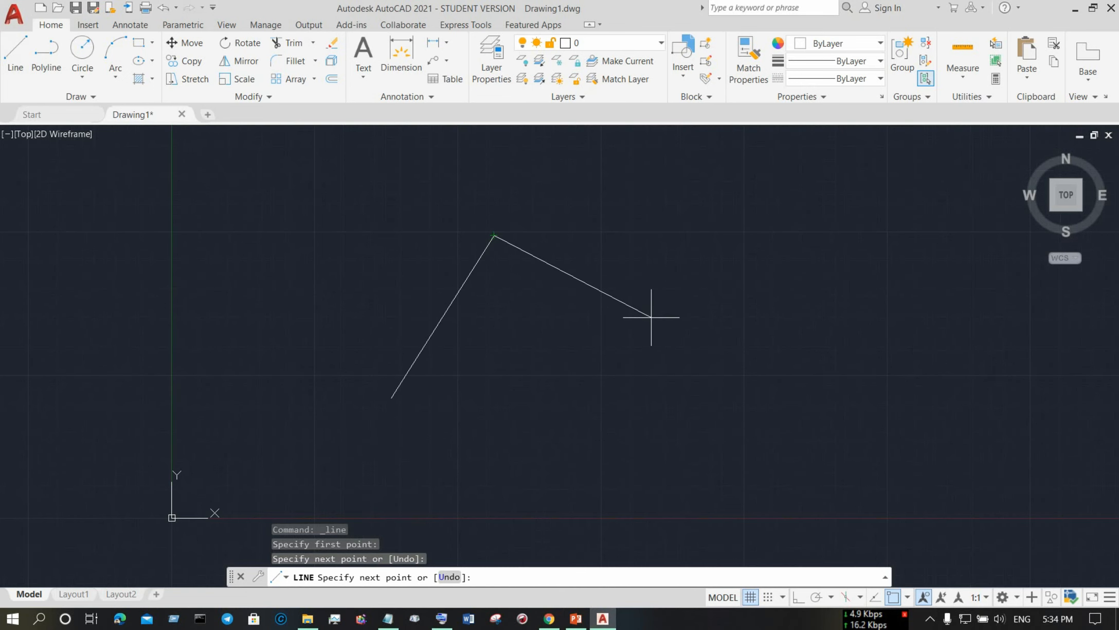
{"action": "left_click", "coordinate": [652, 317]}
{"action": "right_click", "coordinate": [646, 315]}
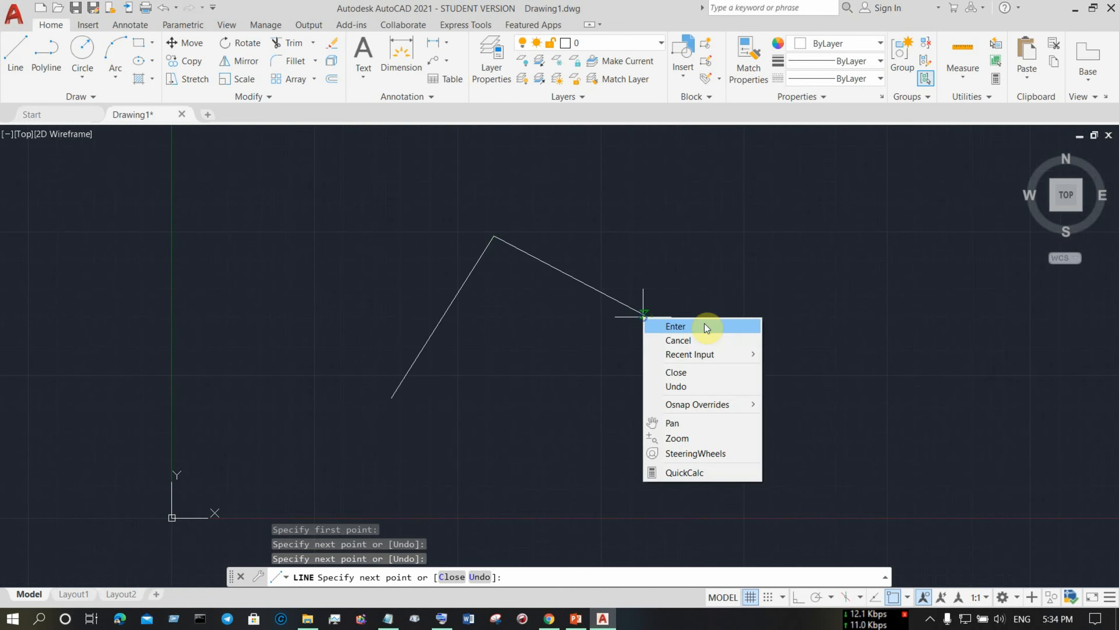
{"action": "left_click", "coordinate": [700, 339]}
- Draw a small circle below the free end of the inverted V's second segment
{"action": "left_click", "coordinate": [83, 49]}
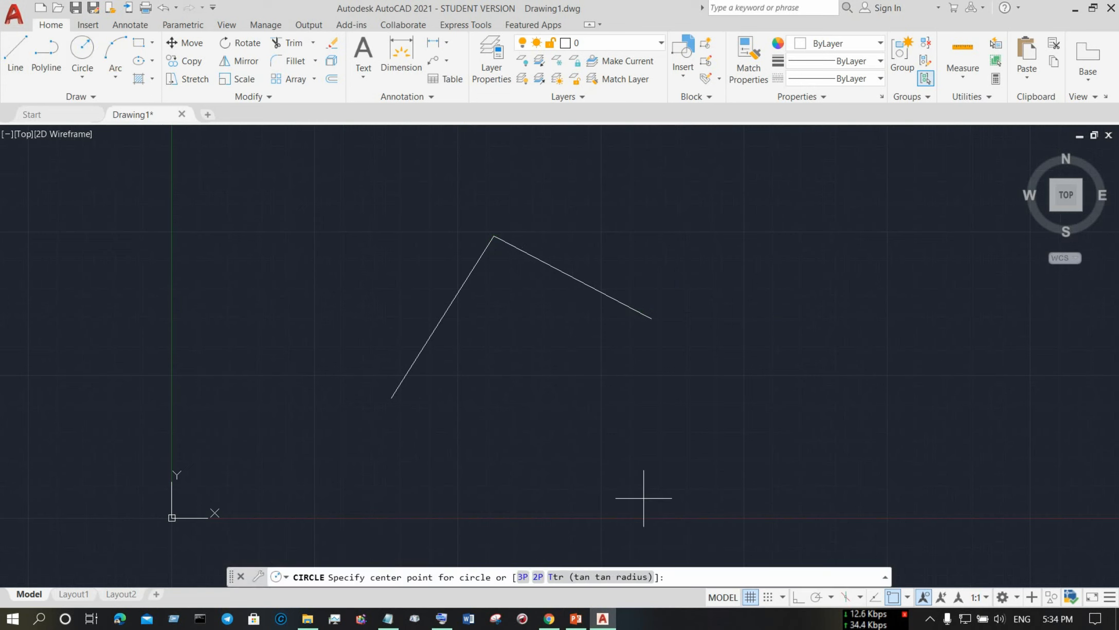
{"action": "left_click", "coordinate": [643, 499]}
{"action": "left_click", "coordinate": [661, 472]}
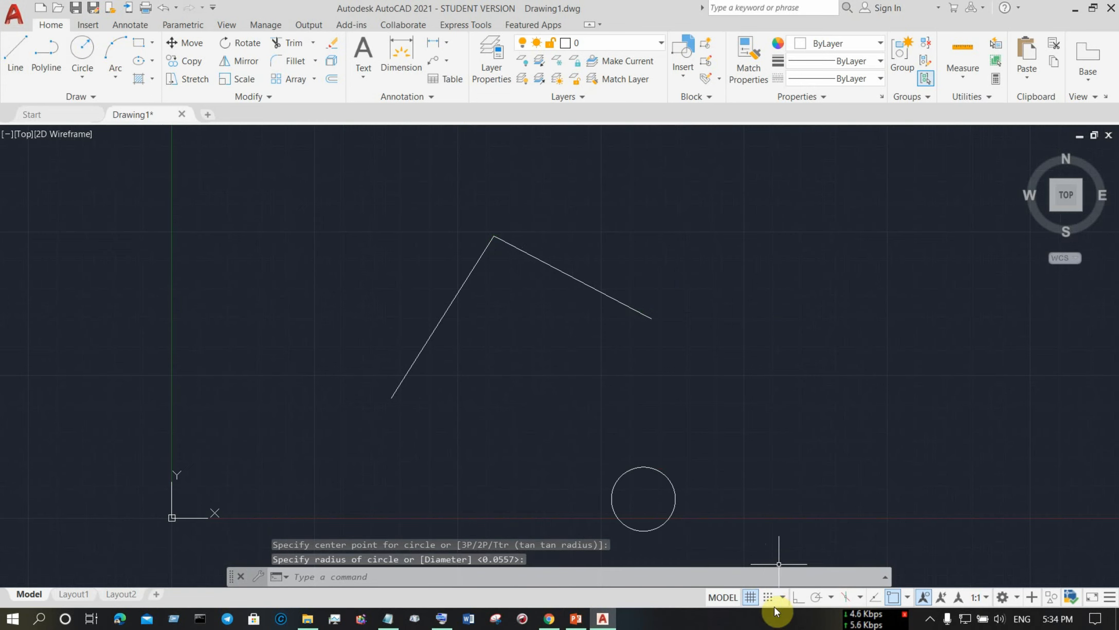
{"action": "left_click", "coordinate": [775, 336]}
{"action": "left_click", "coordinate": [824, 396]}
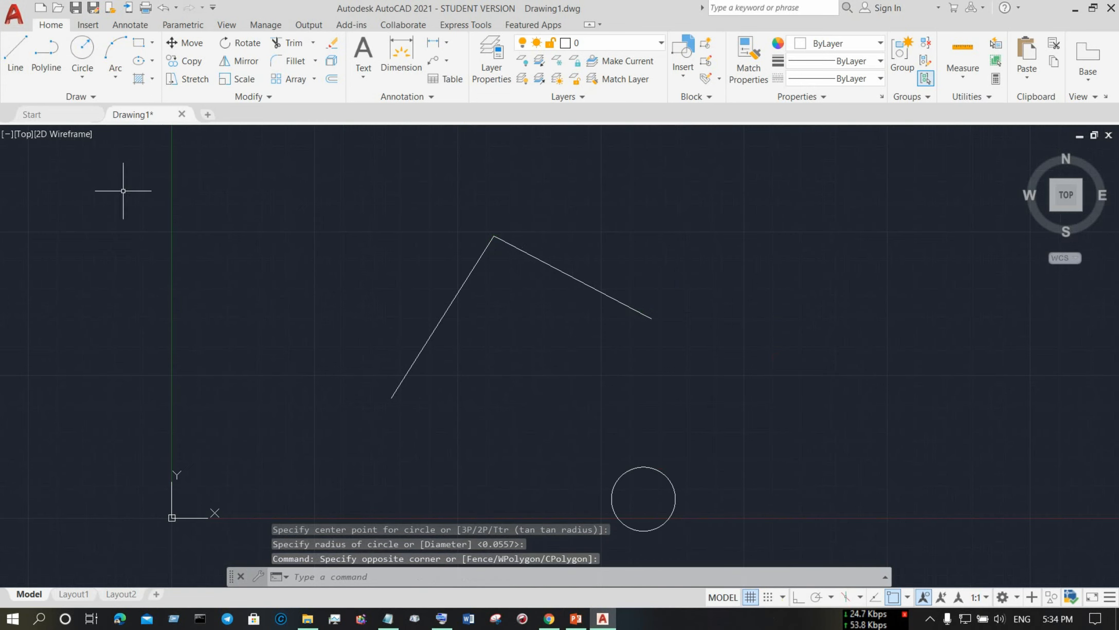
- Draw a nearly straight three-point arc sloping down between the inverted V and the area above the circle
{"action": "left_click", "coordinate": [111, 52]}
{"action": "left_click", "coordinate": [689, 303]}
{"action": "left_click", "coordinate": [749, 377]}
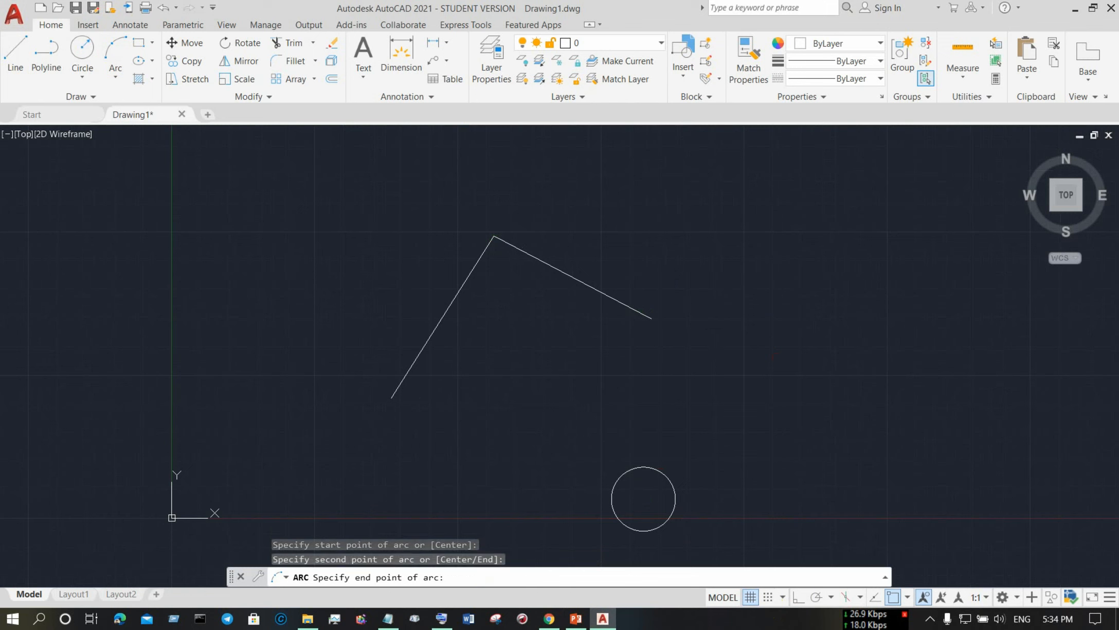
{"action": "left_click", "coordinate": [728, 419]}
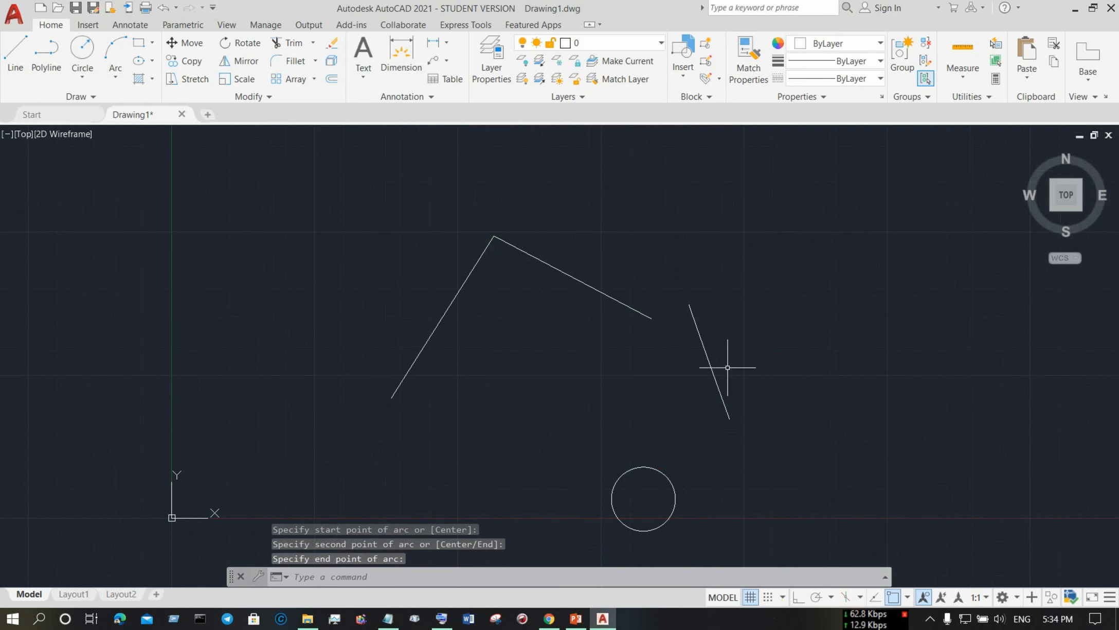
{"action": "left_click", "coordinate": [767, 321]}
{"action": "left_click", "coordinate": [822, 374]}
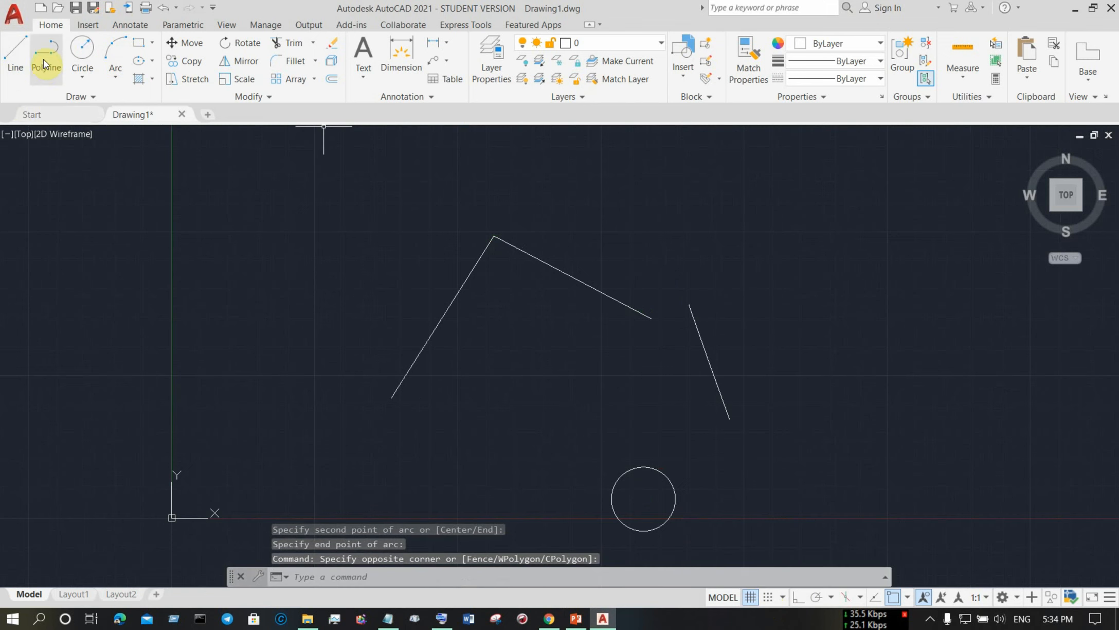
- Draw two connected line segments above and around the arc, the second one turning back down to the left
{"action": "left_click", "coordinate": [15, 51]}
{"action": "left_click", "coordinate": [649, 243]}
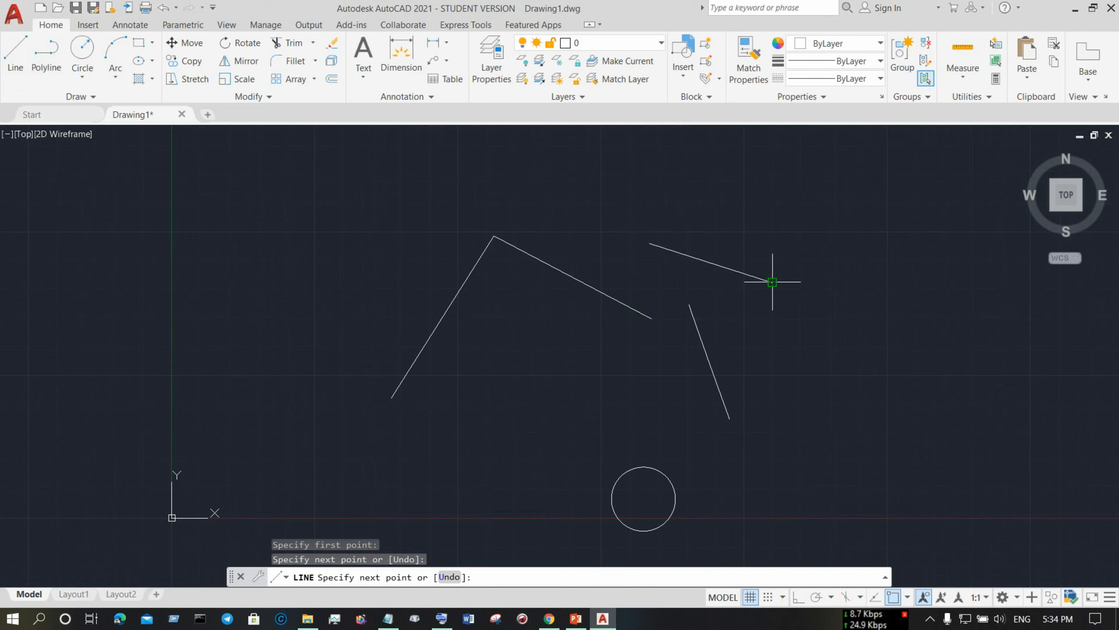
{"action": "left_click", "coordinate": [772, 282]}
{"action": "left_click", "coordinate": [743, 326]}
{"action": "right_click", "coordinate": [822, 345]}
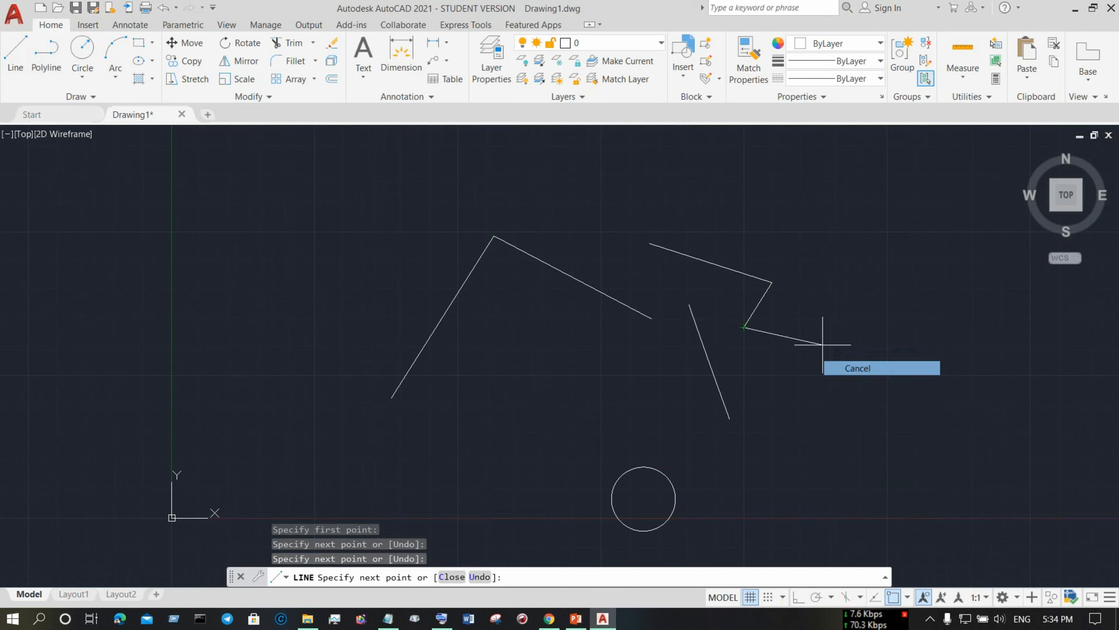
{"action": "left_click", "coordinate": [857, 368]}
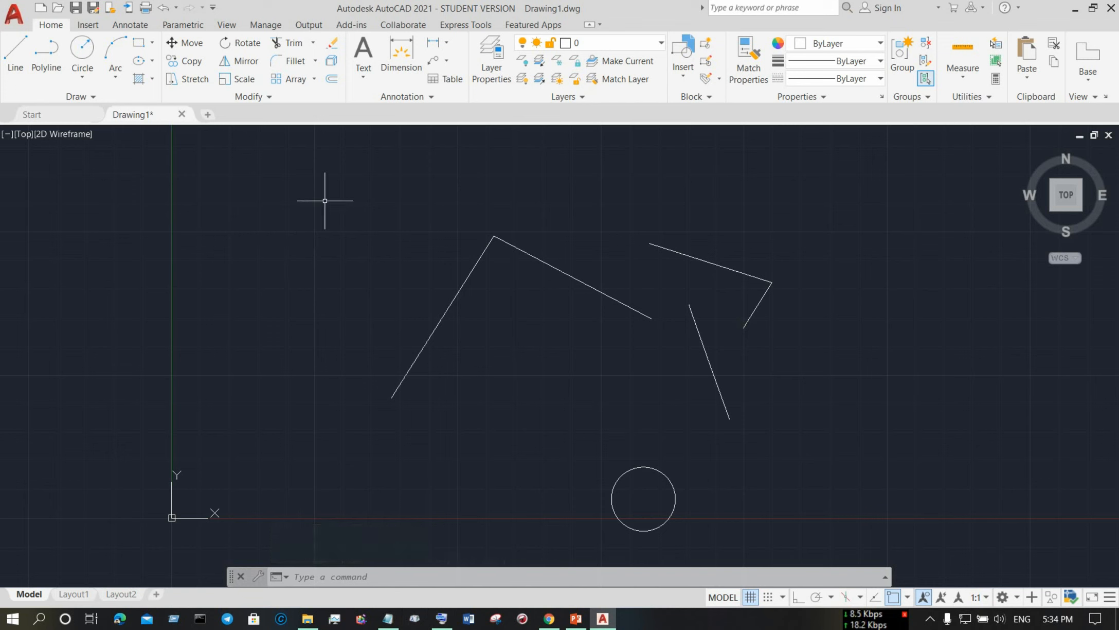
- Select both inverted V lines by enclosing them in a window selection from upper left to lower right, and clear the selection
{"action": "mouse_move", "coordinate": [300, 209]}
{"action": "left_mouse_down"}
{"action": "mouse_move", "coordinate": [337, 234]}
{"action": "mouse_move", "coordinate": [333, 223]}
{"action": "left_mouse_up"}
{"action": "left_click", "coordinate": [287, 189]}
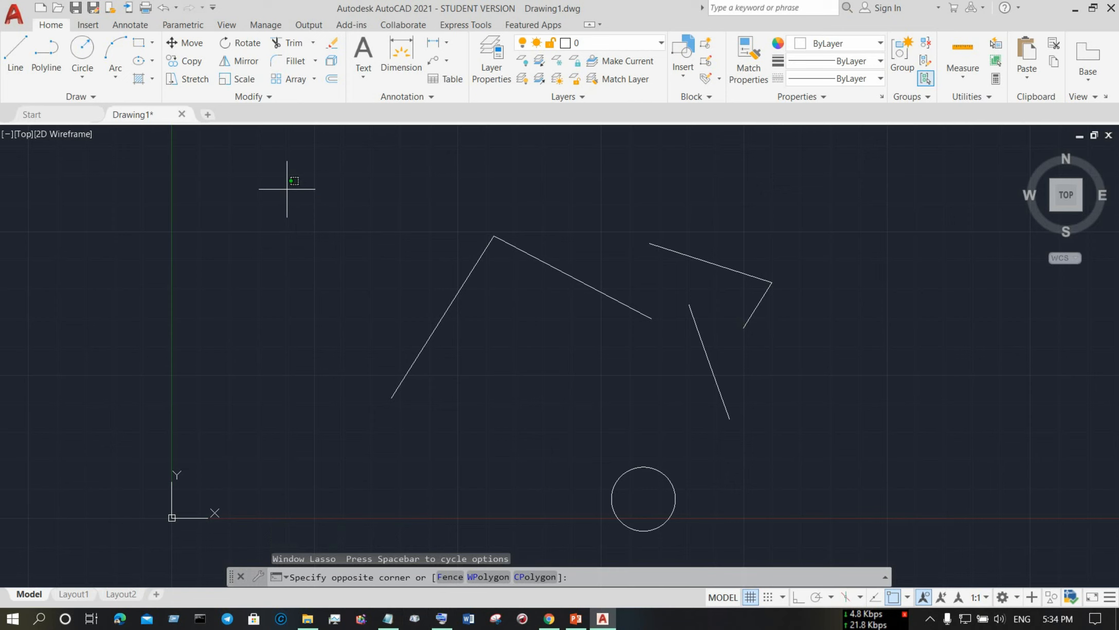
{"action": "mouse_move", "coordinate": [287, 189]}
{"action": "left_mouse_down"}
{"action": "mouse_move", "coordinate": [312, 277]}
{"action": "mouse_move", "coordinate": [475, 329]}
{"action": "mouse_move", "coordinate": [519, 369]}
{"action": "mouse_move", "coordinate": [553, 434]}
{"action": "mouse_move", "coordinate": [649, 445]}
{"action": "mouse_move", "coordinate": [472, 292]}
{"action": "mouse_move", "coordinate": [565, 323]}
{"action": "mouse_move", "coordinate": [600, 384]}
{"action": "mouse_move", "coordinate": [606, 368]}
{"action": "mouse_move", "coordinate": [669, 409]}
{"action": "mouse_move", "coordinate": [570, 398]}
{"action": "mouse_move", "coordinate": [683, 446]}
{"action": "left_mouse_up"}
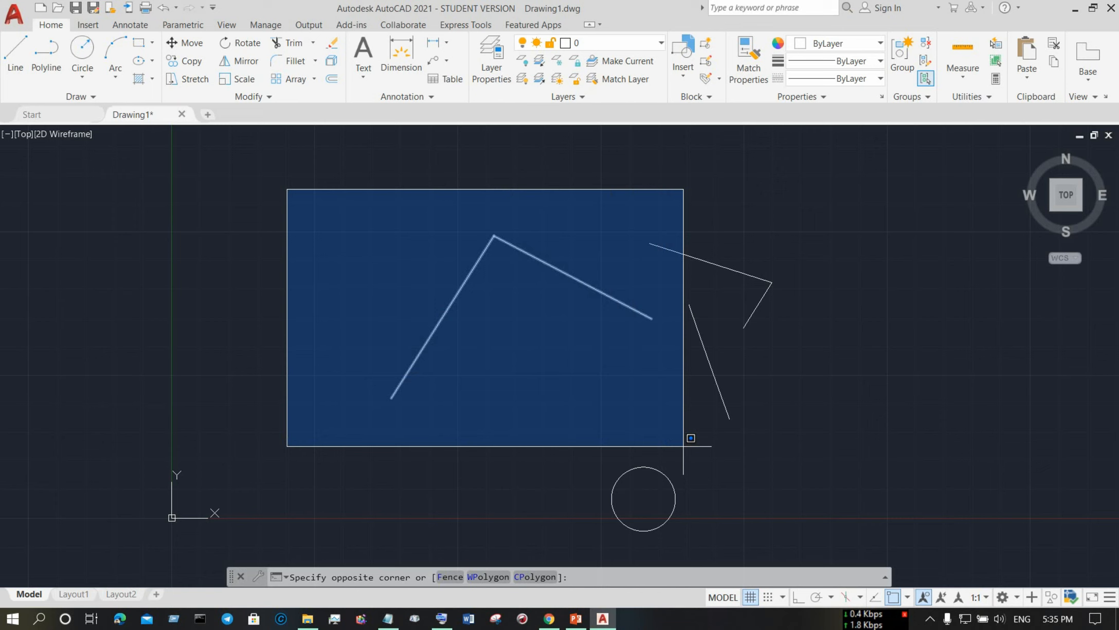
{"action": "left_click", "coordinate": [710, 450]}
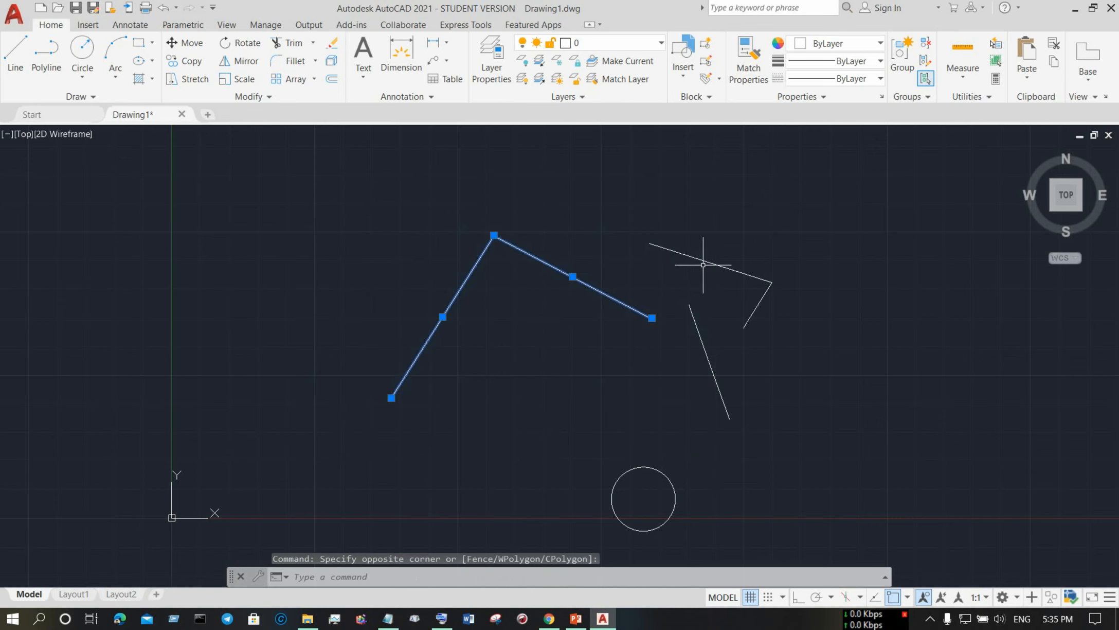
{"action": "right_click", "coordinate": [369, 282]}
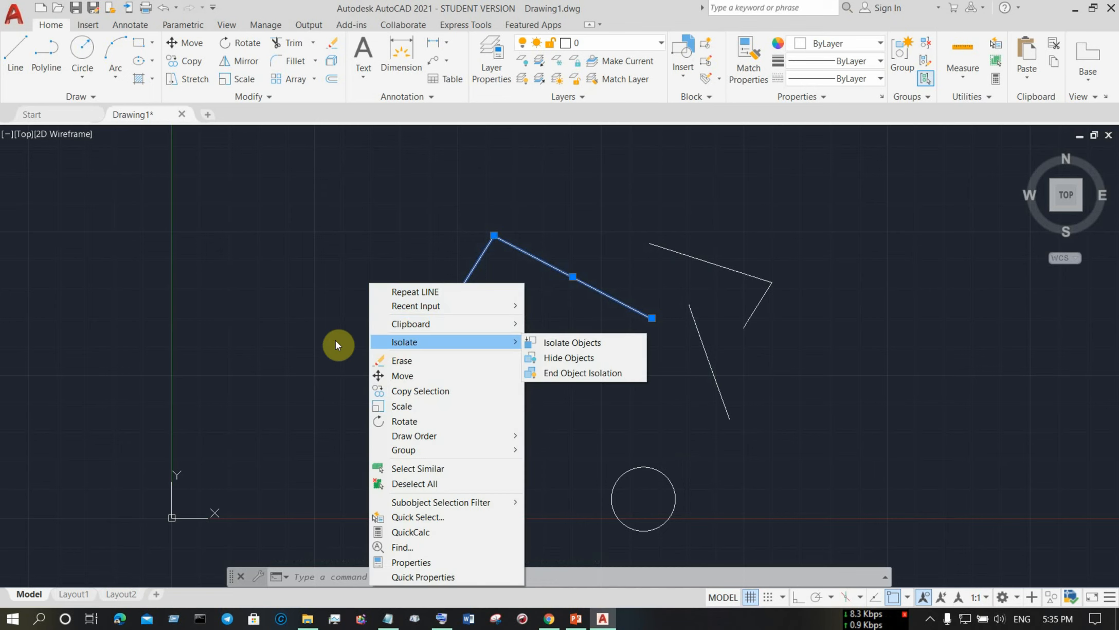
{"action": "left_click", "coordinate": [297, 340]}
{"action": "key", "text": "Escape"}
{"action": "key", "text": "Escape"}
{"action": "key", "text": "Escape"}
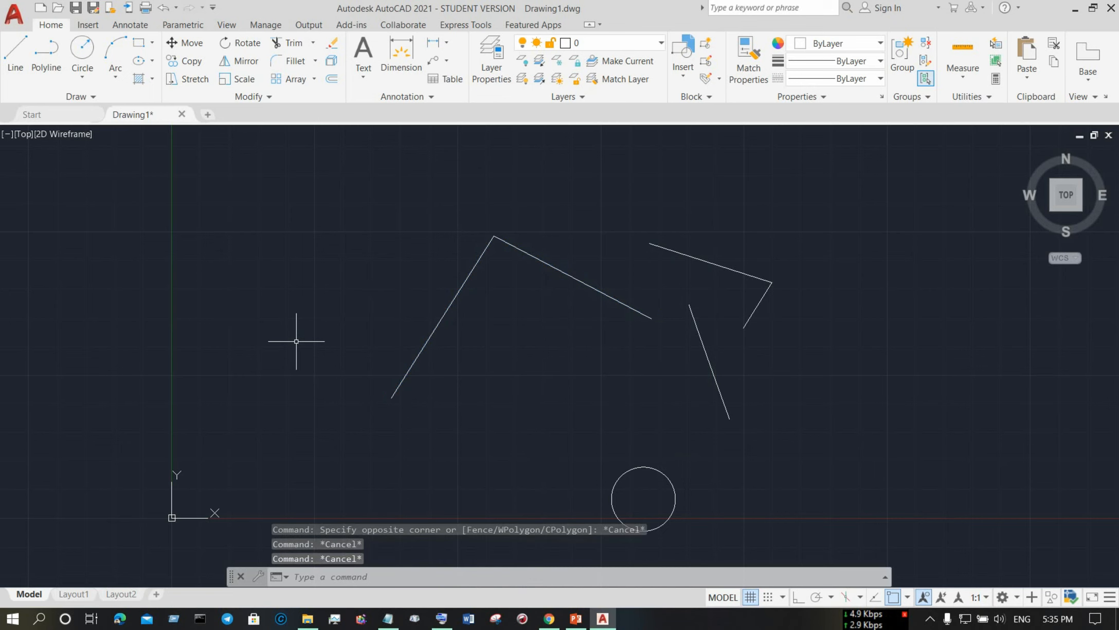
- Repeat the window selection around the inverted V, with its far corner below the arc's lower end, and deselect the lines
{"action": "left_click", "coordinate": [273, 199]}
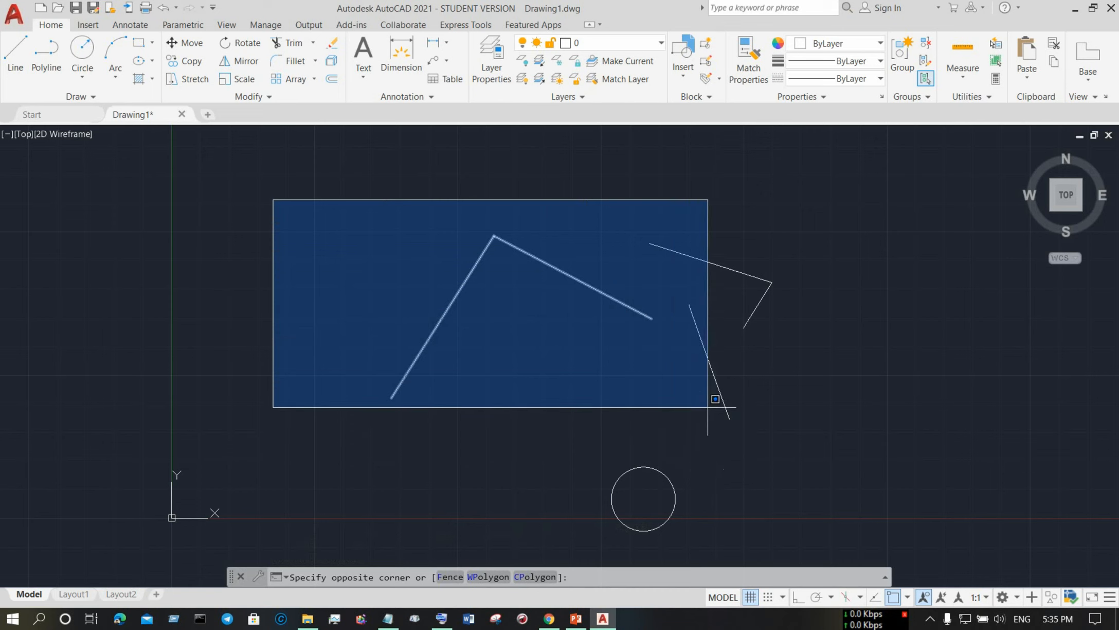
{"action": "left_click", "coordinate": [719, 437]}
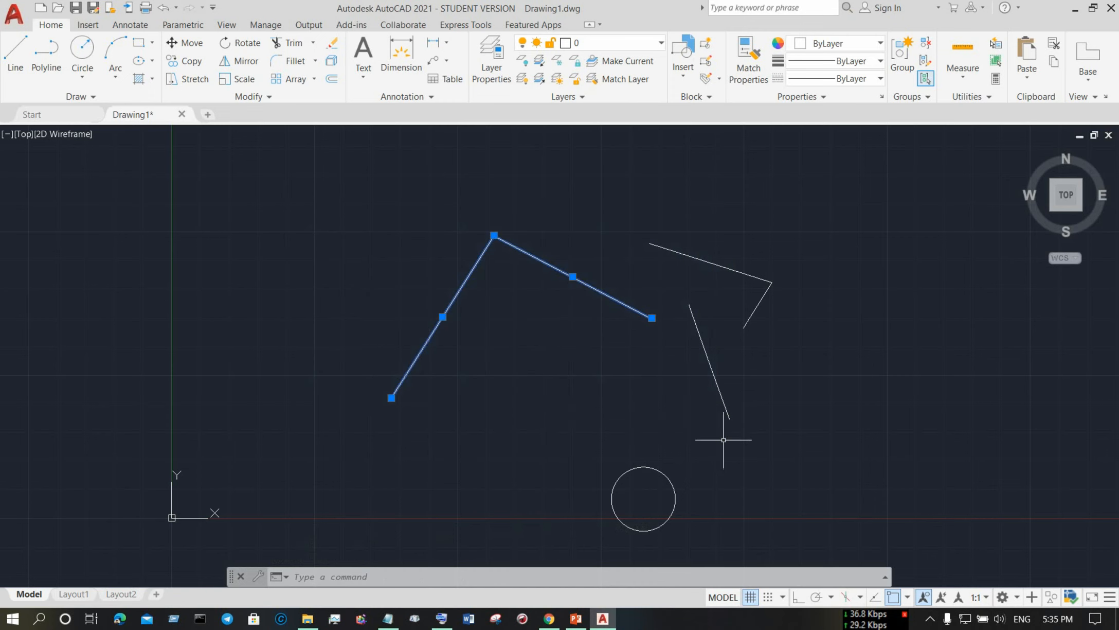
{"action": "right_click", "coordinate": [605, 420]}
{"action": "key", "text": "Escape"}
{"action": "key", "text": "Escape"}
{"action": "key", "text": "Escape"}
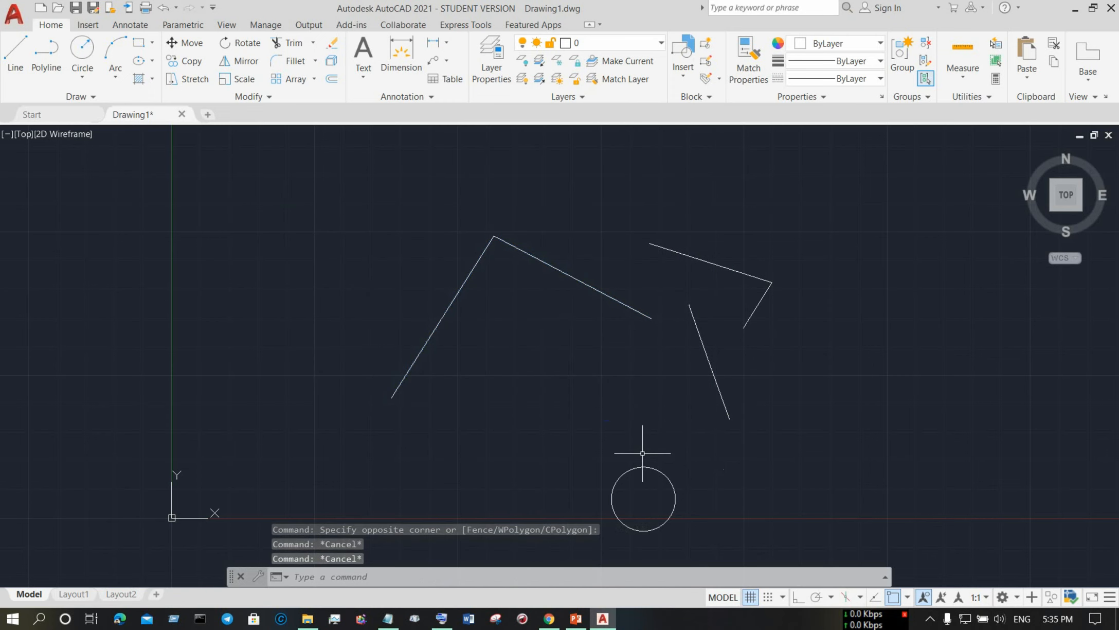
- Select the inverted V and the arc by fully enclosing them in one window, and clear the selection
{"action": "left_click", "coordinate": [320, 179]}
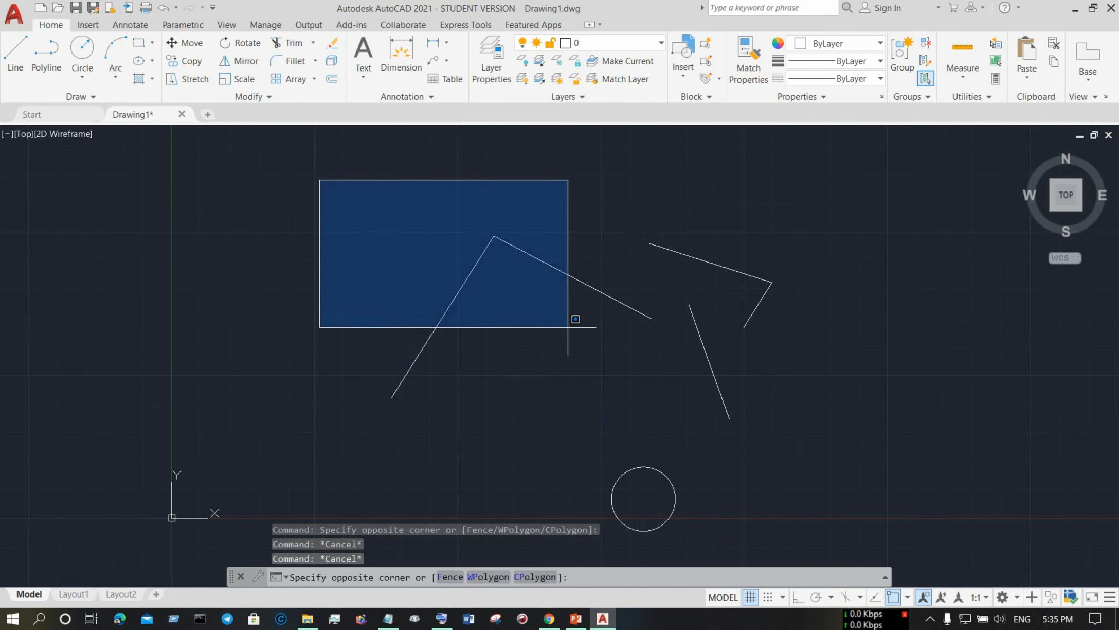
{"action": "left_click", "coordinate": [741, 424]}
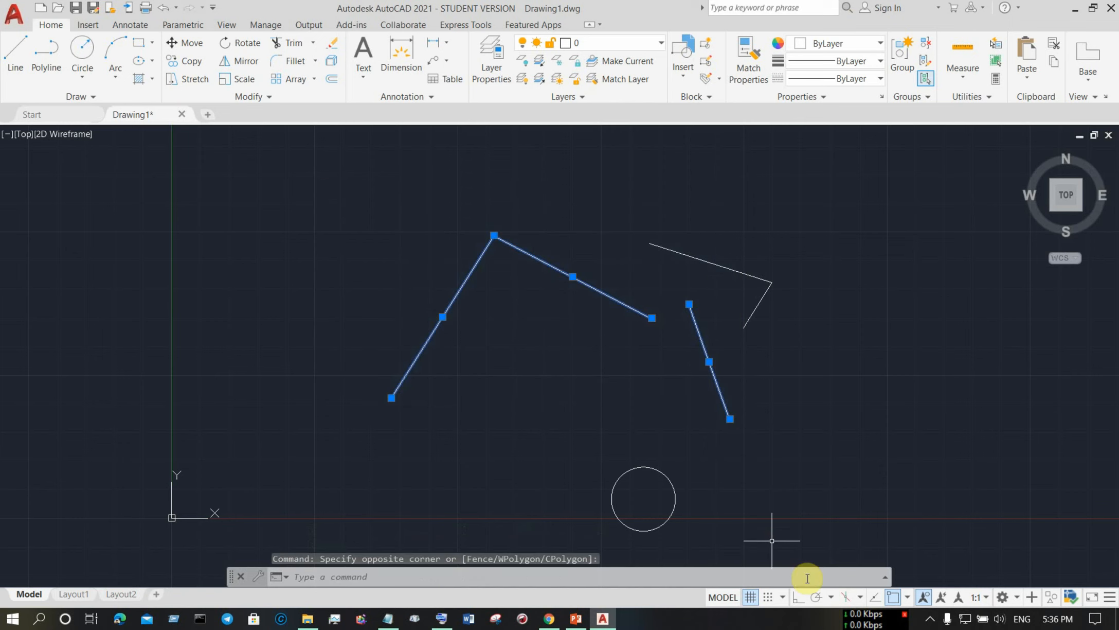
{"action": "right_click", "coordinate": [774, 397]}
{"action": "left_click", "coordinate": [782, 446]}
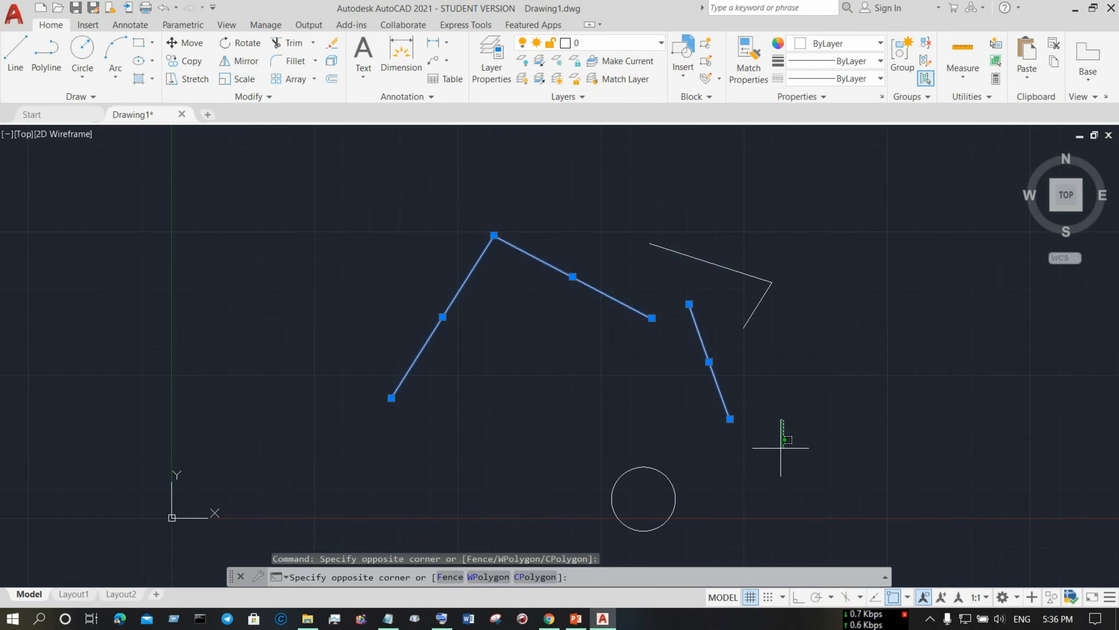
{"action": "key", "text": "F1"}
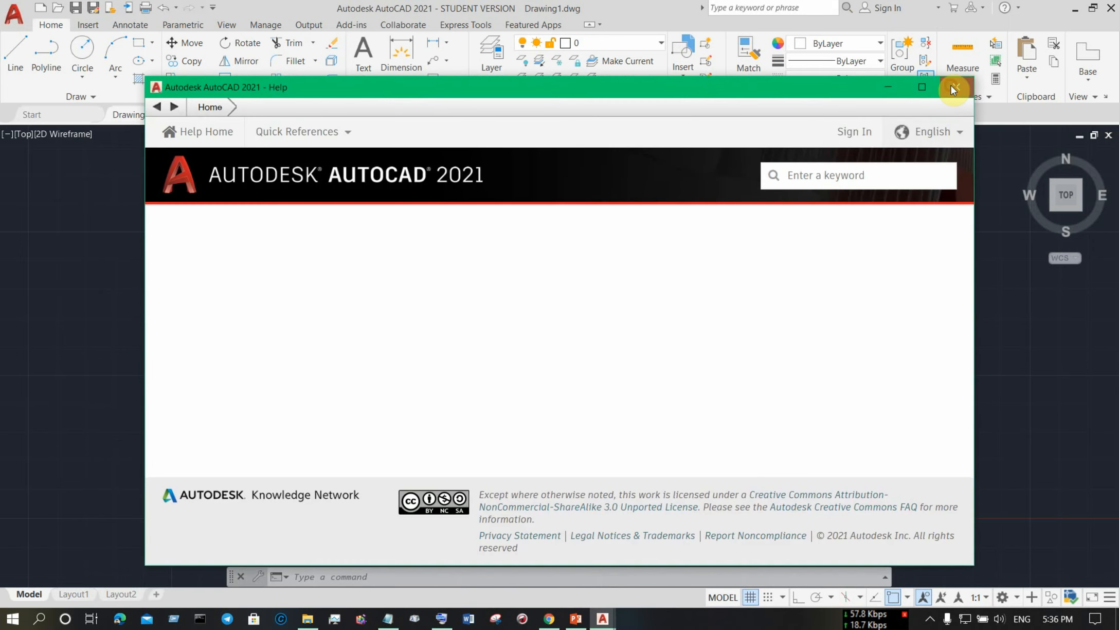
{"action": "left_click", "coordinate": [954, 86]}
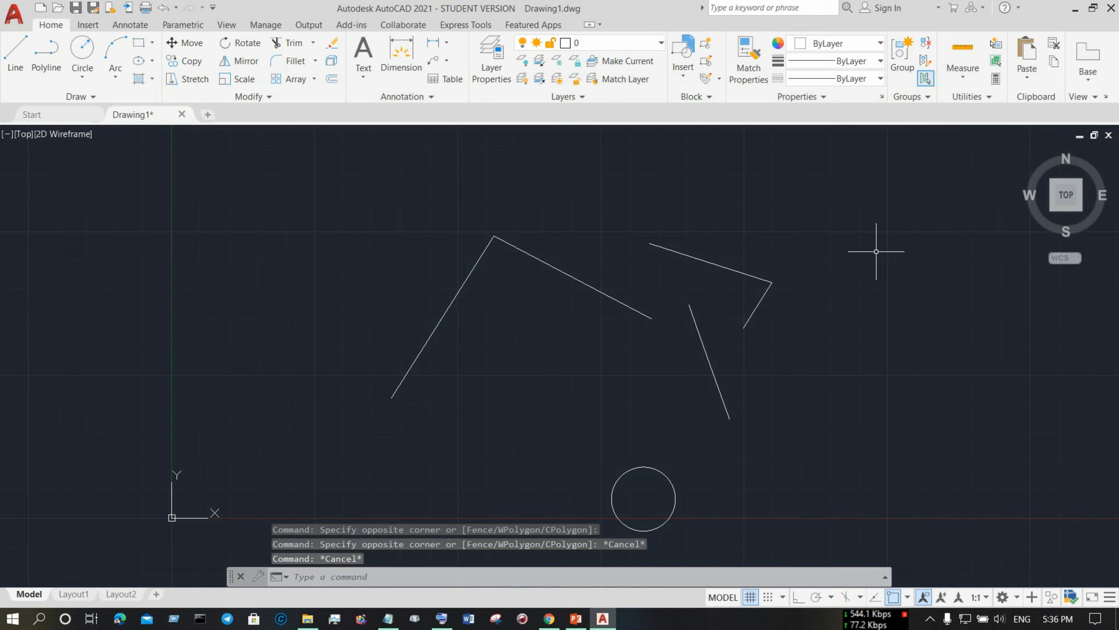
- Select the arc and the two connected lines around it with a crossing window from upper right to lower left, and deselect them
{"action": "left_click", "coordinate": [924, 192]}
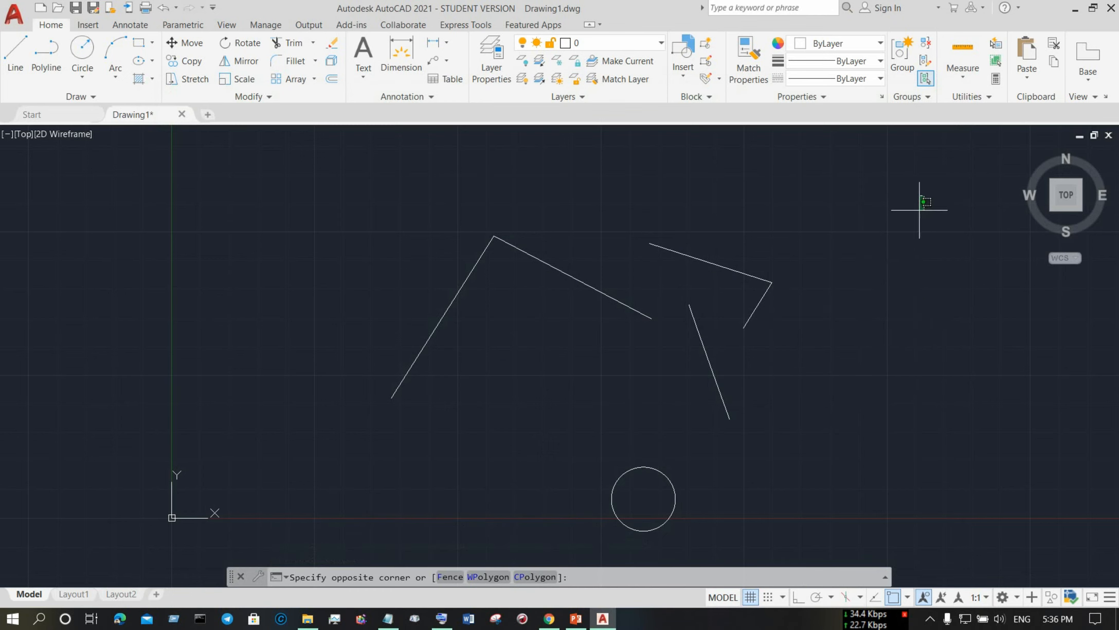
{"action": "left_click", "coordinate": [925, 193]}
{"action": "left_click", "coordinate": [930, 202]}
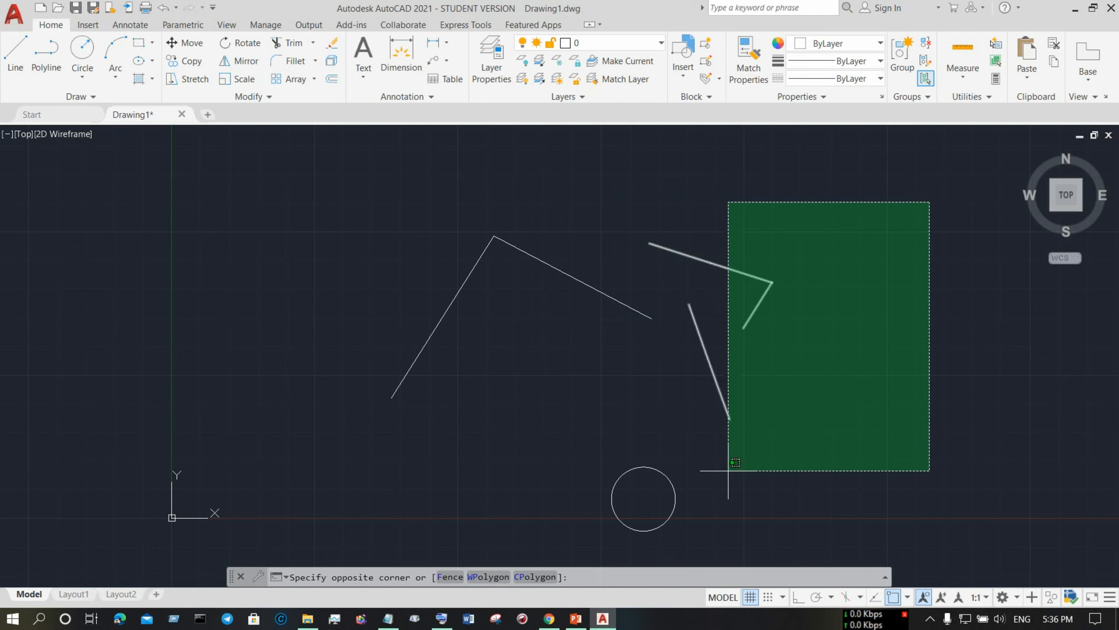
{"action": "left_click", "coordinate": [728, 470]}
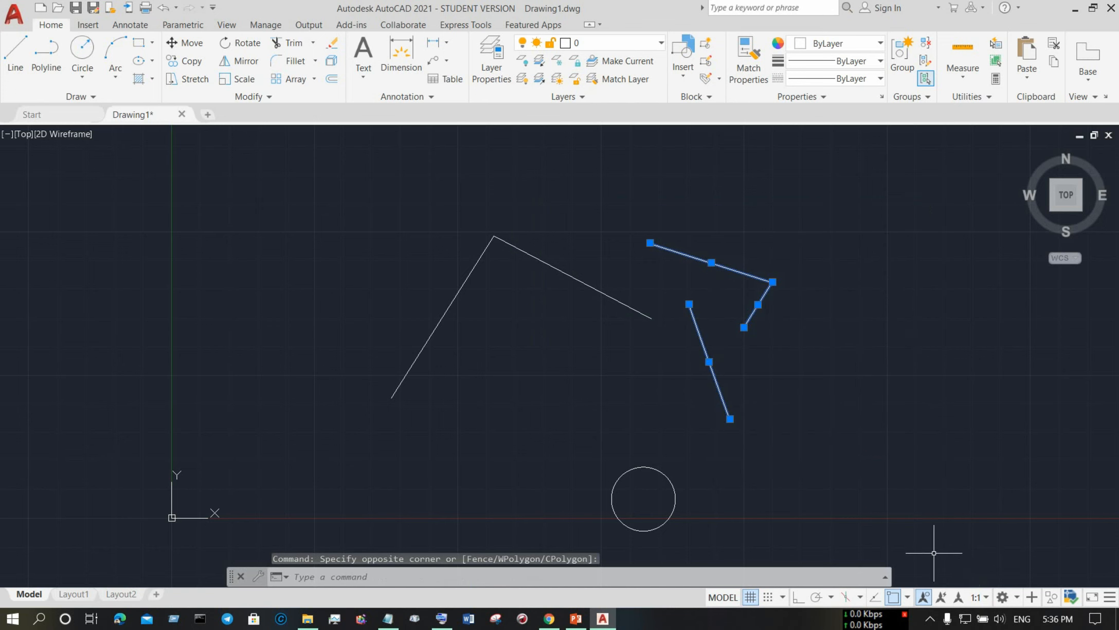
{"action": "right_click", "coordinate": [842, 447]}
{"action": "left_click", "coordinate": [882, 487]}
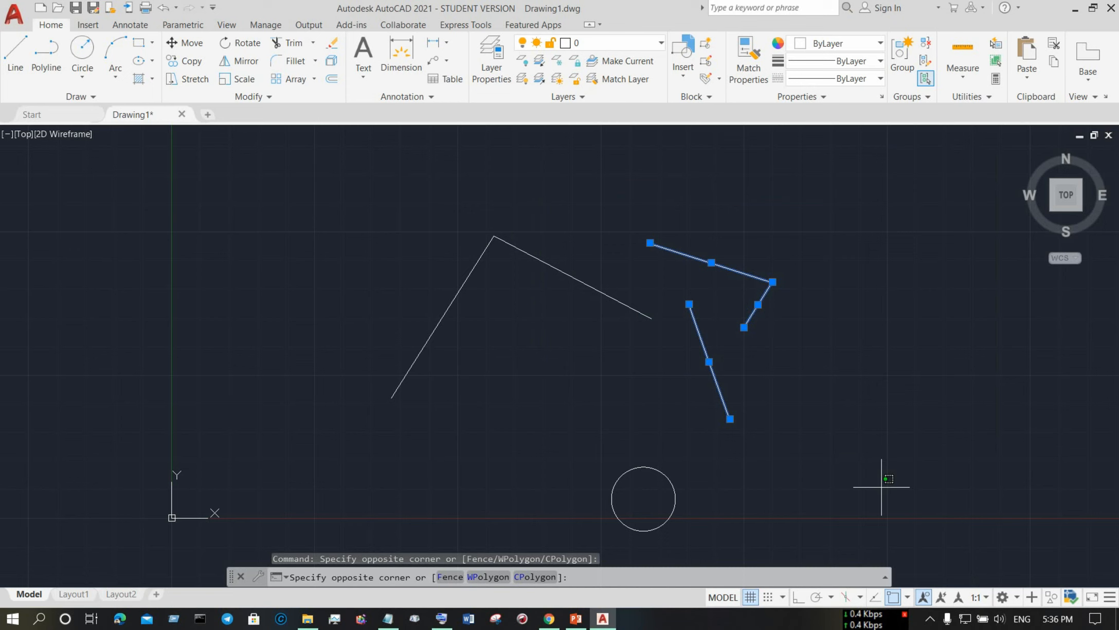
{"action": "key", "text": "Escape"}
{"action": "key", "text": "Escape"}
{"action": "key", "text": "Escape"}
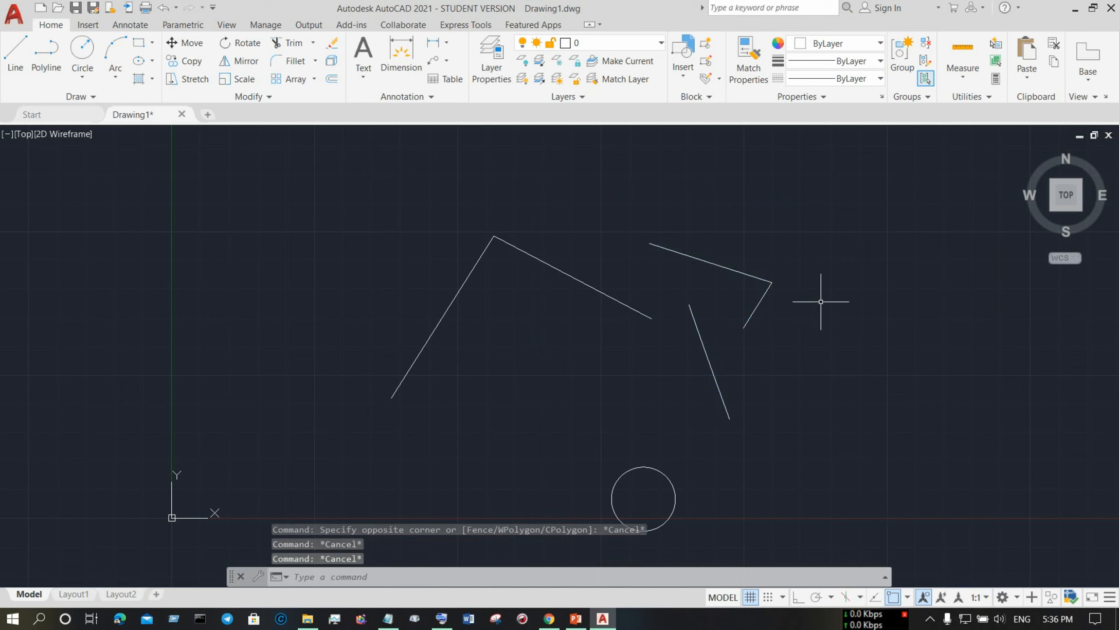
- Select only the two connected lines above and around the arc with a small crossing window, and clear the selection
{"action": "left_click", "coordinate": [821, 231]}
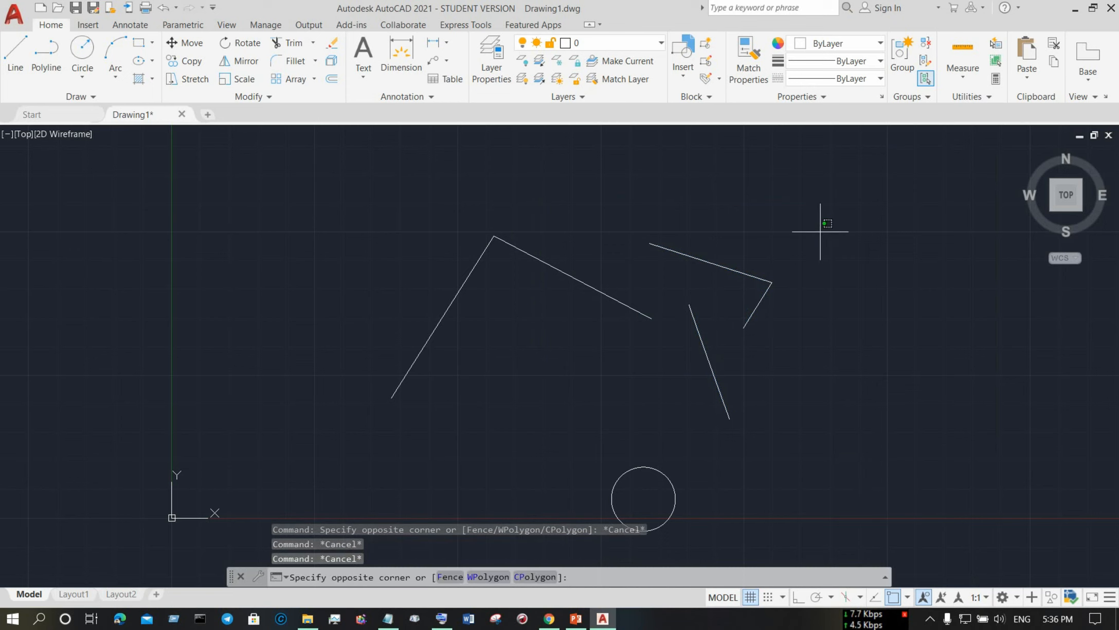
{"action": "left_click", "coordinate": [771, 356]}
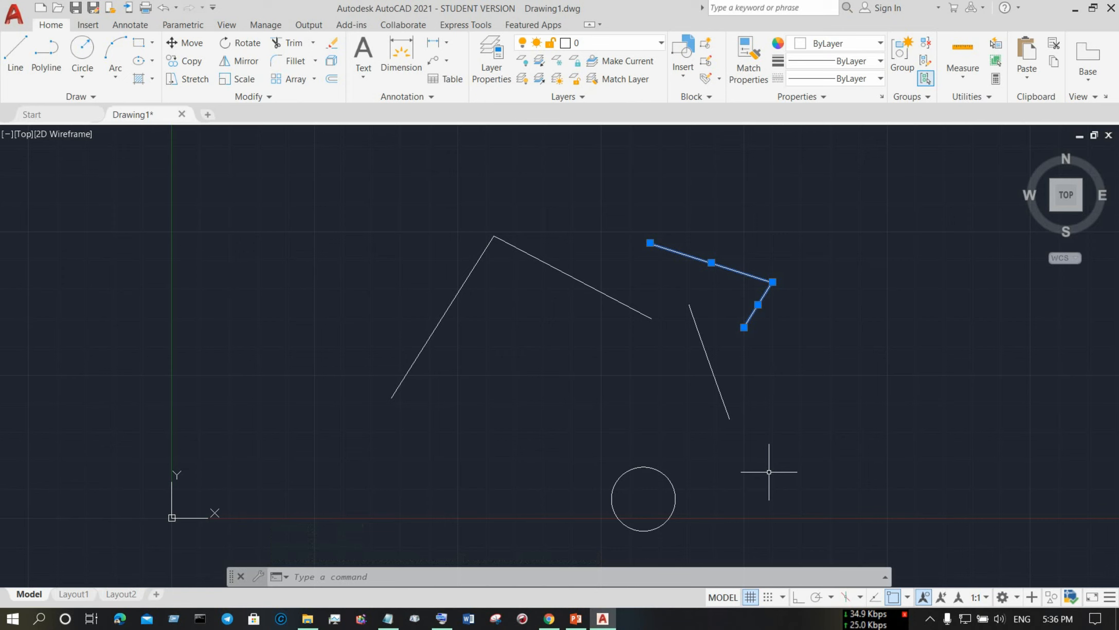
{"action": "key", "text": "Escape"}
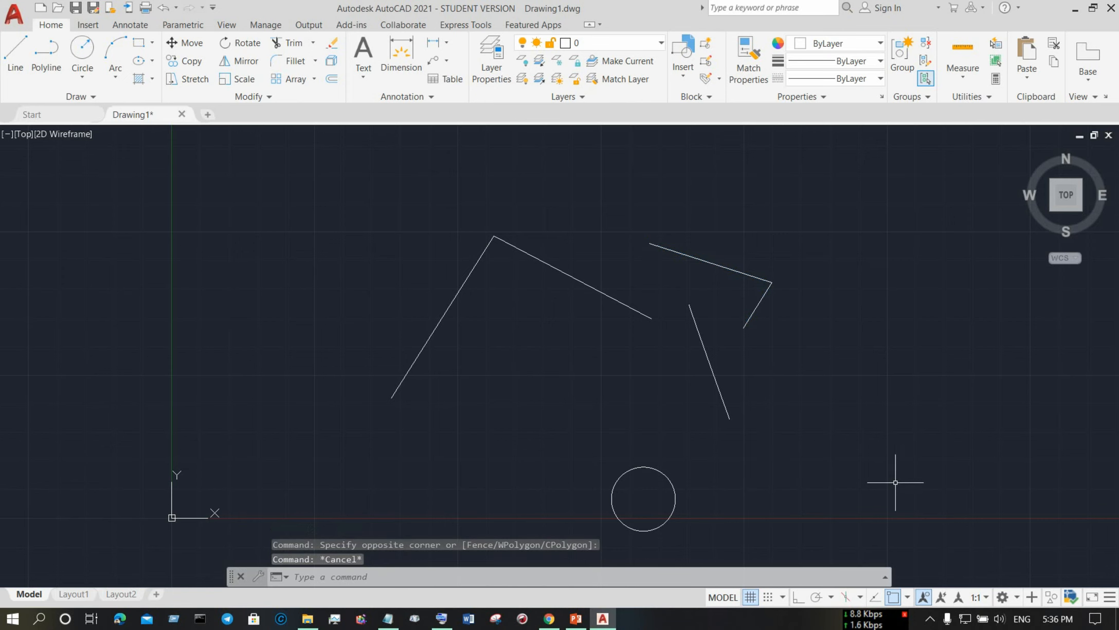
- Try a crossing window that cuts through the right half of the circle
{"action": "right_click", "coordinate": [880, 513]}
{"action": "left_click", "coordinate": [812, 486]}
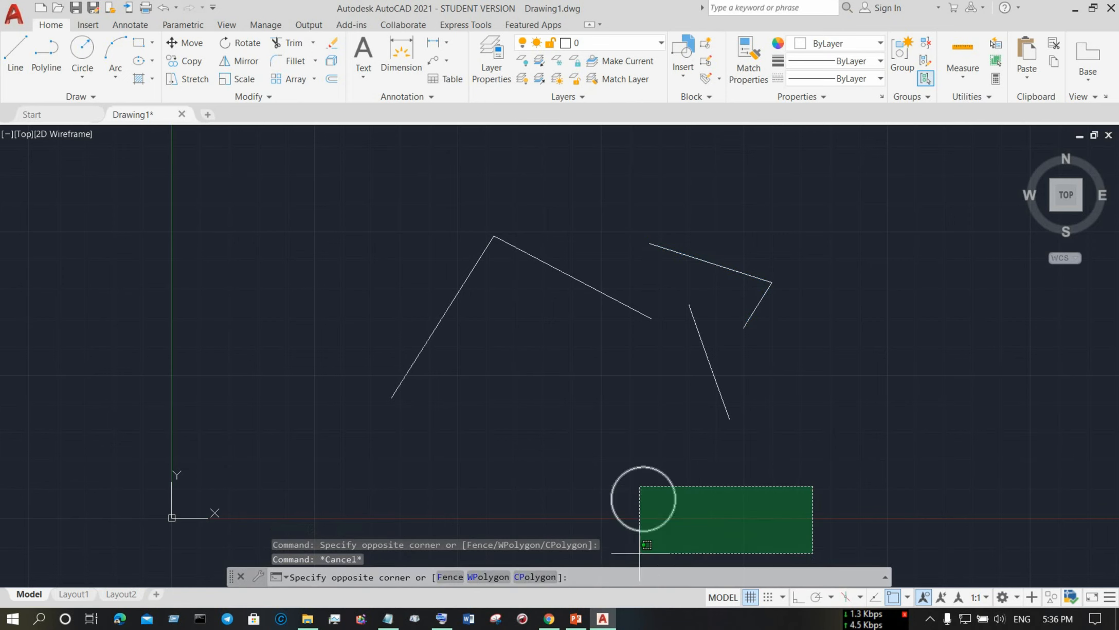
{"action": "left_click", "coordinate": [868, 482]}
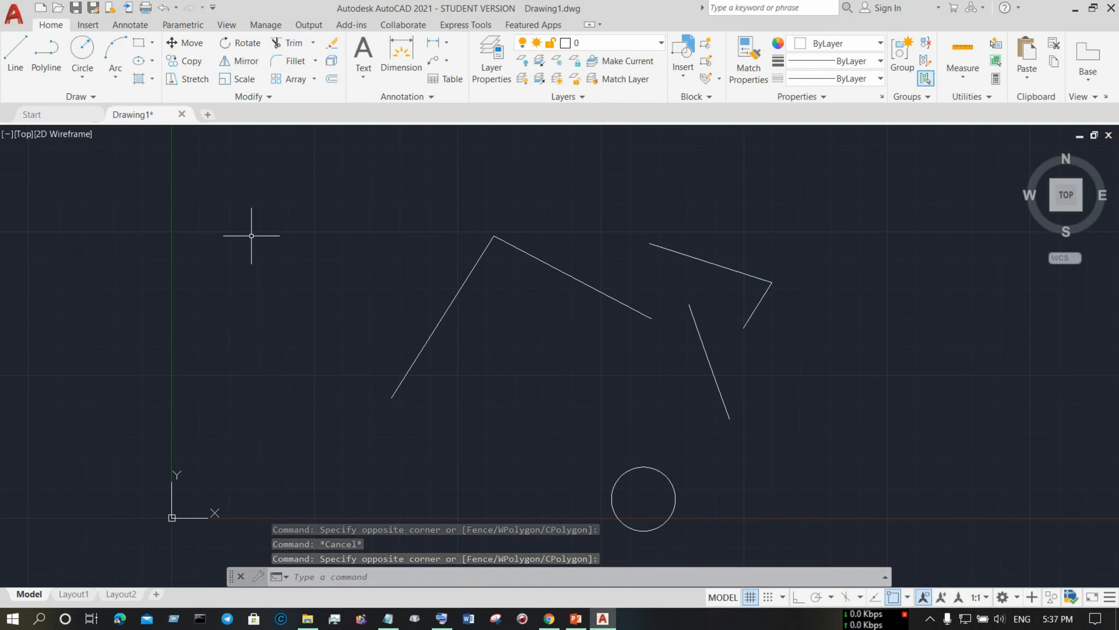
- Use the Fence option to select the inverted V and the upper line above the arc with one straight fence segment
{"action": "left_click", "coordinate": [948, 242]}
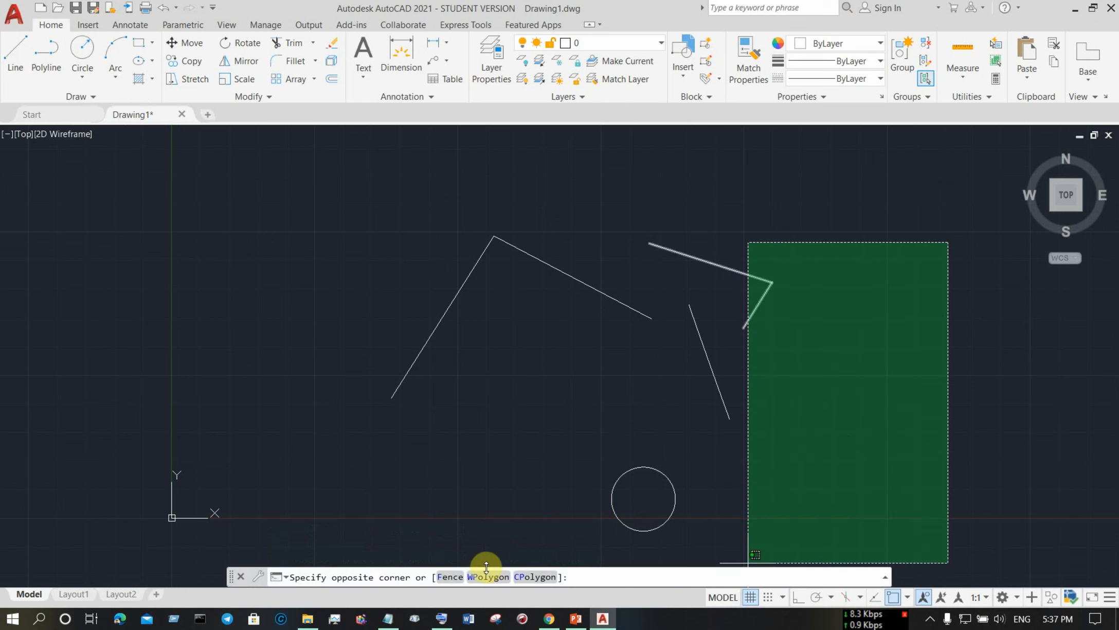
{"action": "left_click", "coordinate": [454, 578]}
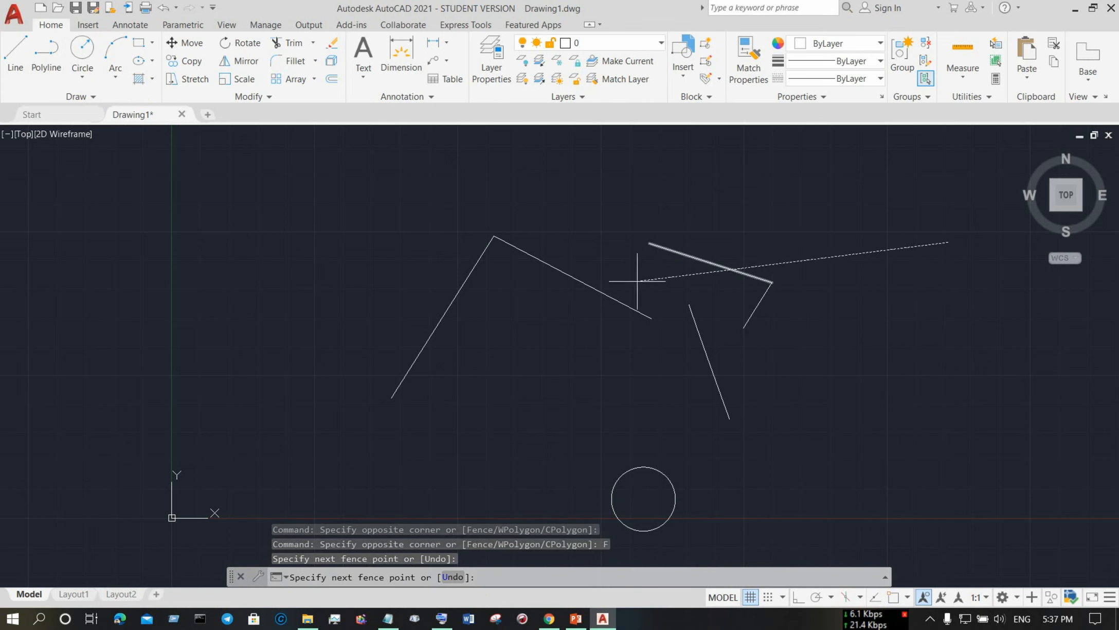
{"action": "left_click", "coordinate": [429, 303]}
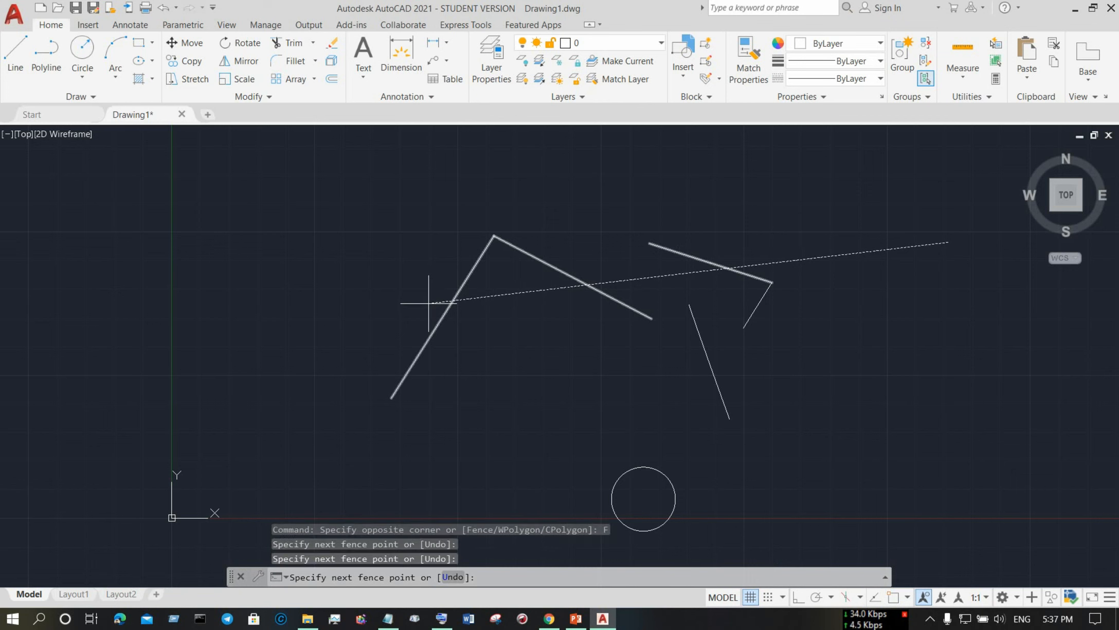
{"action": "key", "text": "Return"}
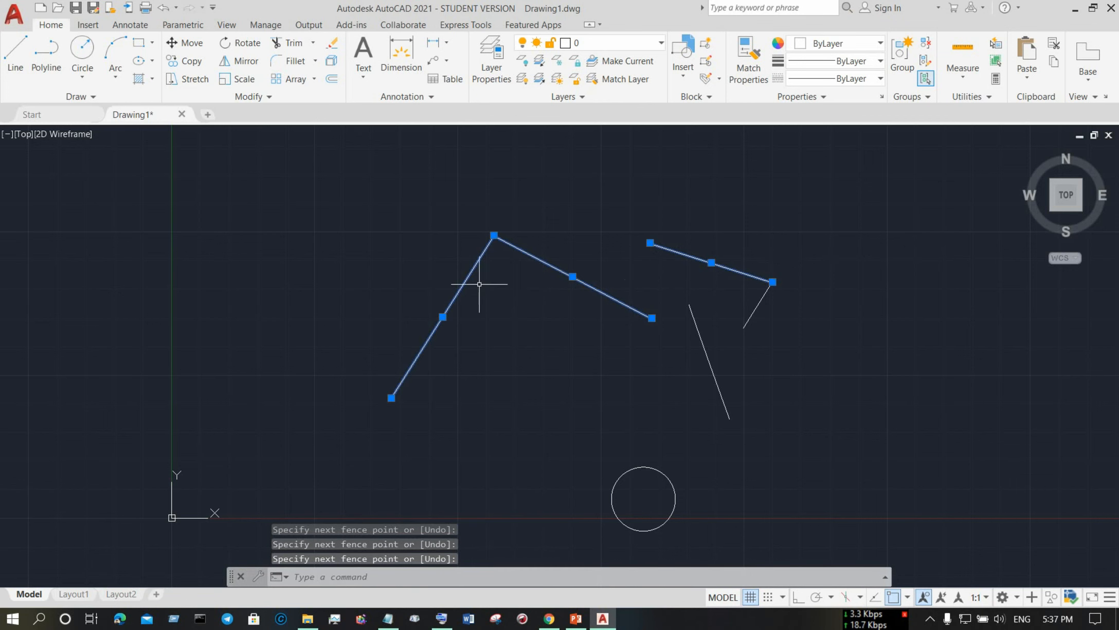
- Add the short line beside the arc to the selection individually, and clear the whole selection
{"action": "left_click", "coordinate": [754, 311]}
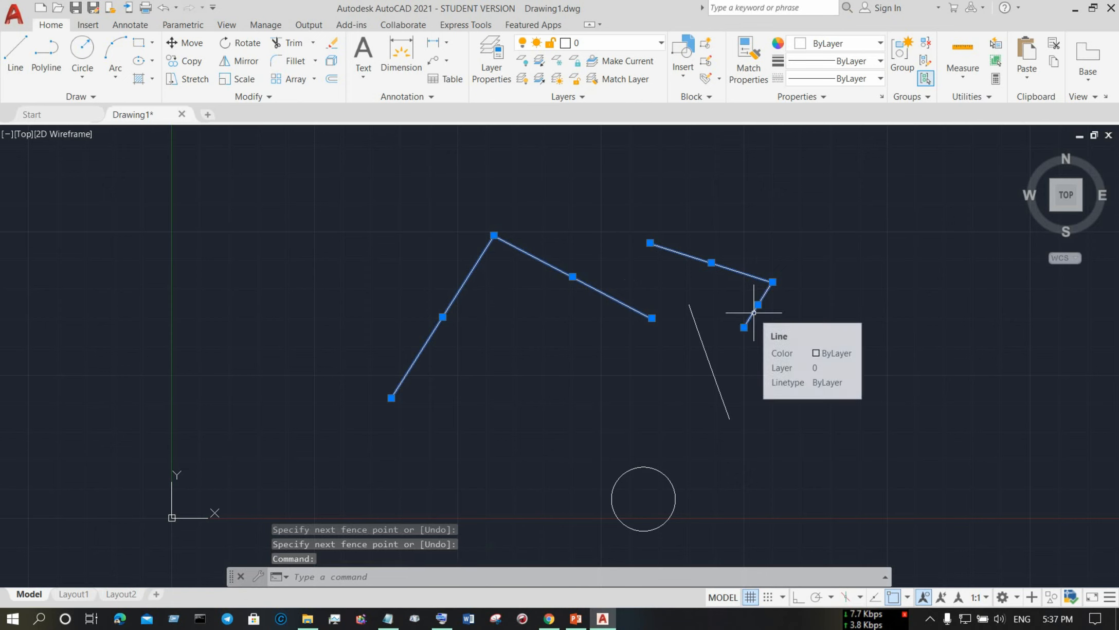
{"action": "left_click", "coordinate": [895, 307]}
{"action": "right_click", "coordinate": [864, 300]}
{"action": "left_click", "coordinate": [843, 356]}
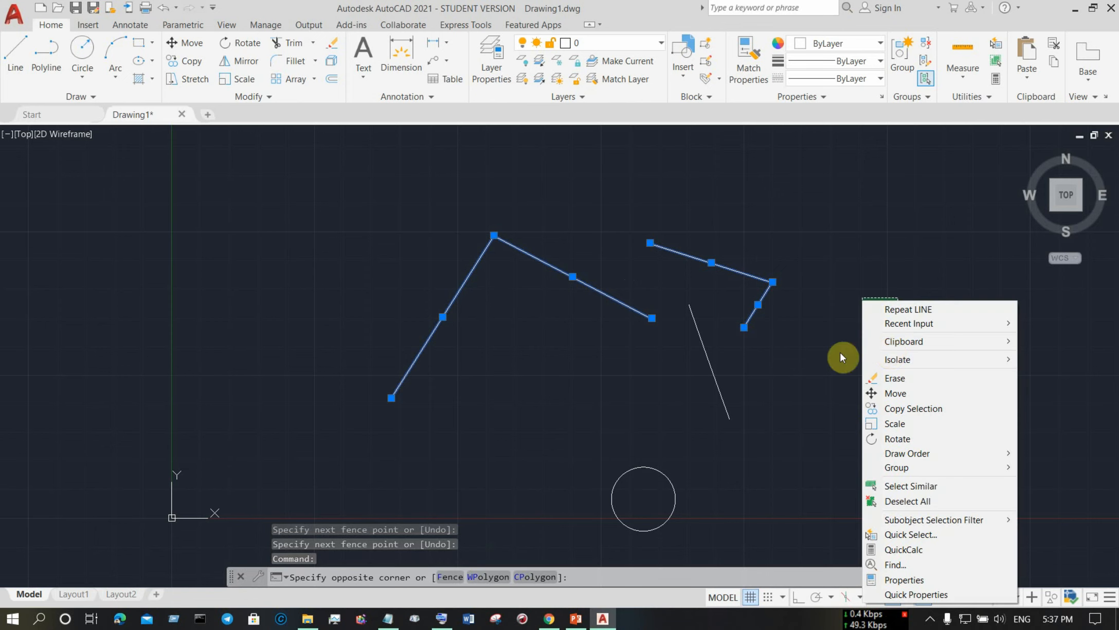
{"action": "key", "text": "Escape"}
{"action": "key", "text": "Escape"}
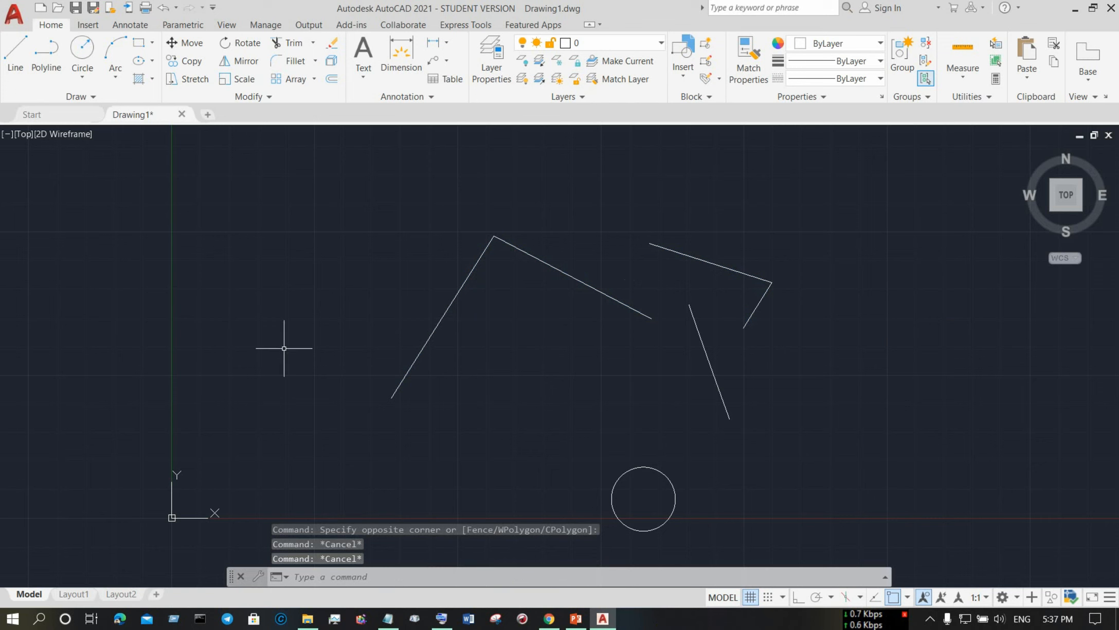
- Select the inverted V's first line, the circle and the arc with a two-segment fence selection, and deselect them
{"action": "left_click", "coordinate": [200, 242]}
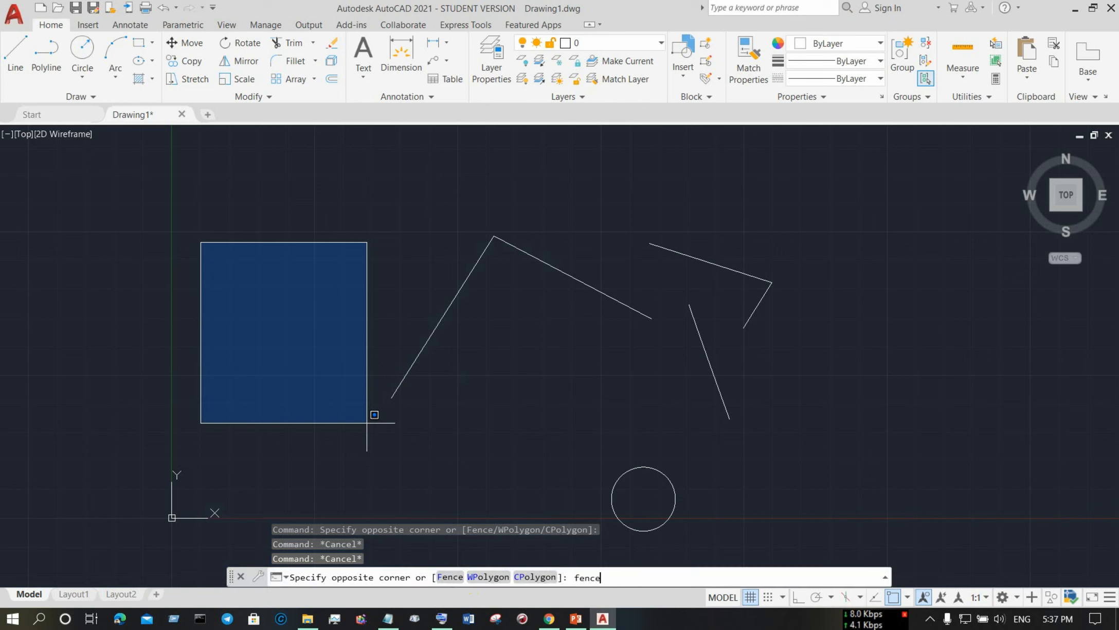
{"action": "key", "text": "Return"}
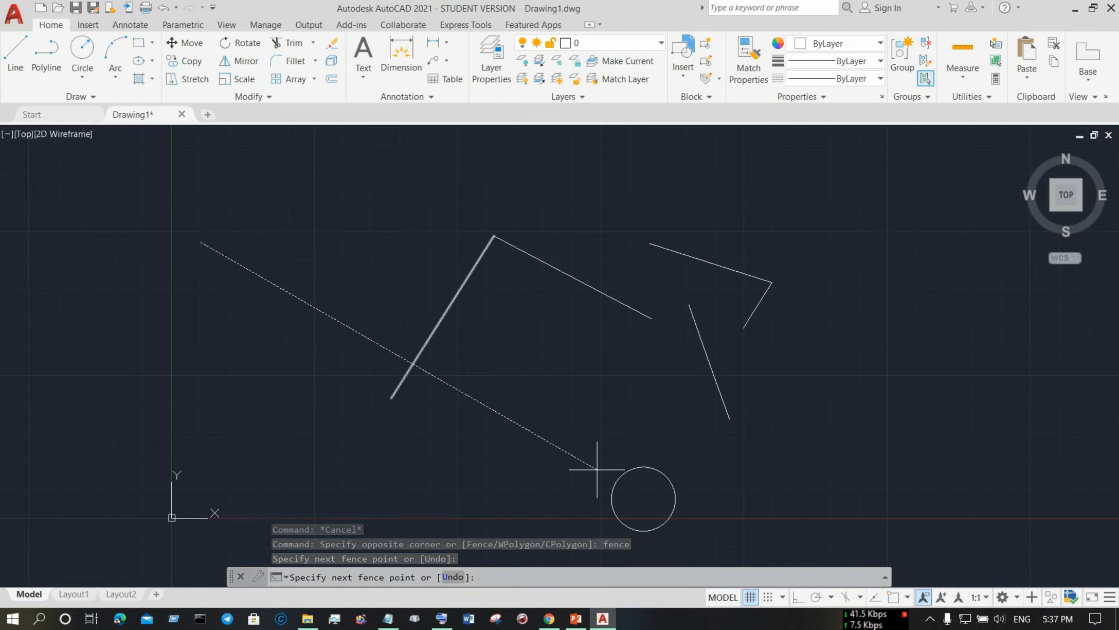
{"action": "left_click", "coordinate": [647, 492]}
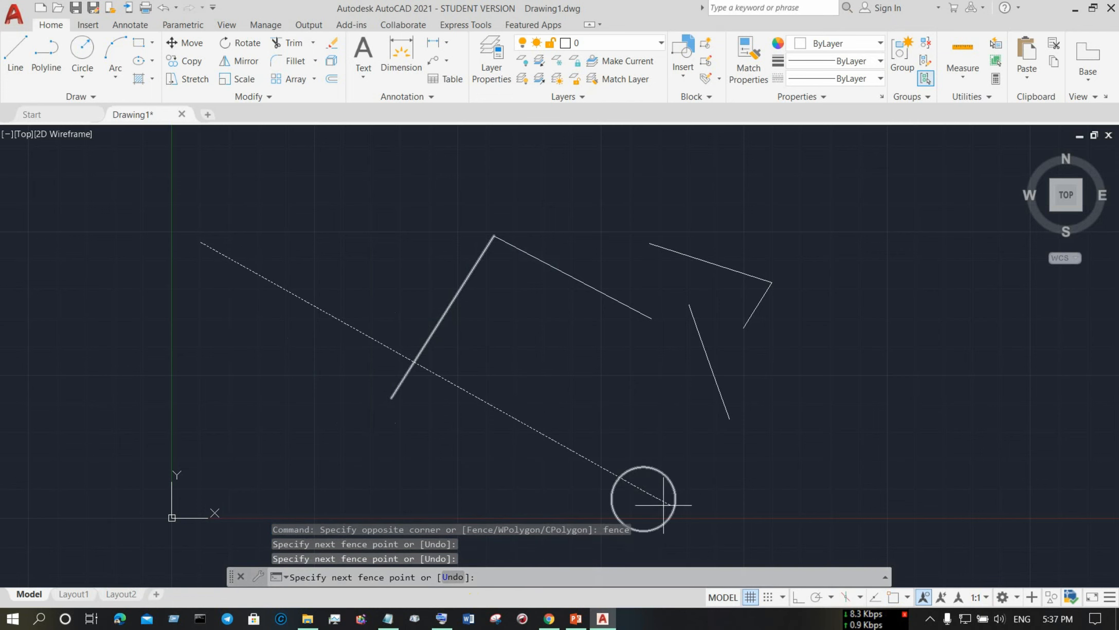
{"action": "left_click", "coordinate": [729, 377]}
{"action": "key", "text": "Return"}
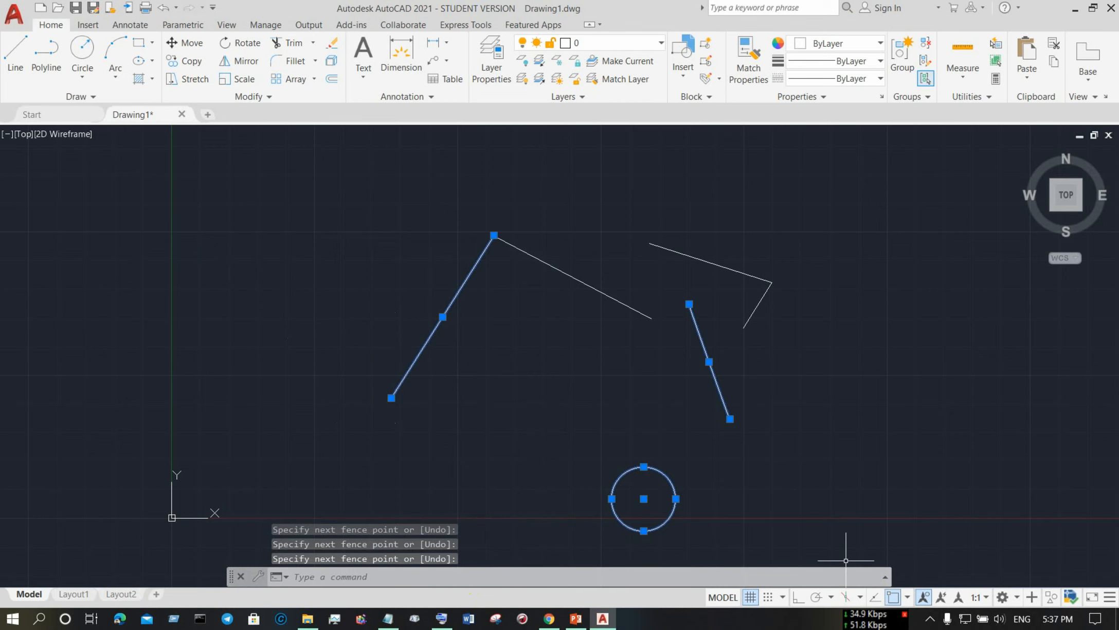
{"action": "key", "text": "Escape"}
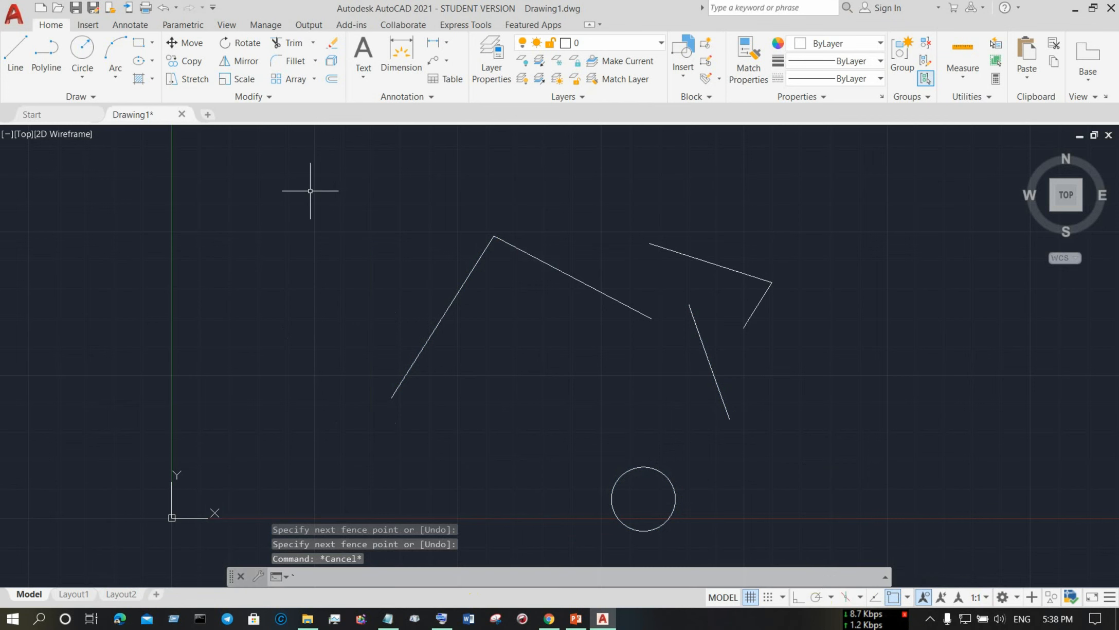
- Select the inverted V and the slanted line above the circle with a window polygon around them, and clear the selection
{"action": "type", "text": "`"}
{"action": "key", "text": "Return"}
{"action": "left_click", "coordinate": [333, 225]}
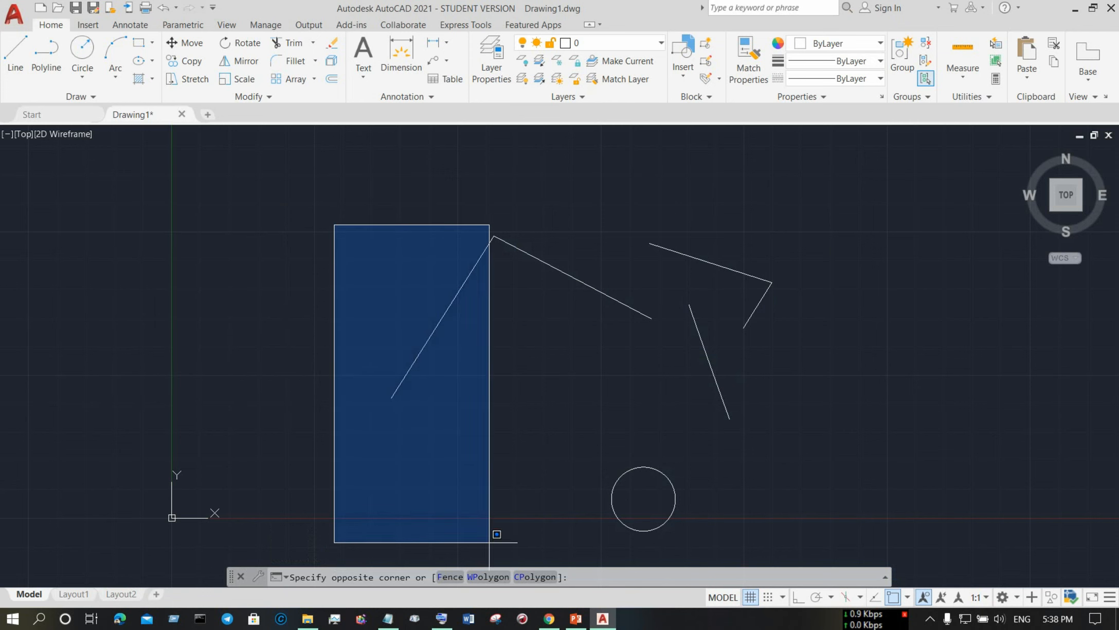
{"action": "left_click", "coordinate": [481, 579]}
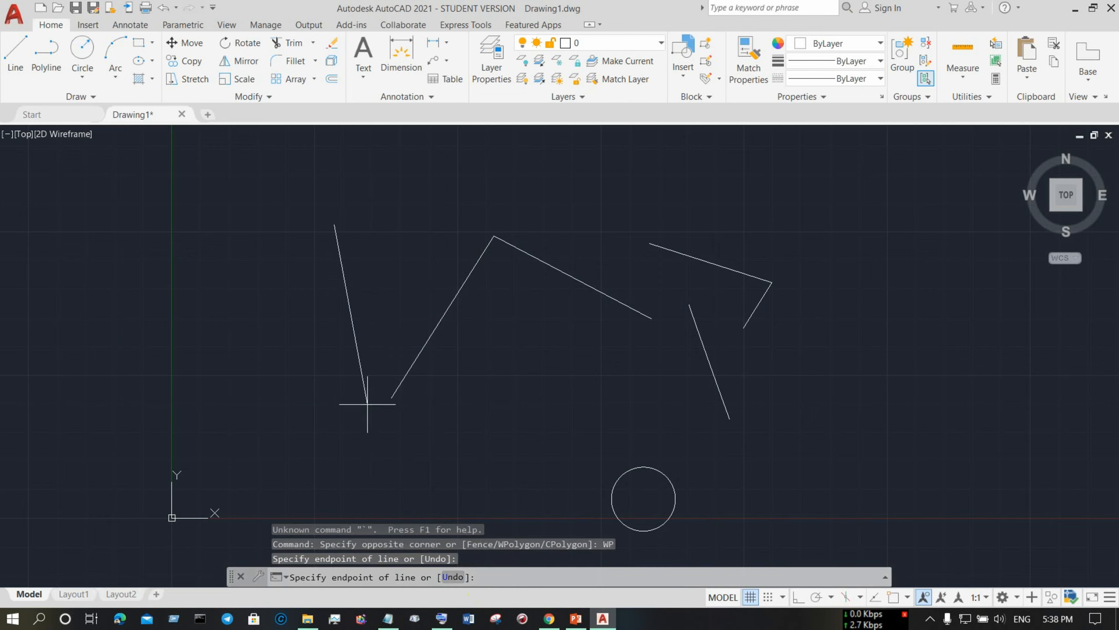
{"action": "left_click", "coordinate": [373, 411]}
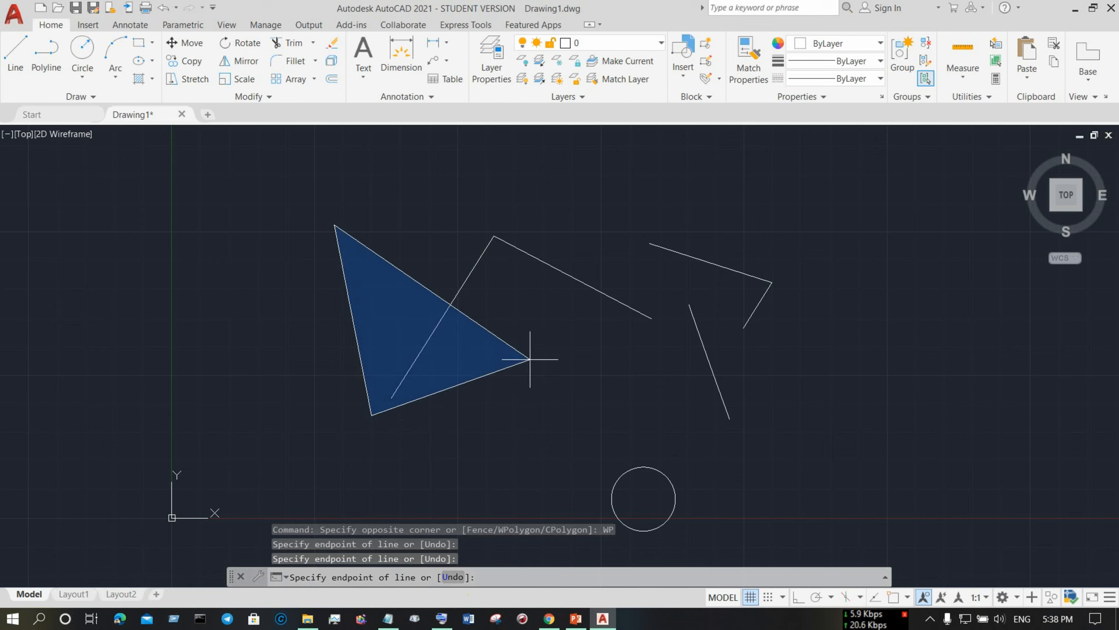
{"action": "left_click", "coordinate": [584, 378]}
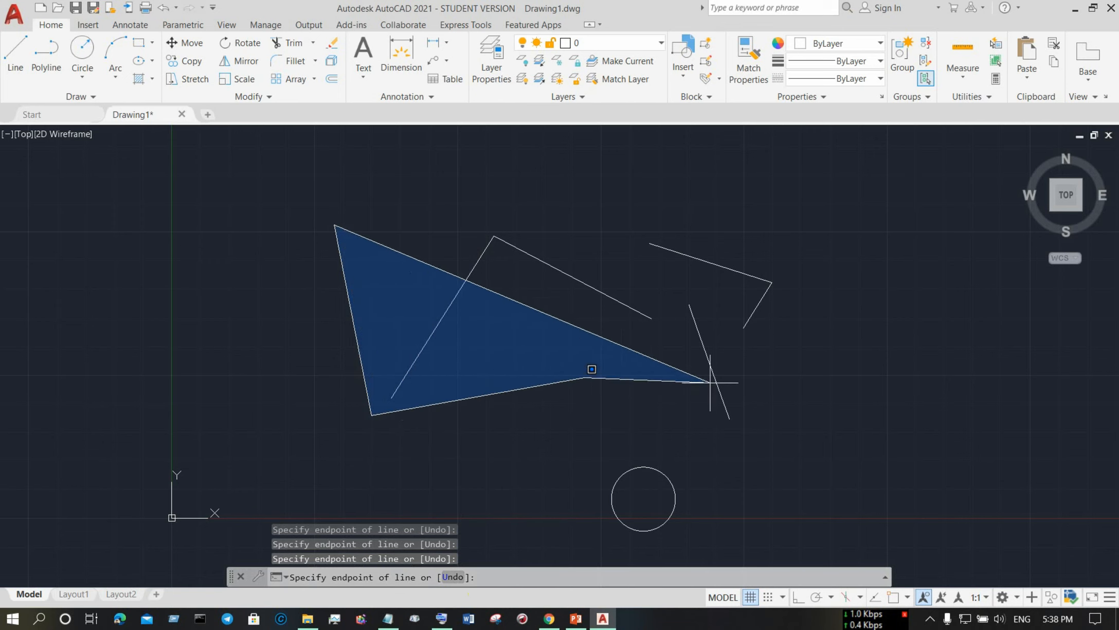
{"action": "left_click", "coordinate": [770, 452]}
{"action": "left_click", "coordinate": [708, 311]}
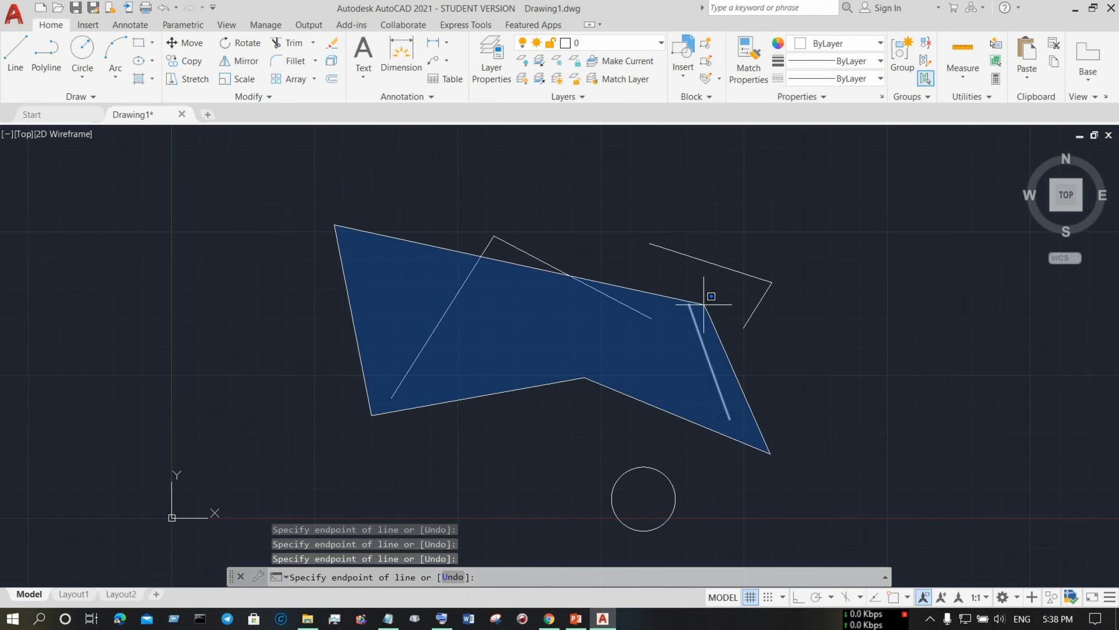
{"action": "left_click", "coordinate": [588, 238]}
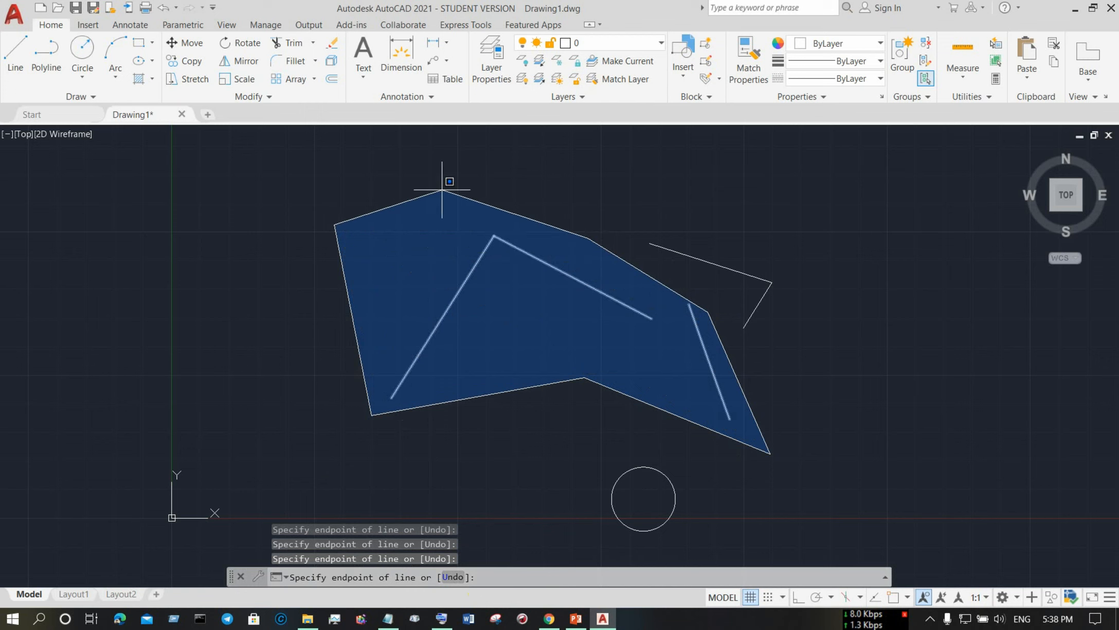
{"action": "left_click", "coordinate": [439, 191]}
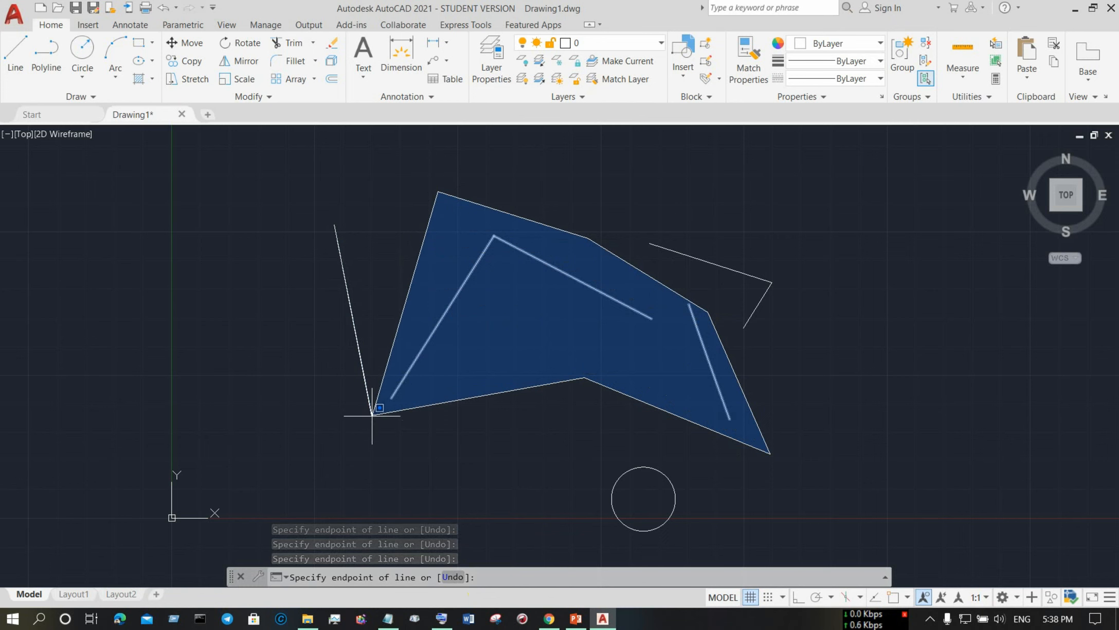
{"action": "left_click", "coordinate": [382, 389]}
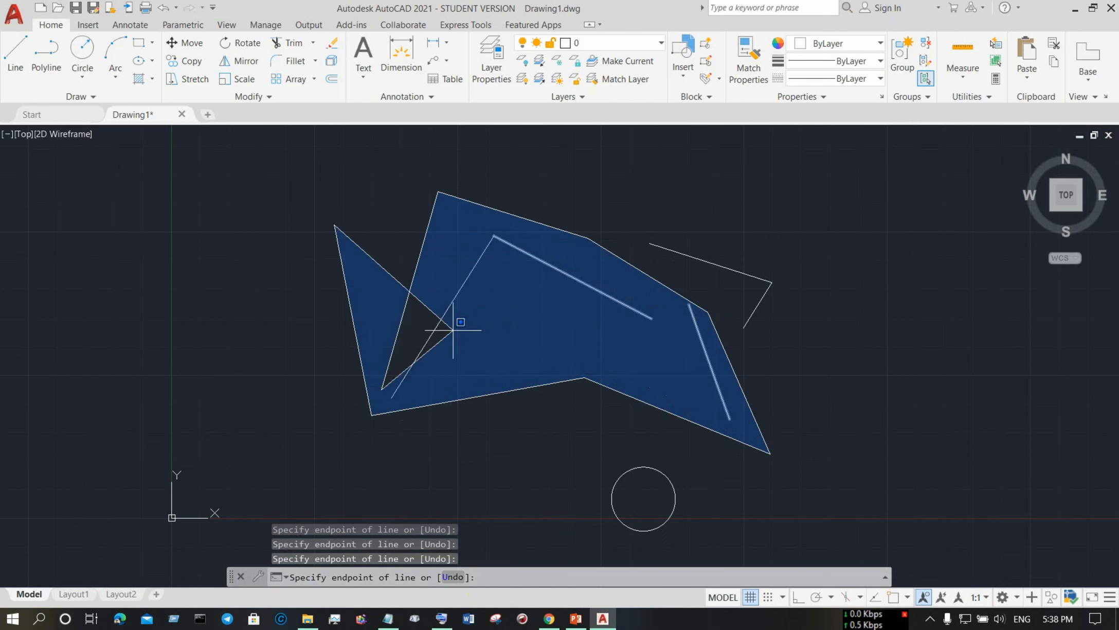
{"action": "key", "text": "Return"}
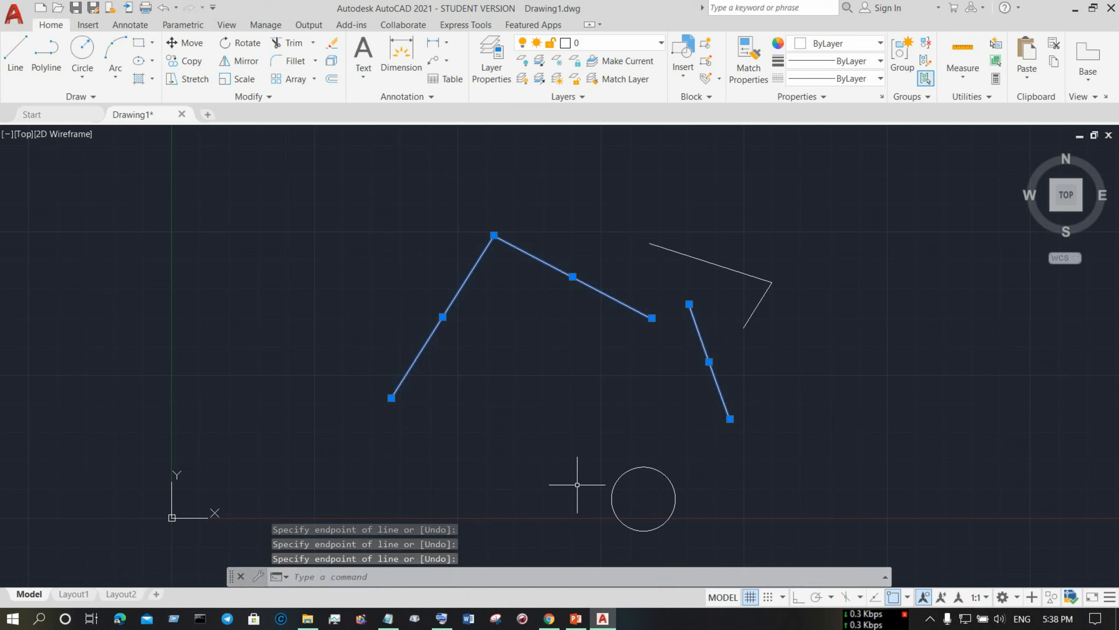
{"action": "key", "text": "Escape"}
{"action": "key", "text": "Escape"}
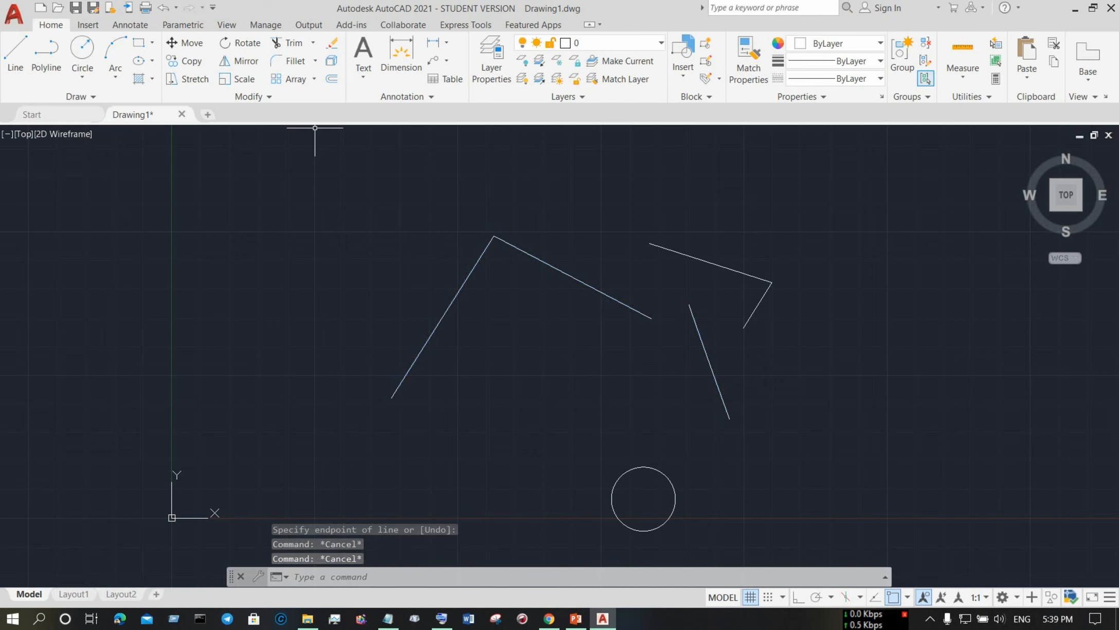
- Start a second window polygon, placing its vertices below the inverted V, across the slanted line and back over the V's second line
{"action": "left_click", "coordinate": [313, 216]}
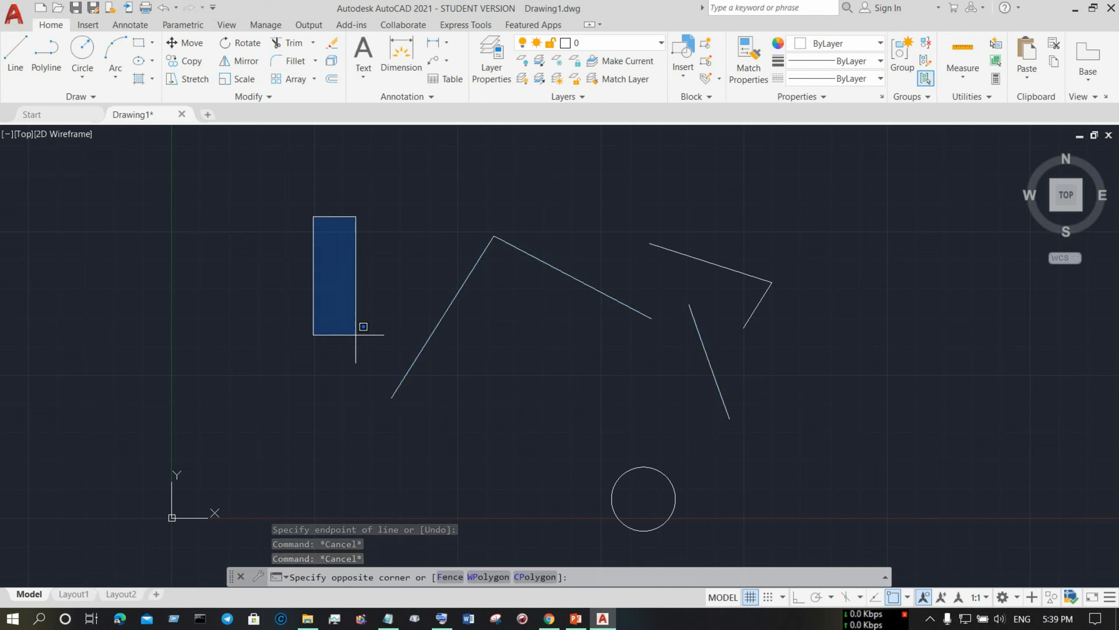
{"action": "left_click", "coordinate": [489, 576]}
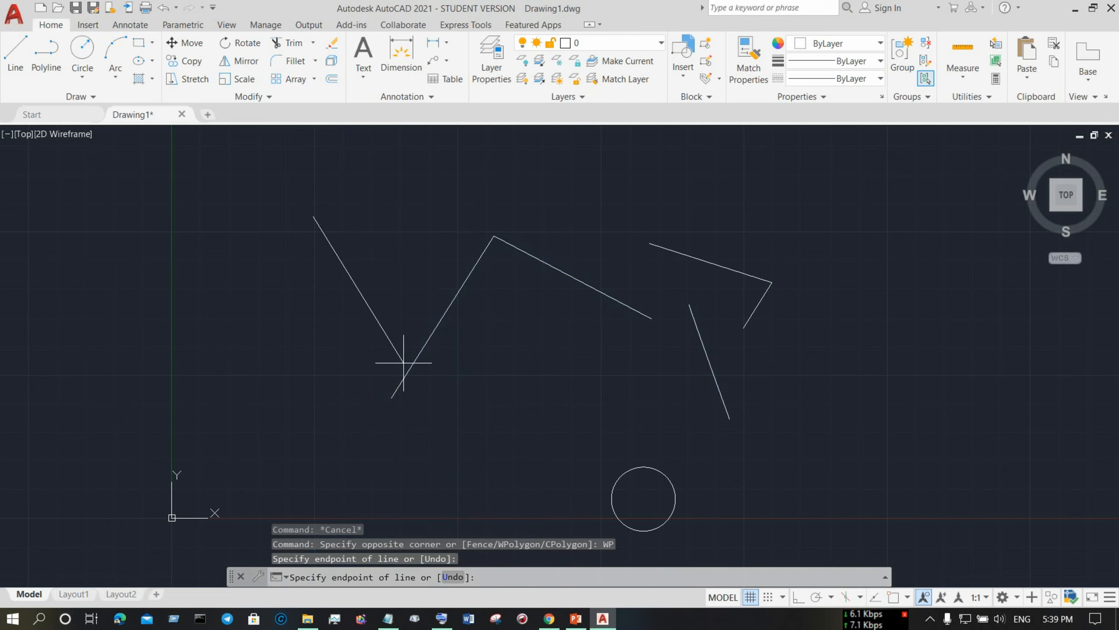
{"action": "left_click", "coordinate": [385, 413]}
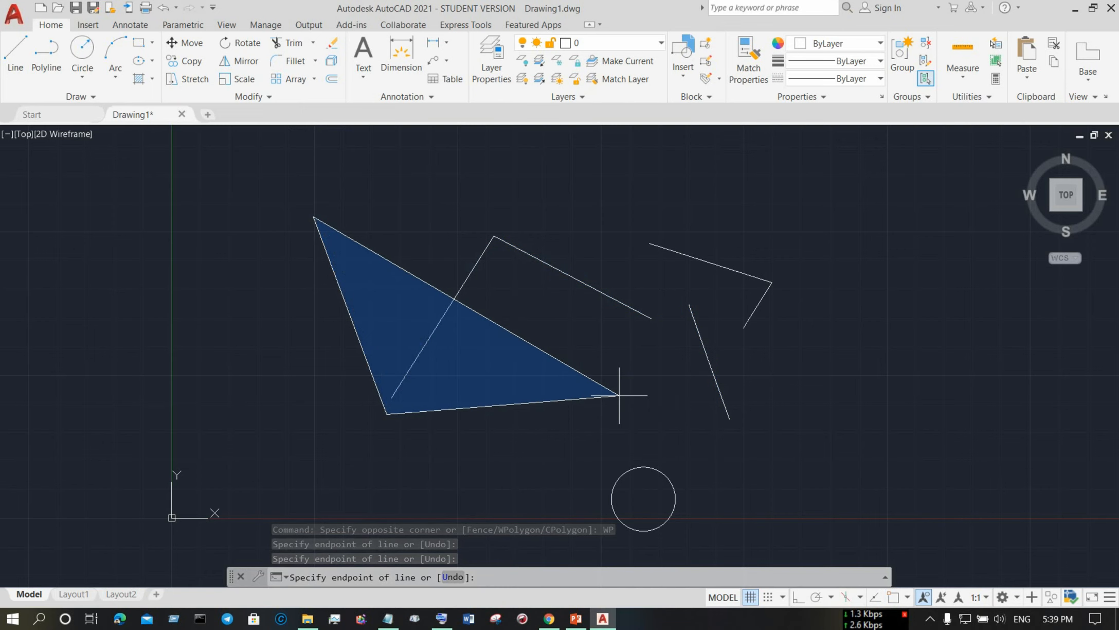
{"action": "left_click", "coordinate": [713, 382]}
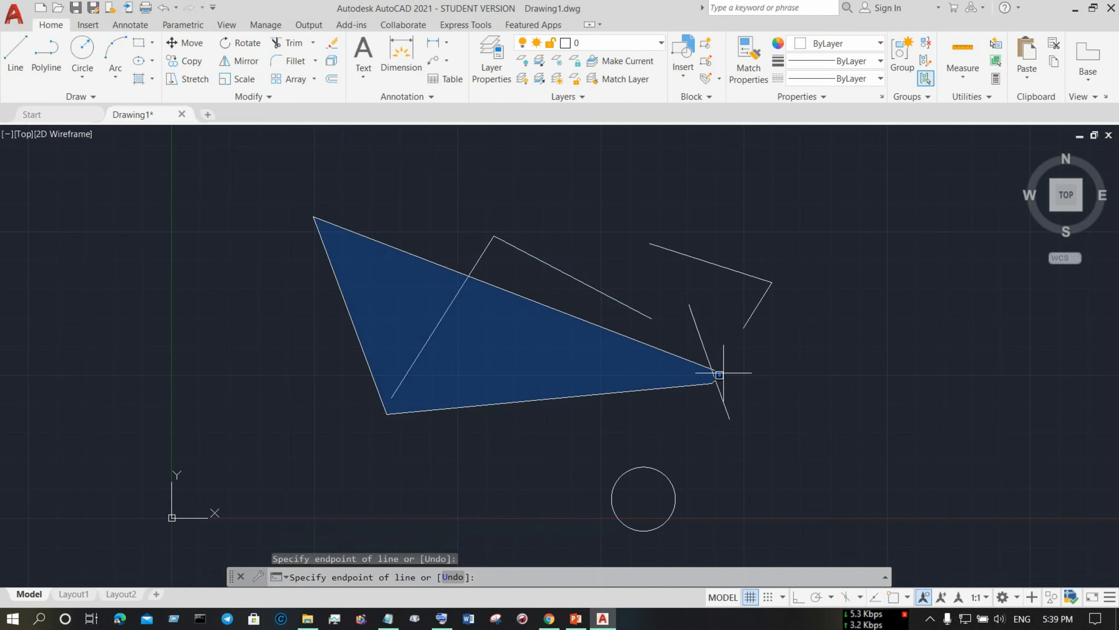
{"action": "left_click", "coordinate": [719, 334]}
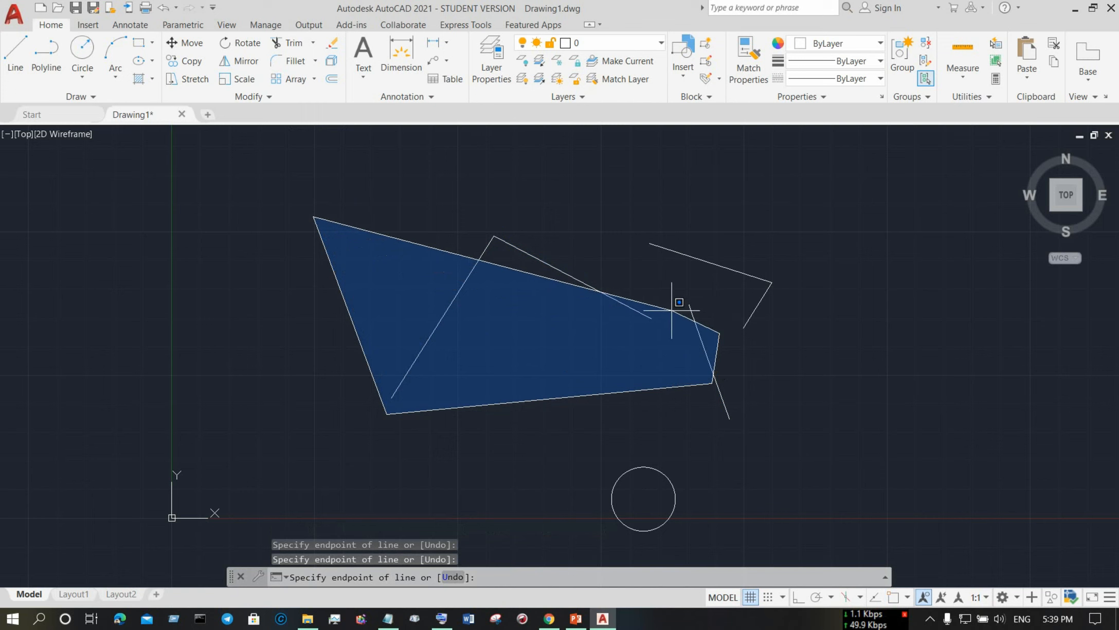
{"action": "left_click", "coordinate": [680, 289]}
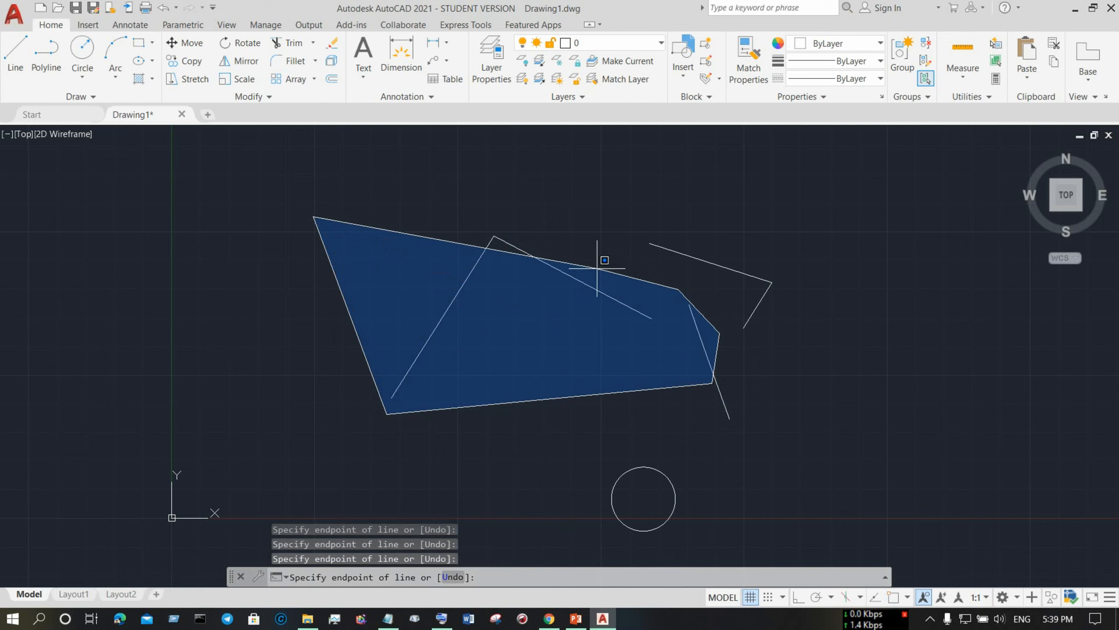
{"action": "left_click", "coordinate": [581, 251]}
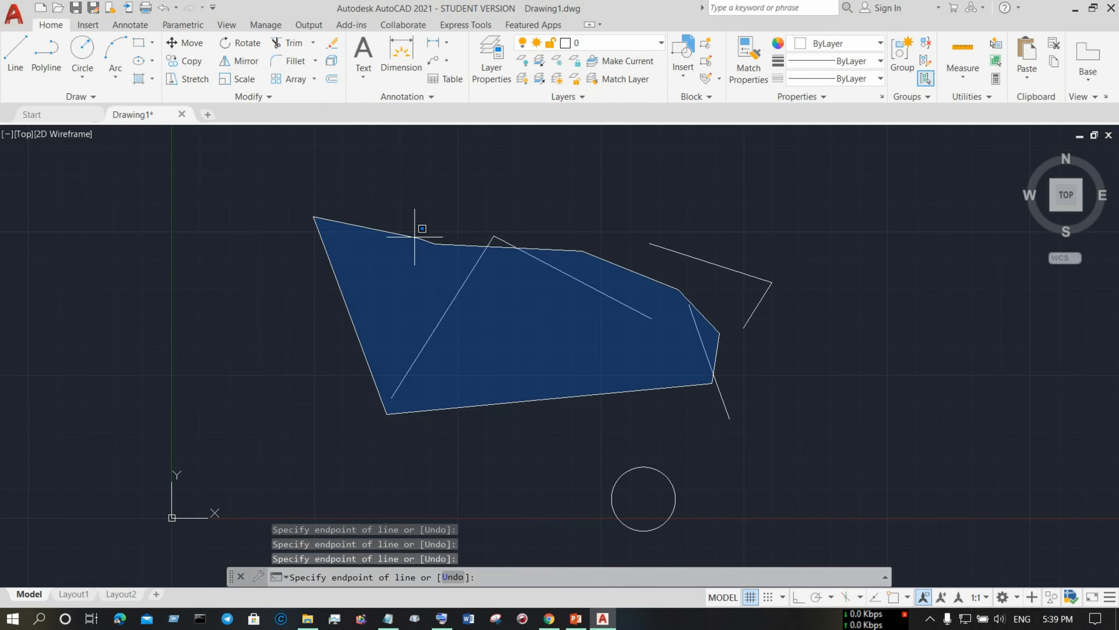
- Try to continue the window polygon with segments that cross each other near the V's apex, and undo the last two vertices
{"action": "left_click", "coordinate": [435, 243]}
{"action": "left_click", "coordinate": [530, 213]}
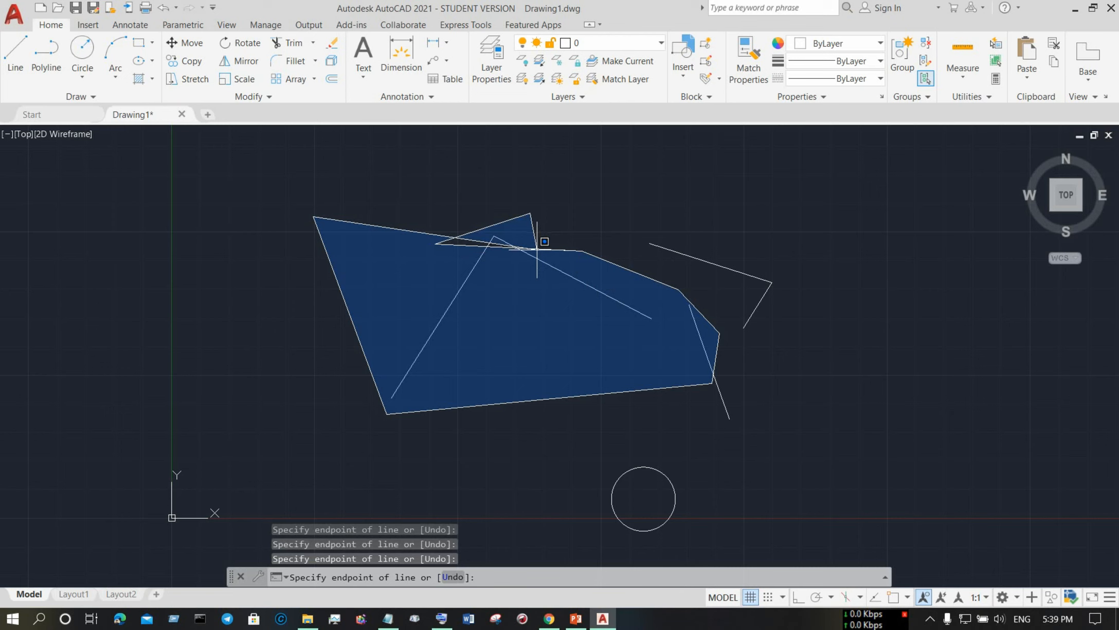
{"action": "left_click", "coordinate": [536, 255]}
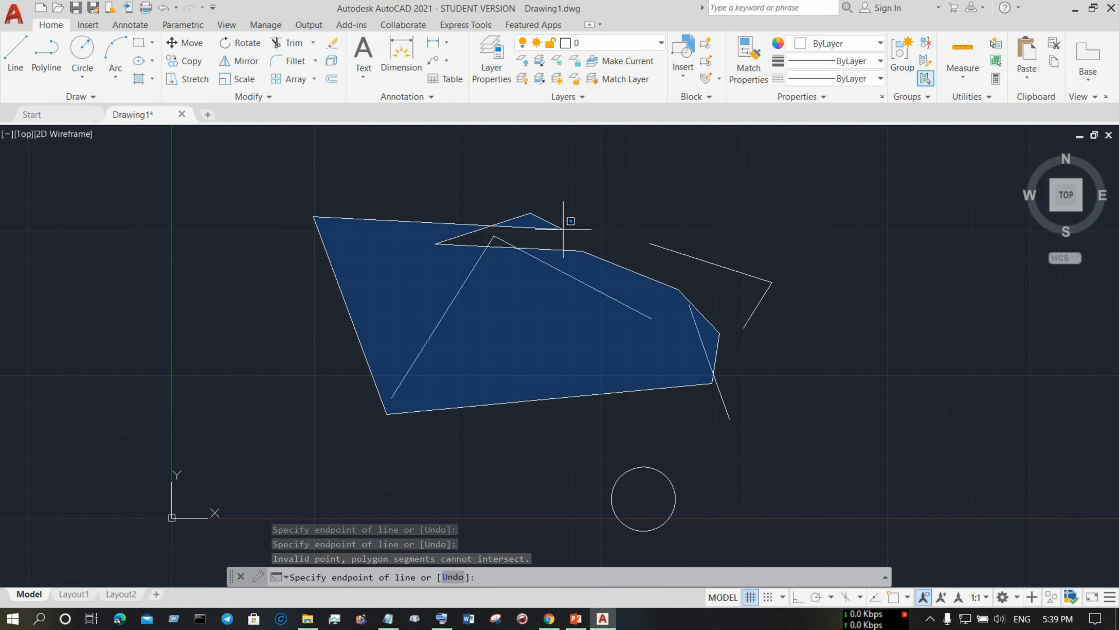
{"action": "key", "text": "ctrl+z"}
{"action": "key", "text": "ctrl+z"}
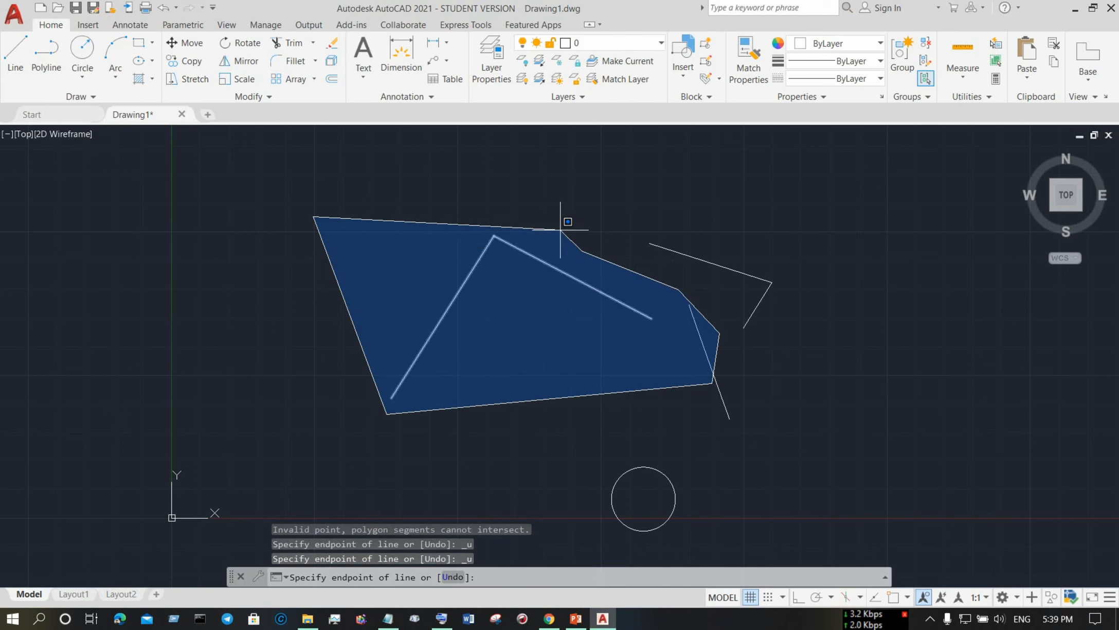
- Complete the window polygon over the apex of the inverted V to select its two lines, and clear the selection
{"action": "left_click", "coordinate": [517, 171]}
{"action": "left_click", "coordinate": [442, 259]}
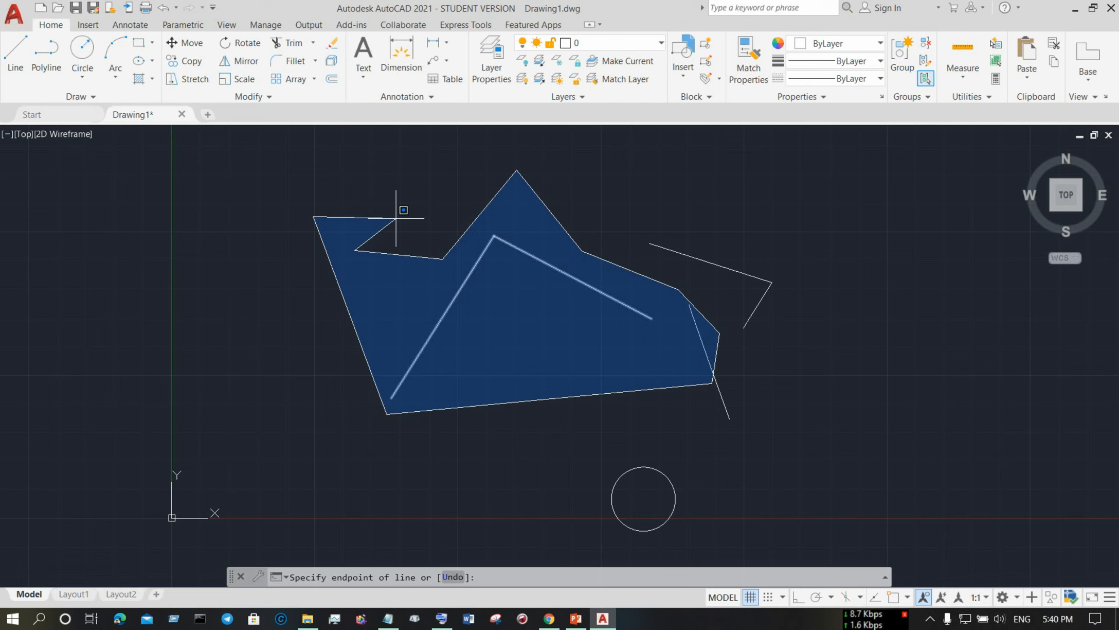
{"action": "left_click_drag", "start_coordinate": [396, 218], "coordinate": [393, 214]}
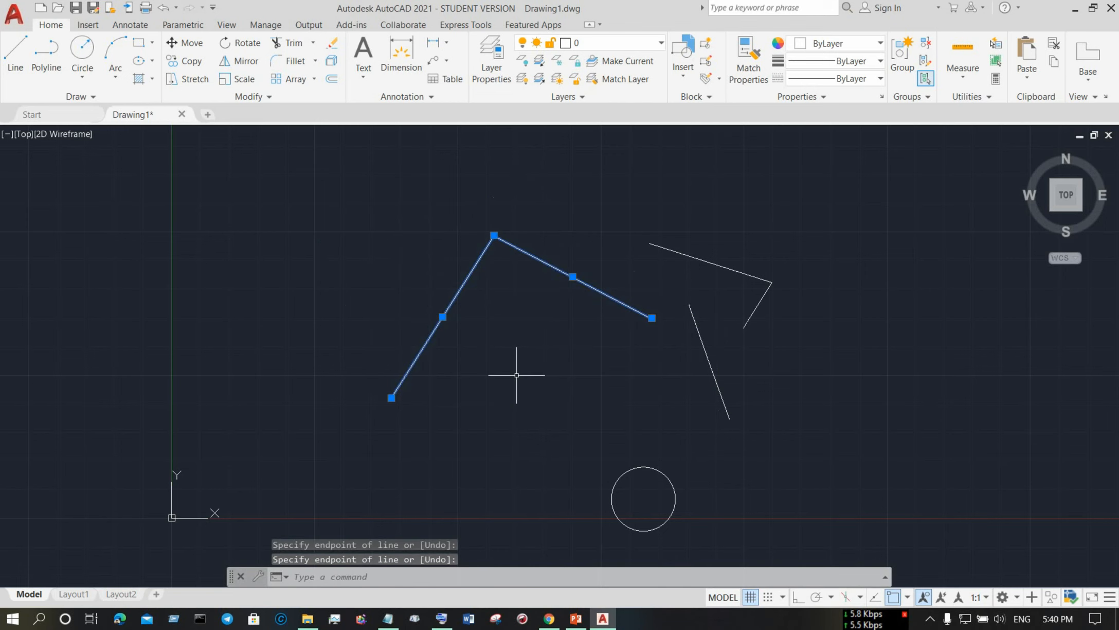
{"action": "key", "text": "Escape"}
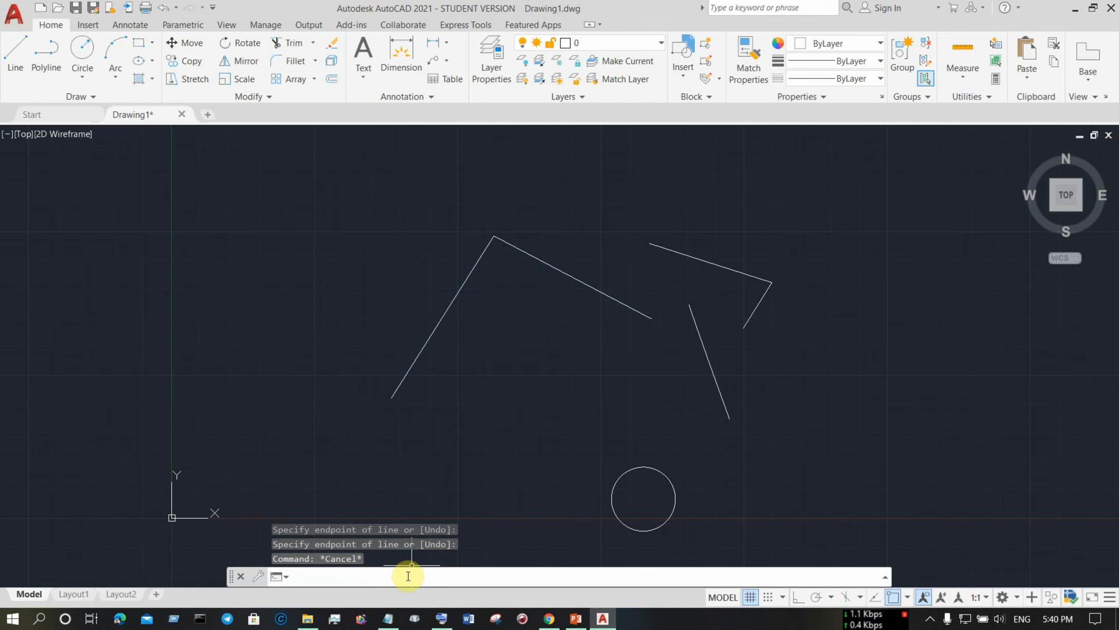
- Select the inverted V's second line, the slanted line and the two connected lines with a crossing polygon, and clear the selection
{"action": "left_click", "coordinate": [322, 192]}
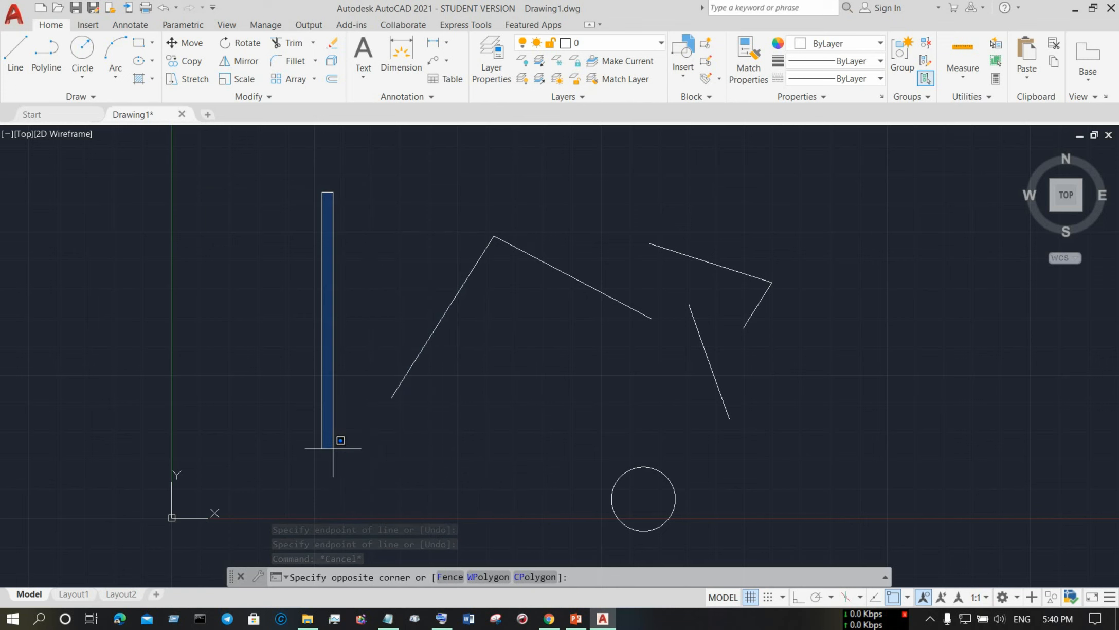
{"action": "key", "text": "Escape"}
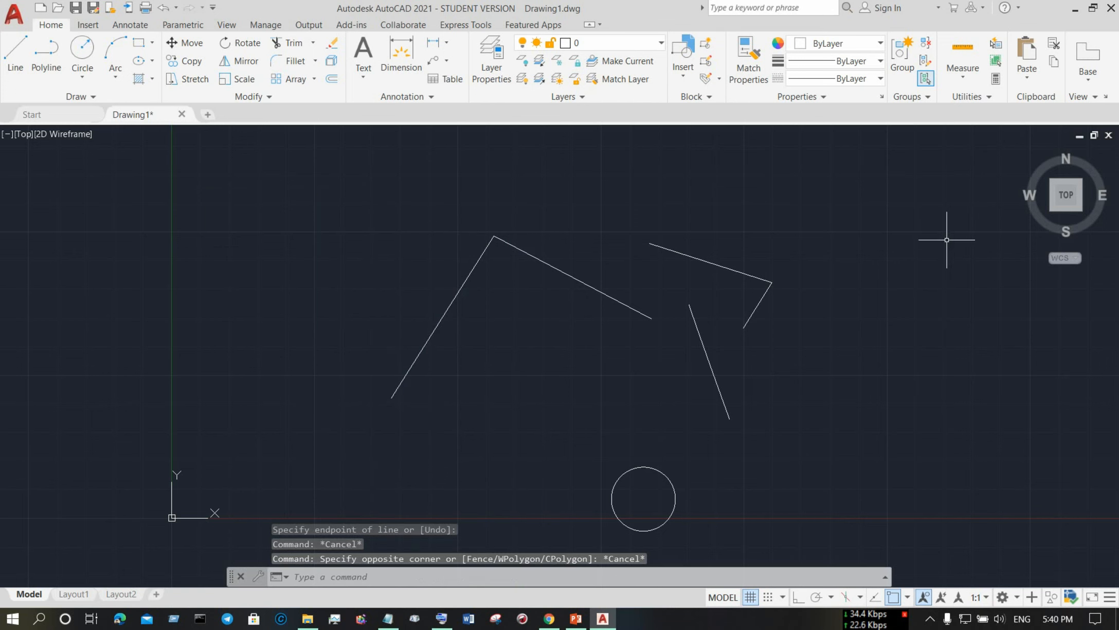
{"action": "left_click", "coordinate": [863, 156]}
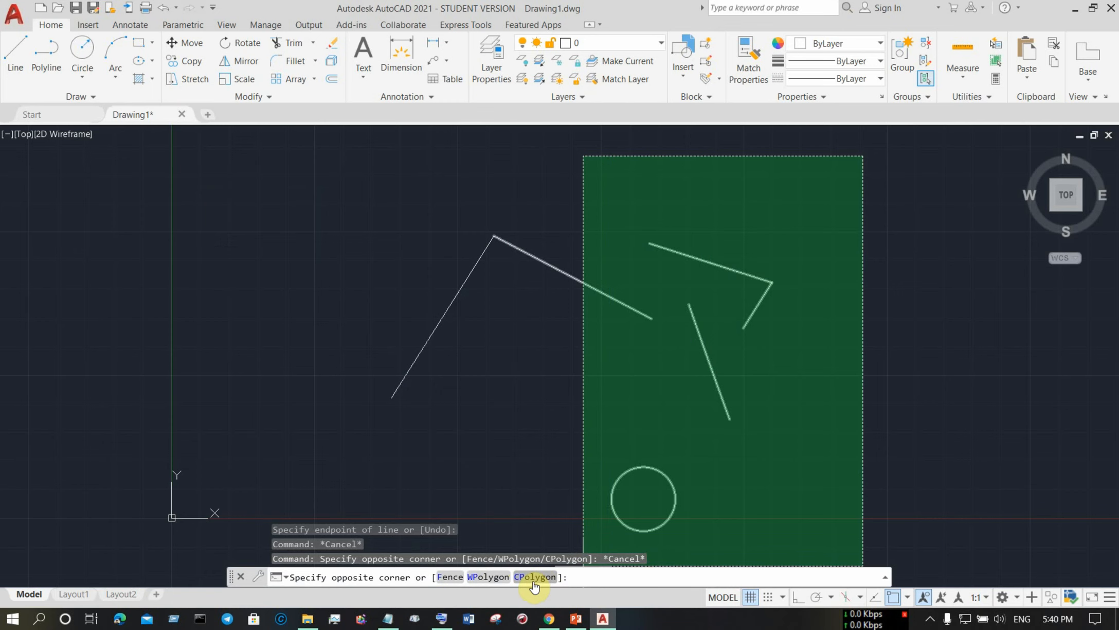
{"action": "left_click", "coordinate": [533, 578]}
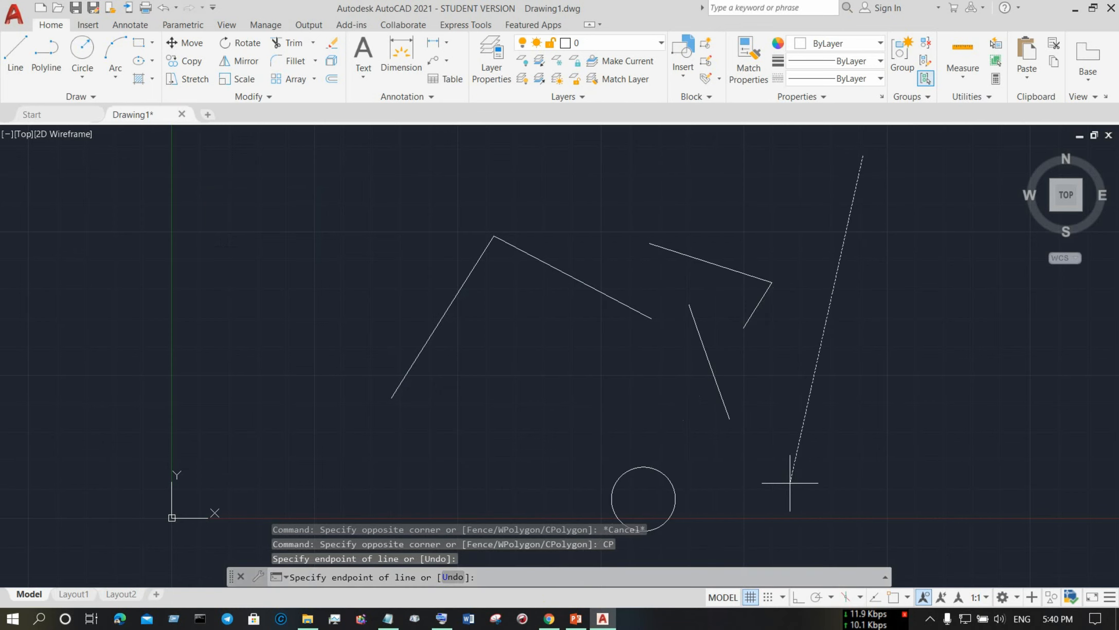
{"action": "left_click", "coordinate": [779, 354]}
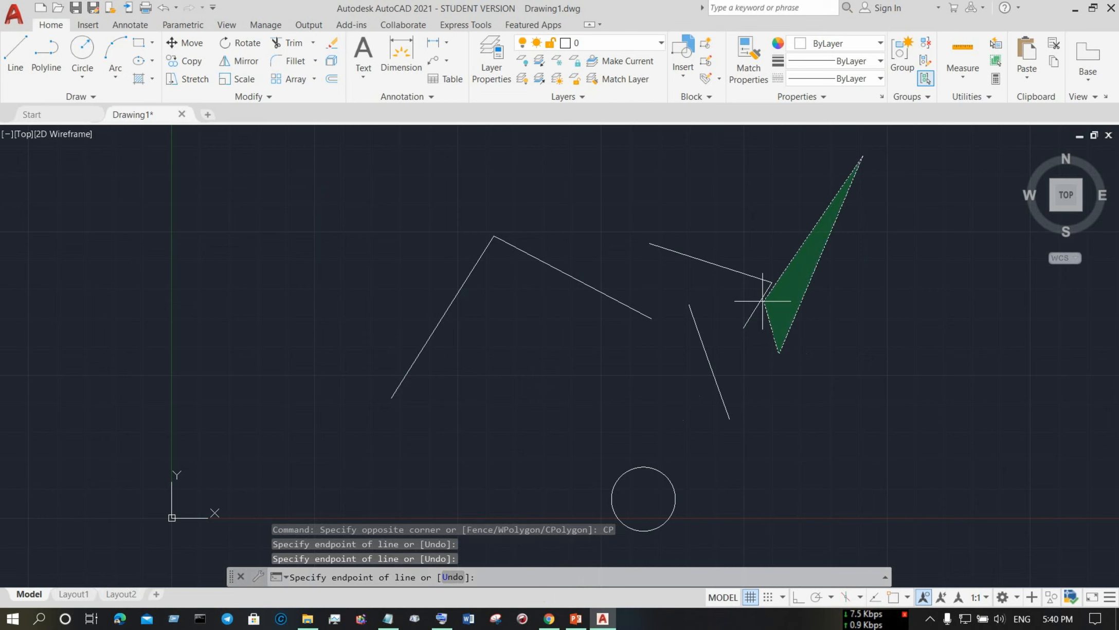
{"action": "left_click", "coordinate": [691, 356]}
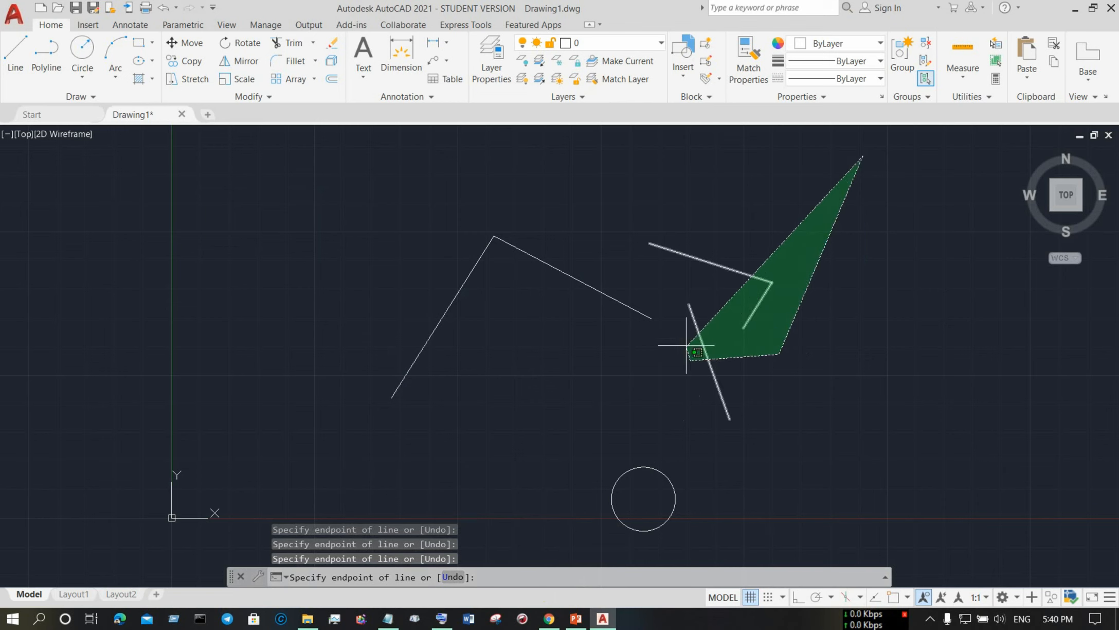
{"action": "left_click", "coordinate": [616, 314]}
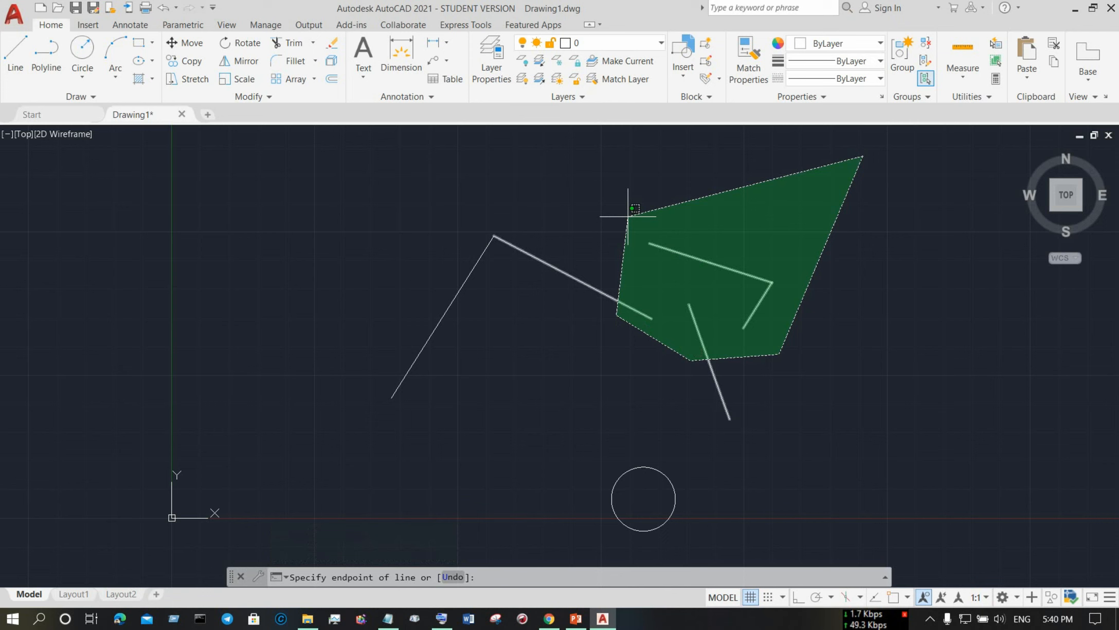
{"action": "left_click_drag", "start_coordinate": [628, 216], "coordinate": [625, 219]}
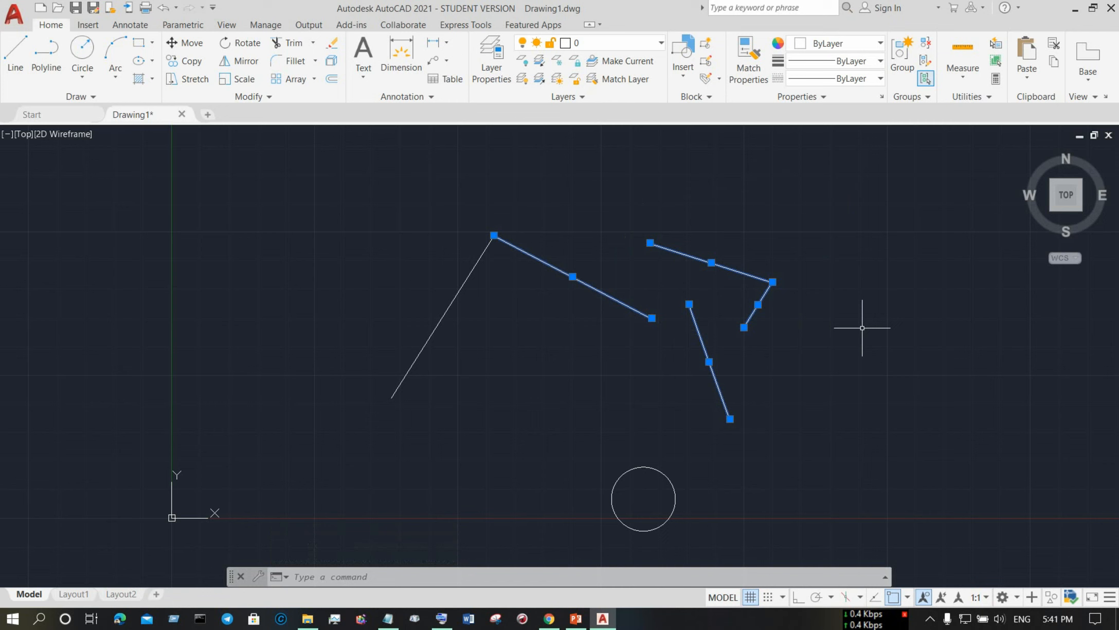
{"action": "key", "text": "Escape"}
{"action": "key", "text": "Escape"}
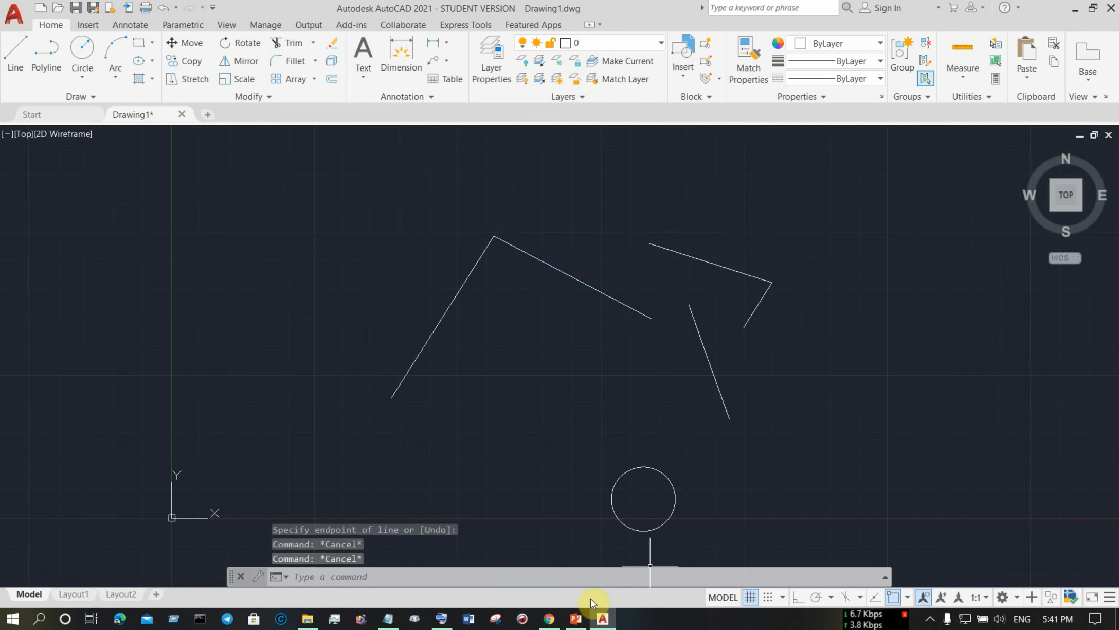
- Switch to the SourceCAD selection-set article in Chrome and examine the section on chain type selection
{"action": "mouse_move", "coordinate": [566, 615]}
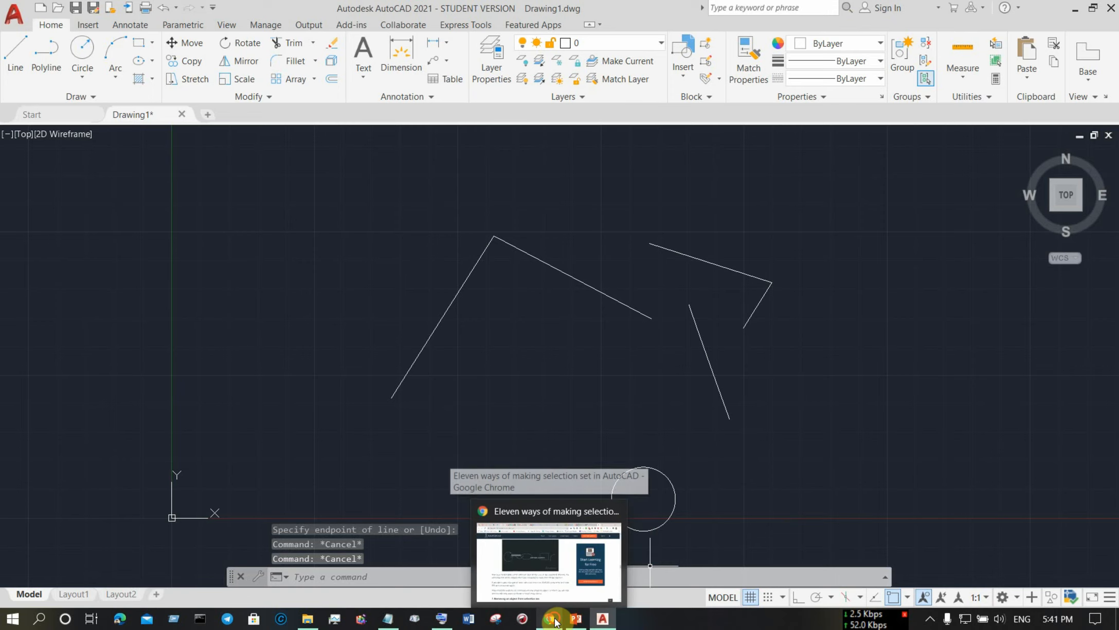
{"action": "left_click", "coordinate": [567, 570]}
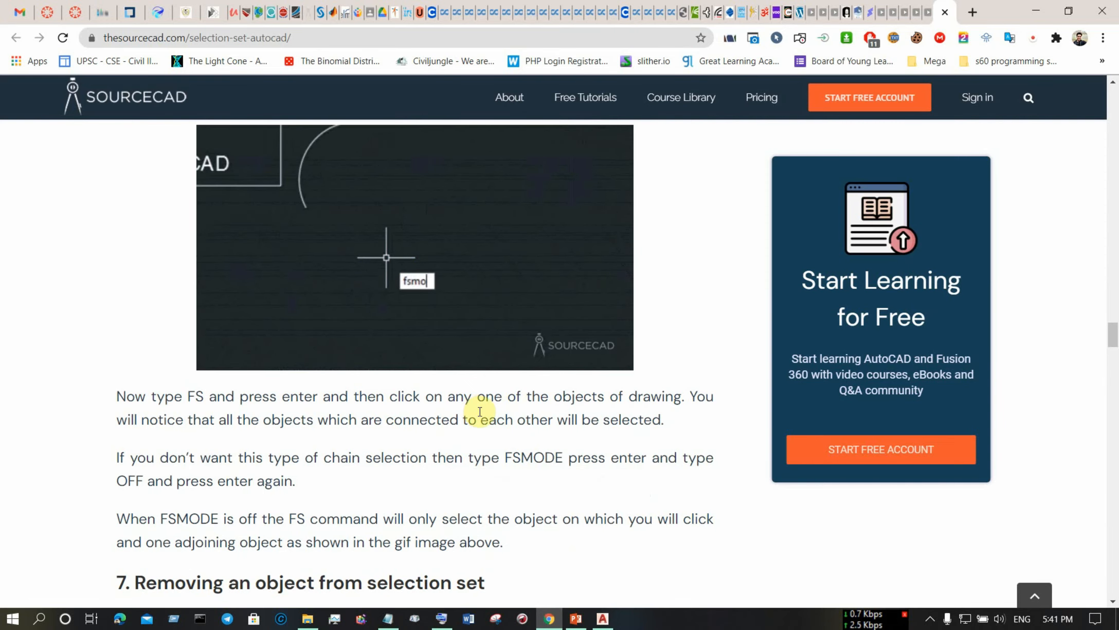
{"action": "scroll", "coordinate": [394, 383], "scroll_direction": "up", "scroll_amount": 4}
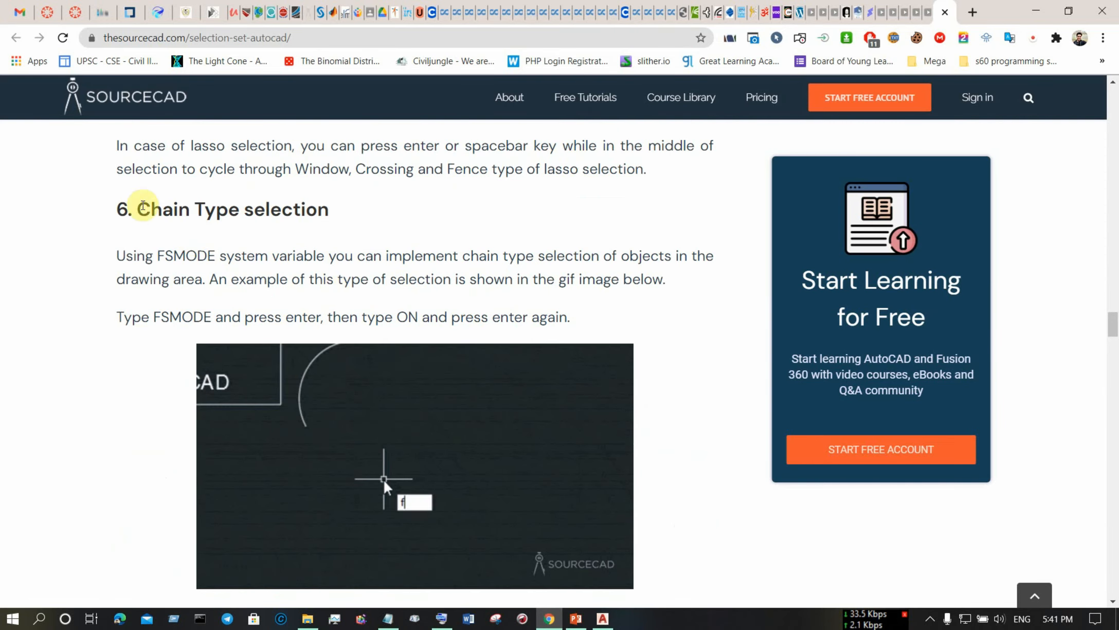
- Examine the article's Lasso Selection section, including window lasso, crossing lasso and how to cycle between the lasso types
{"action": "left_click_drag", "start_coordinate": [131, 210], "coordinate": [340, 219]}
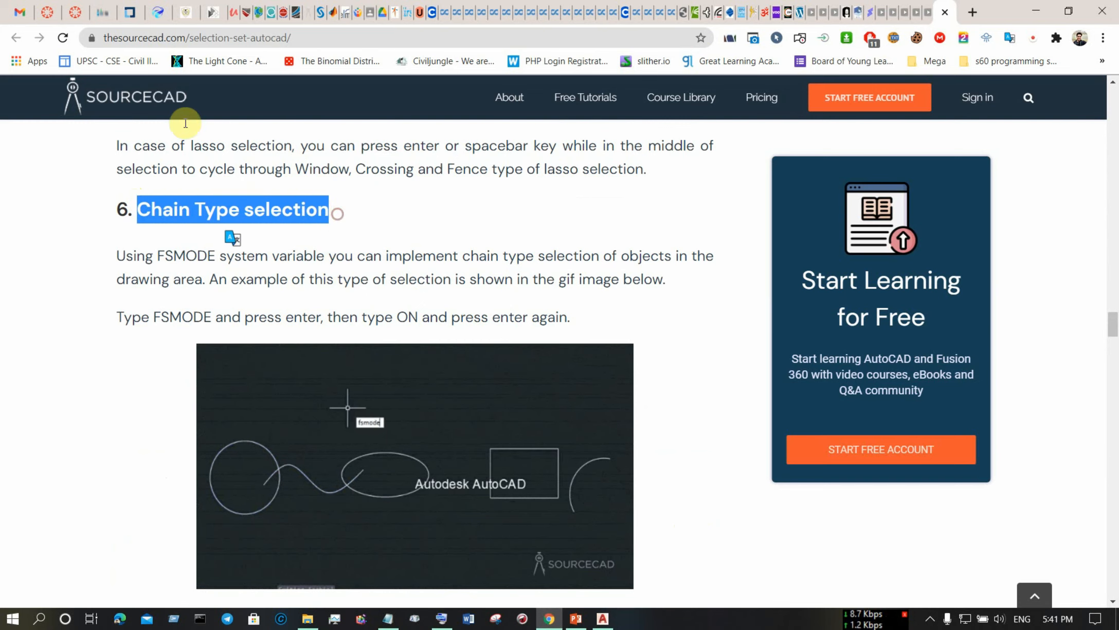
{"action": "scroll", "coordinate": [207, 234], "scroll_direction": "up", "scroll_amount": 4}
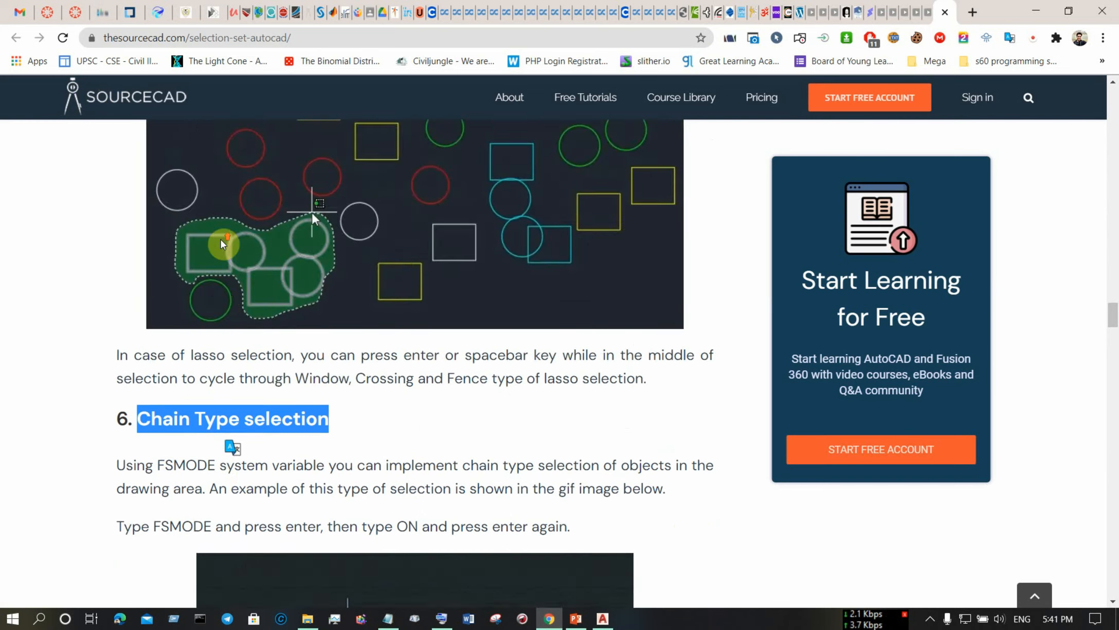
{"action": "scroll", "coordinate": [219, 242], "scroll_direction": "down", "scroll_amount": 8}
{"action": "scroll", "coordinate": [236, 211], "scroll_direction": "up", "scroll_amount": 4}
{"action": "left_click", "coordinate": [236, 211]}
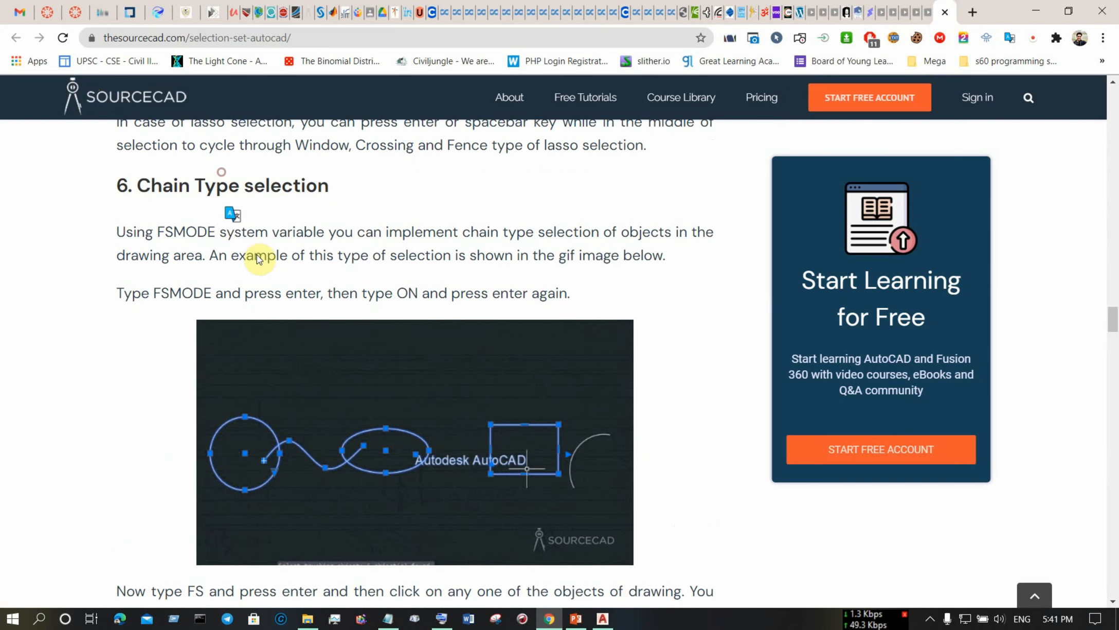
{"action": "scroll", "coordinate": [249, 265], "scroll_direction": "up", "scroll_amount": 8}
{"action": "scroll", "coordinate": [205, 293], "scroll_direction": "down", "scroll_amount": 3}
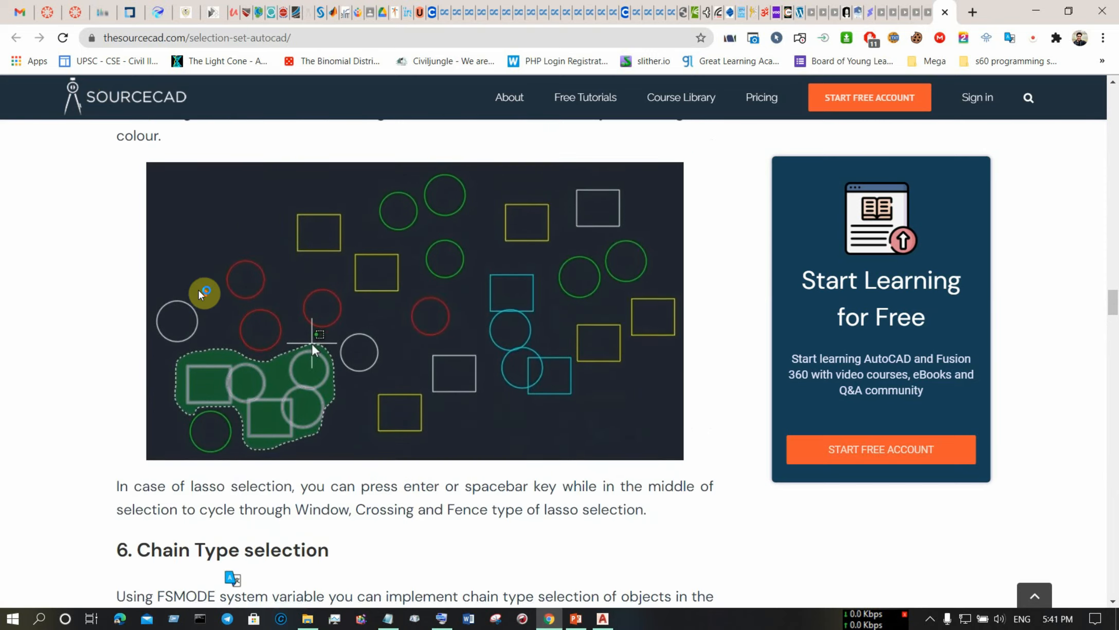
{"action": "scroll", "coordinate": [211, 268], "scroll_direction": "up", "scroll_amount": 3}
{"action": "left_click_drag", "start_coordinate": [153, 167], "coordinate": [263, 214]}
{"action": "left_click", "coordinate": [359, 248]}
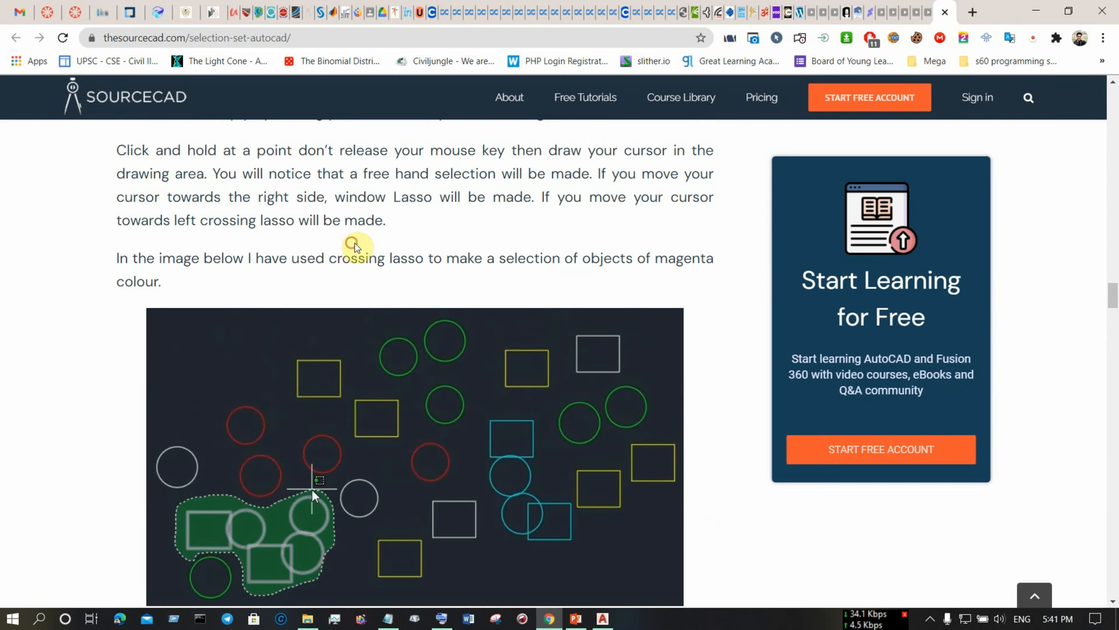
{"action": "left_click_drag", "start_coordinate": [423, 257], "coordinate": [329, 263]}
{"action": "scroll", "coordinate": [192, 270], "scroll_direction": "up", "scroll_amount": 4}
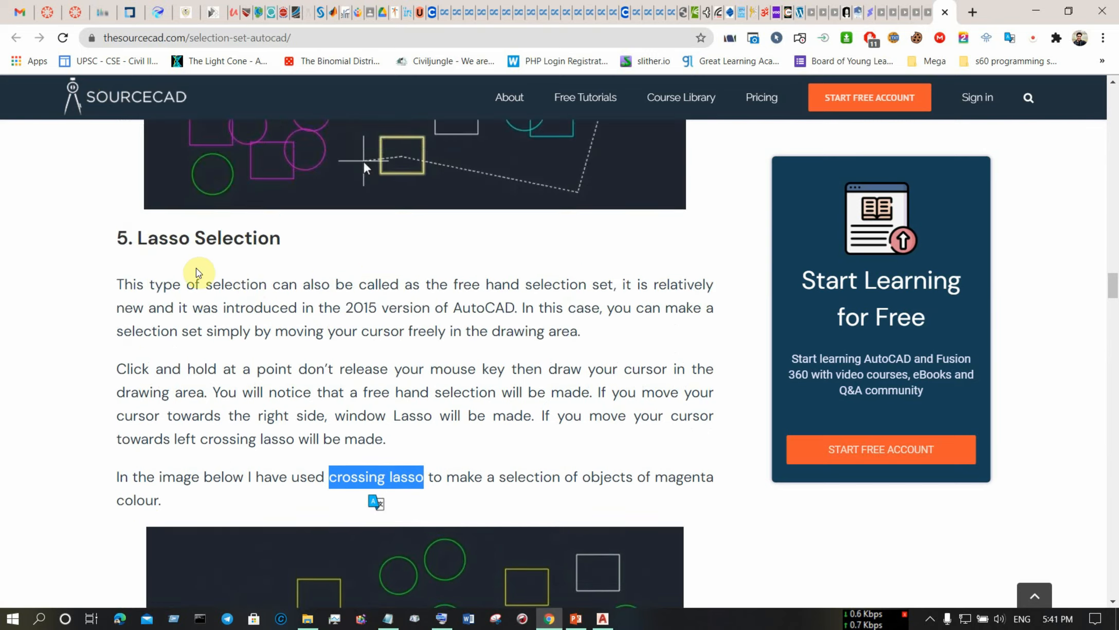
{"action": "scroll", "coordinate": [185, 268], "scroll_direction": "down", "scroll_amount": 5}
{"action": "scroll", "coordinate": [185, 267], "scroll_direction": "up", "scroll_amount": 3}
{"action": "left_click_drag", "start_coordinate": [147, 129], "coordinate": [268, 132]}
{"action": "left_click", "coordinate": [309, 163]}
{"action": "scroll", "coordinate": [362, 282], "scroll_direction": "down", "scroll_amount": 6}
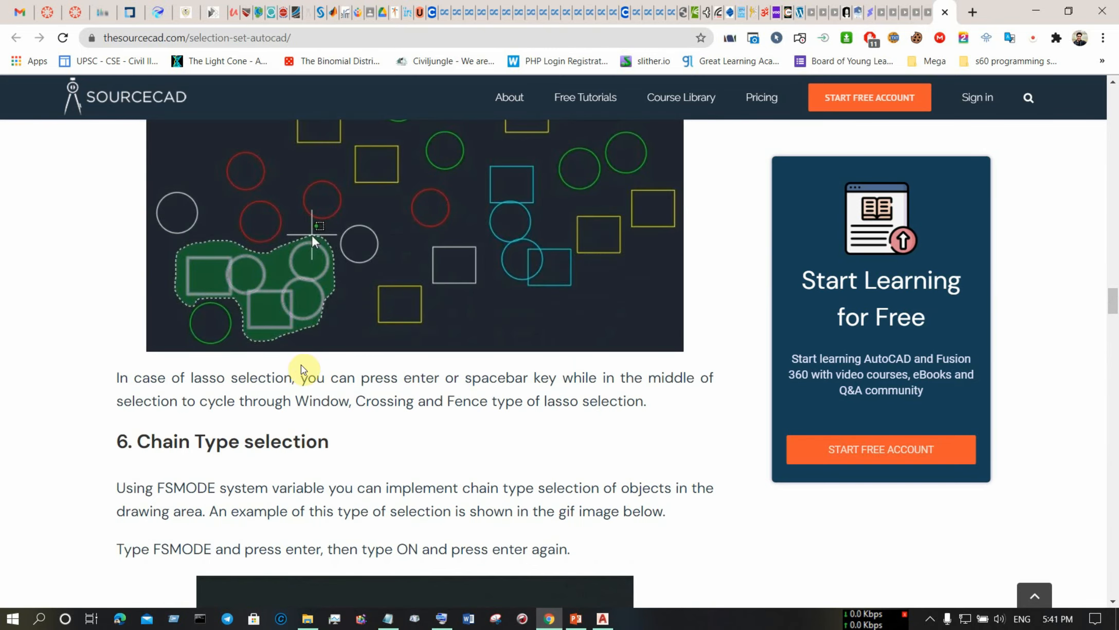
{"action": "left_click_drag", "start_coordinate": [259, 376], "coordinate": [360, 384]}
{"action": "scroll", "coordinate": [379, 378], "scroll_direction": "up", "scroll_amount": 12}
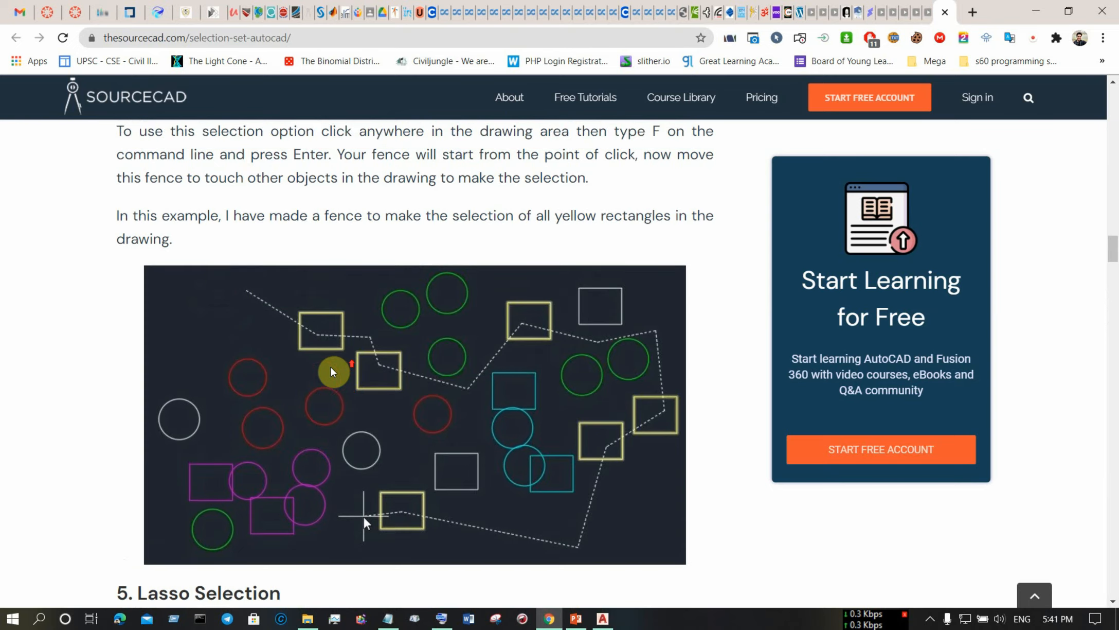
- Review the article's Fence Selection and Window and Crossing Polygon sections with their example images
{"action": "left_click_drag", "start_coordinate": [142, 357], "coordinate": [282, 367]}
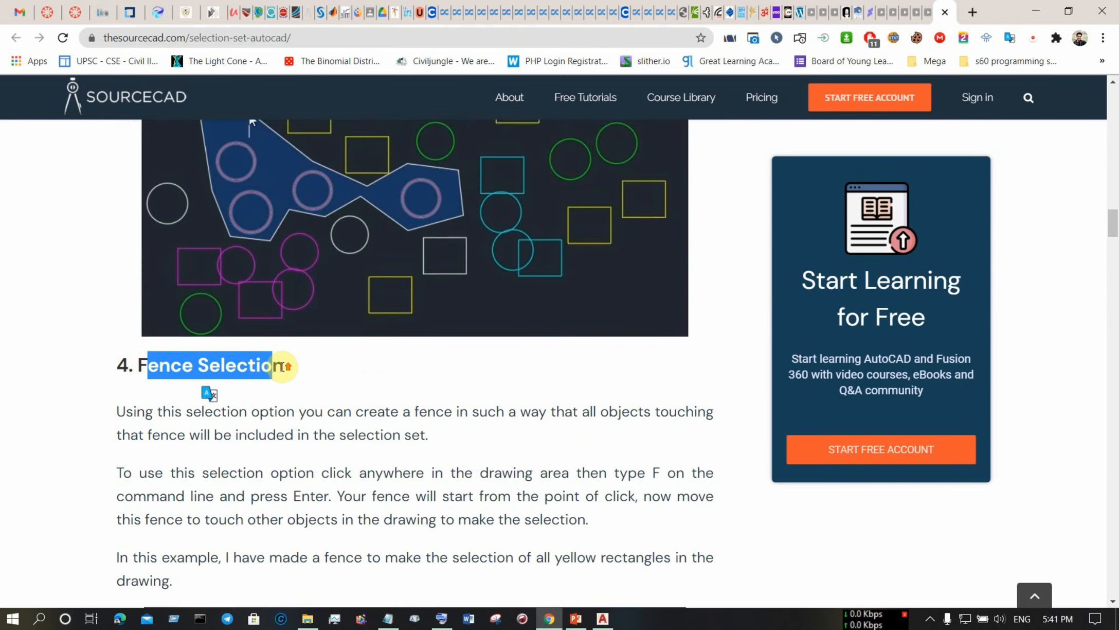
{"action": "scroll", "coordinate": [257, 363], "scroll_direction": "up", "scroll_amount": 3}
{"action": "scroll", "coordinate": [216, 282], "scroll_direction": "down", "scroll_amount": 7}
{"action": "scroll", "coordinate": [258, 284], "scroll_direction": "down", "scroll_amount": 3}
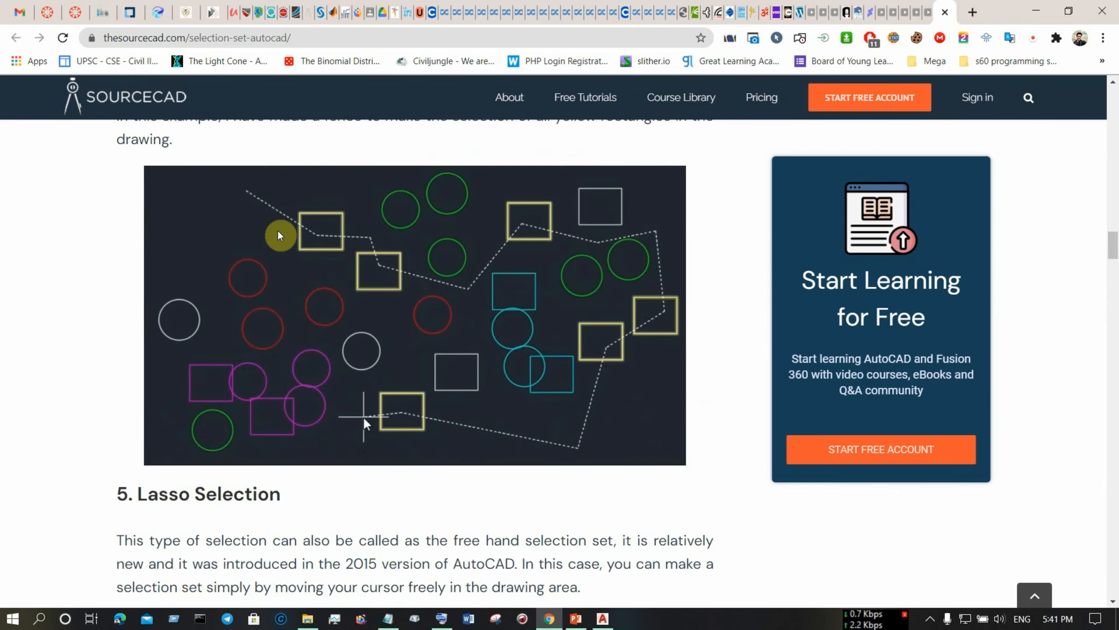
{"action": "scroll", "coordinate": [392, 300], "scroll_direction": "up", "scroll_amount": 13}
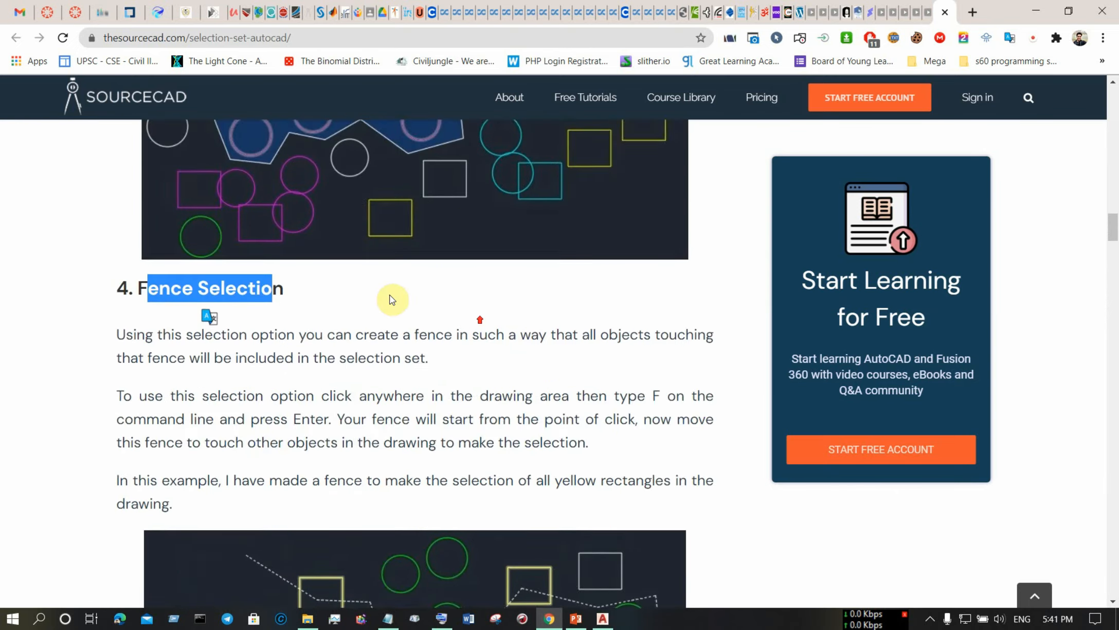
{"action": "scroll", "coordinate": [264, 380], "scroll_direction": "up", "scroll_amount": 5}
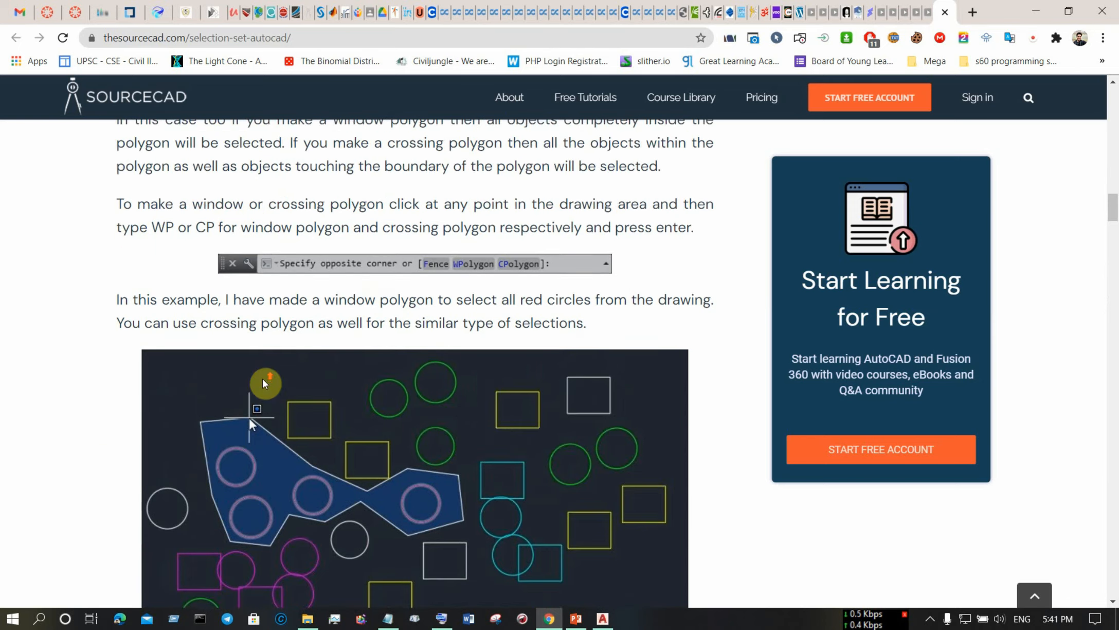
{"action": "left_click_drag", "start_coordinate": [132, 213], "coordinate": [375, 259]}
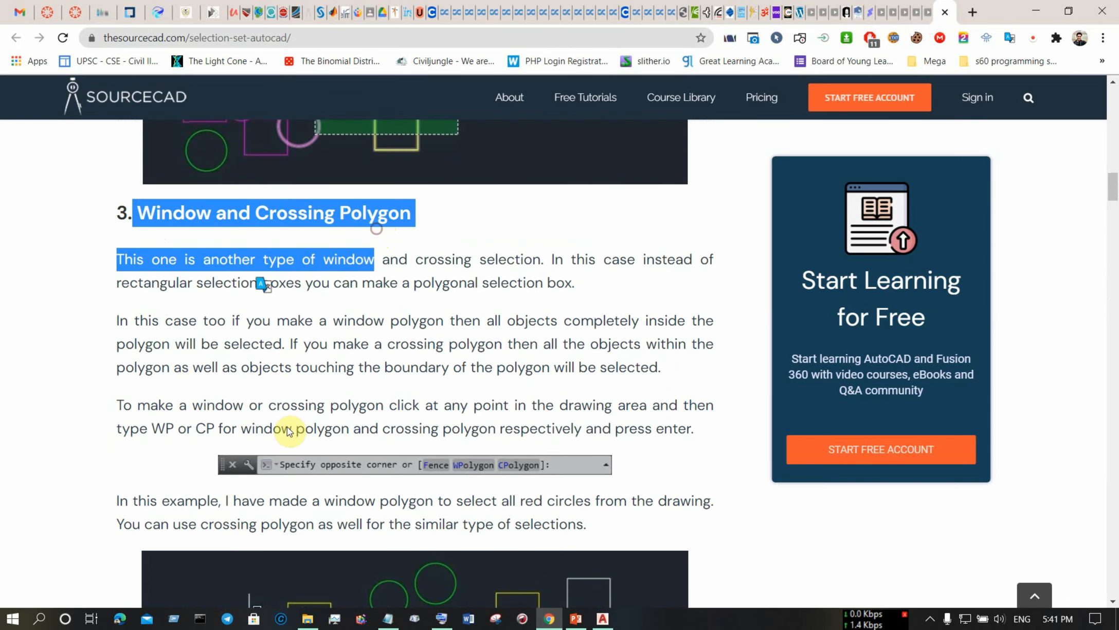
{"action": "scroll", "coordinate": [290, 463], "scroll_direction": "down", "scroll_amount": 6}
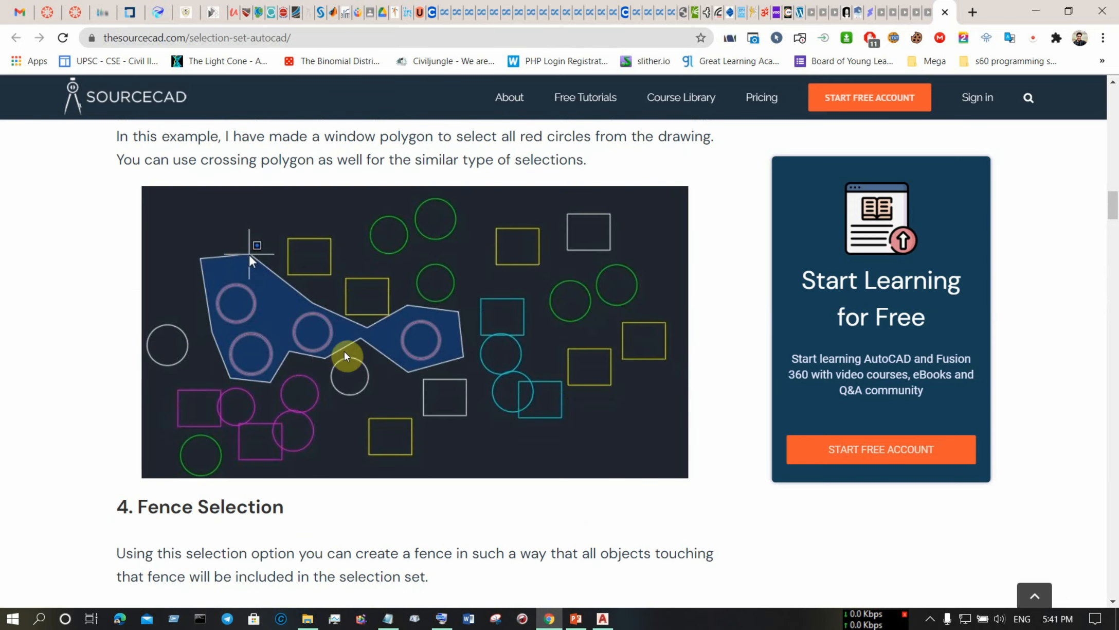
{"action": "scroll", "coordinate": [395, 364], "scroll_direction": "up", "scroll_amount": 5}
{"action": "scroll", "coordinate": [395, 364], "scroll_direction": "up", "scroll_amount": 8}
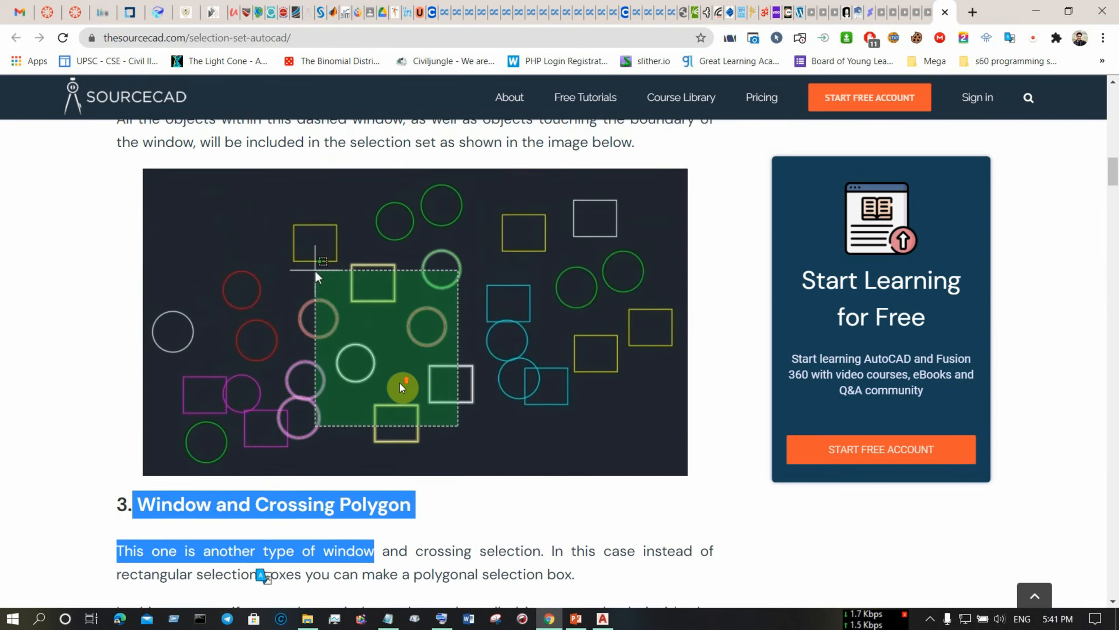
- Review the article's Crossing window and Window selection sections with their example images
{"action": "scroll", "coordinate": [408, 392], "scroll_direction": "up", "scroll_amount": 3}
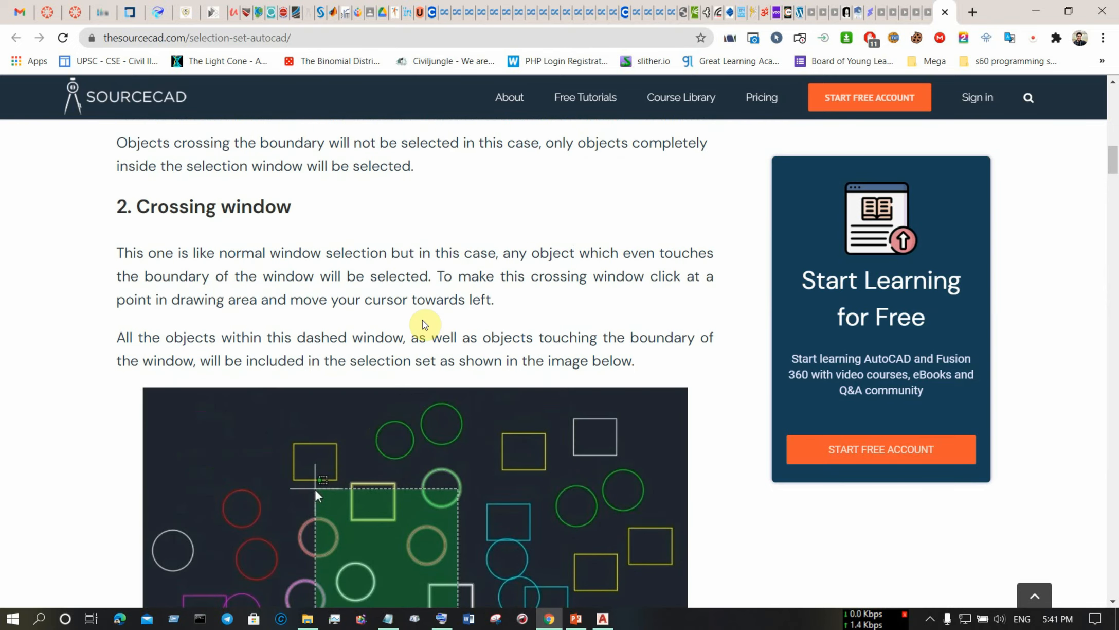
{"action": "scroll", "coordinate": [319, 411], "scroll_direction": "down", "scroll_amount": 4}
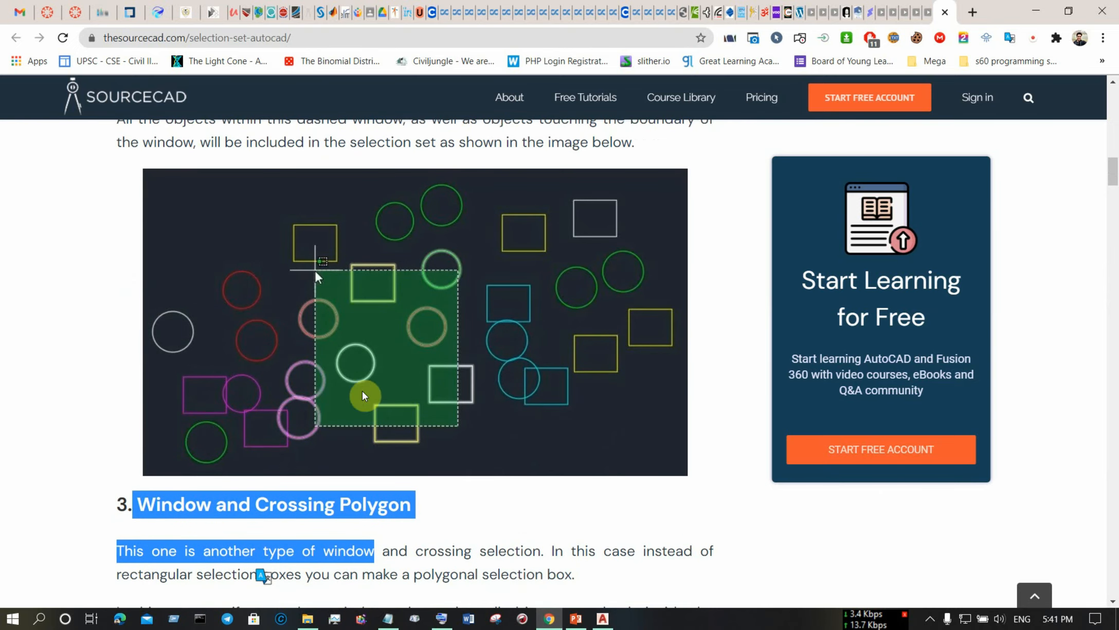
{"action": "left_click", "coordinate": [509, 155]}
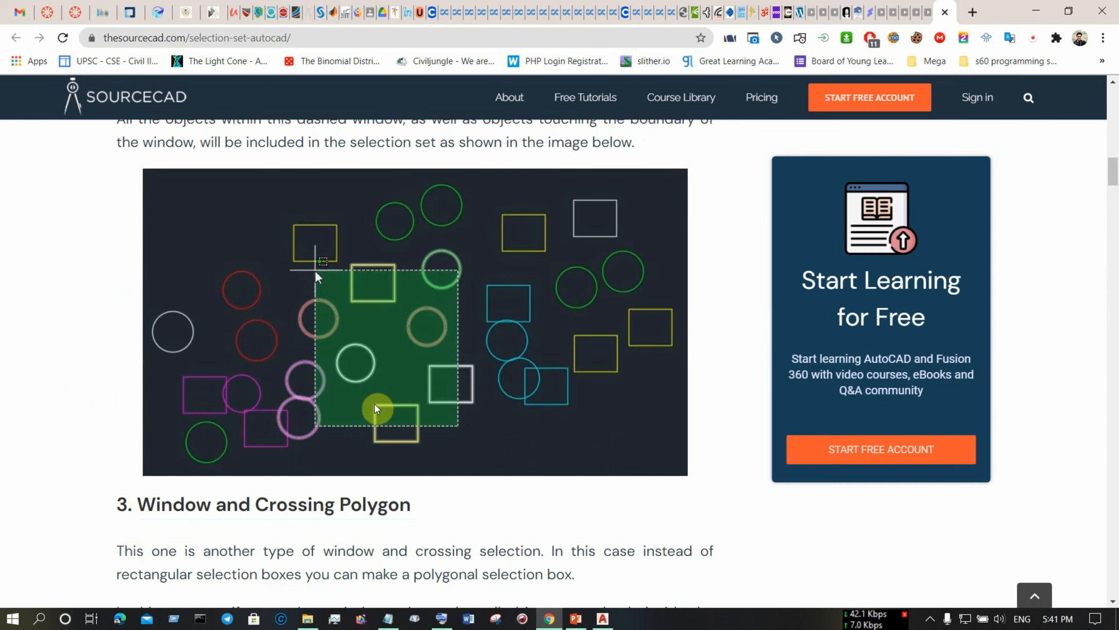
{"action": "scroll", "coordinate": [432, 401], "scroll_direction": "up", "scroll_amount": 9}
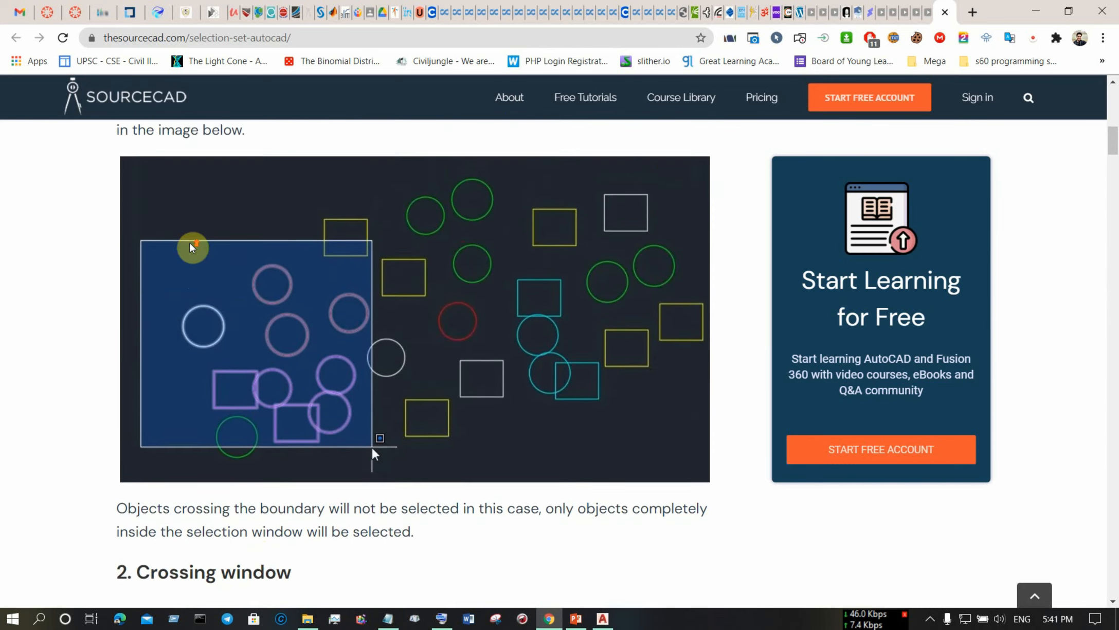
{"action": "scroll", "coordinate": [193, 247], "scroll_direction": "up", "scroll_amount": 6}
{"action": "left_click_drag", "start_coordinate": [150, 257], "coordinate": [327, 305]}
{"action": "left_click", "coordinate": [328, 305]}
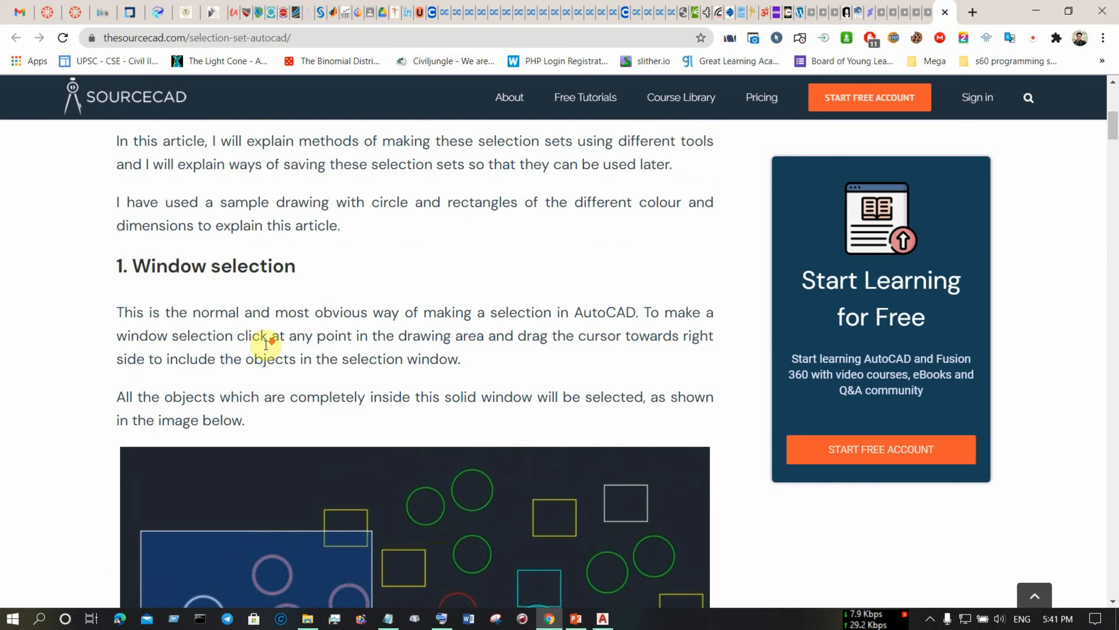
{"action": "scroll", "coordinate": [329, 309], "scroll_direction": "down", "scroll_amount": 6}
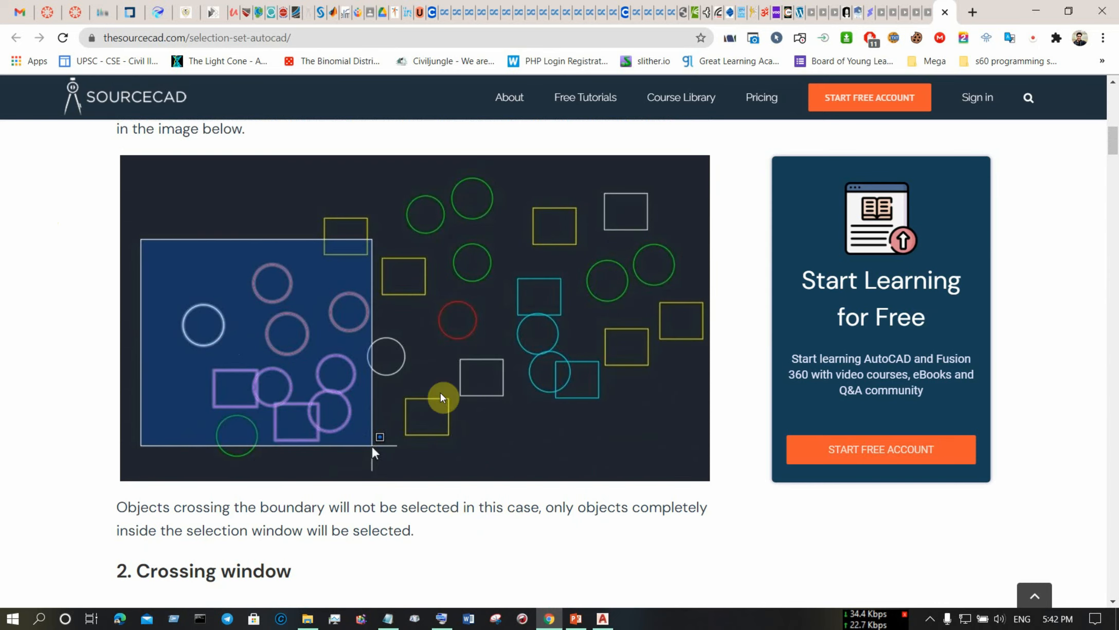
- Return to the Chain Type selection section and read how to enable it with the FSMODE system variable and the ON option
{"action": "scroll", "coordinate": [290, 428], "scroll_direction": "down", "scroll_amount": 10}
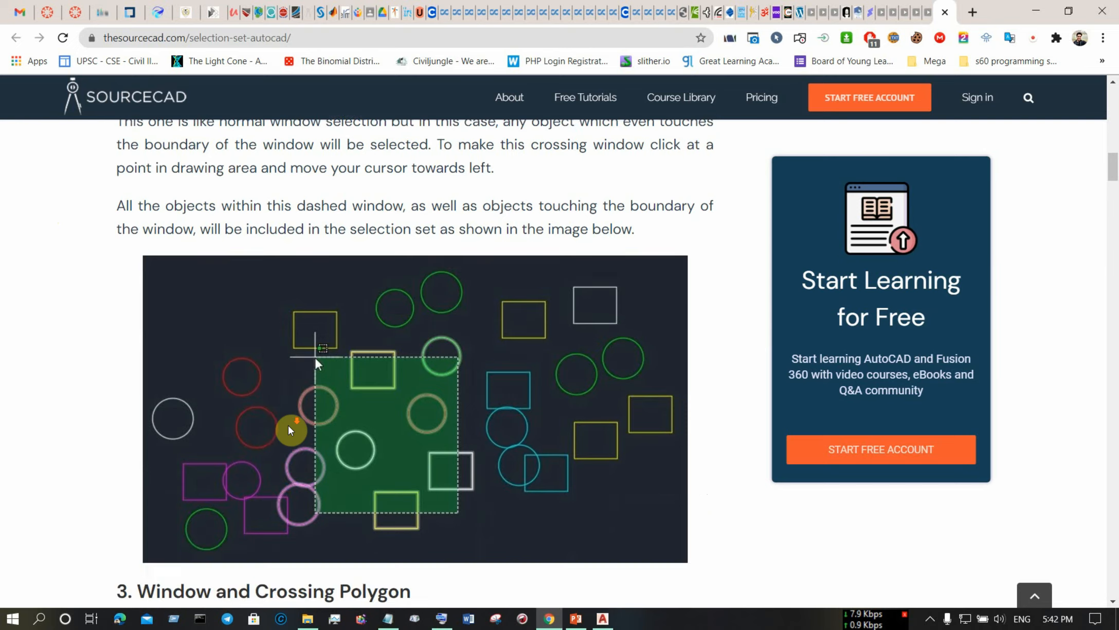
{"action": "scroll", "coordinate": [290, 430], "scroll_direction": "down", "scroll_amount": 20}
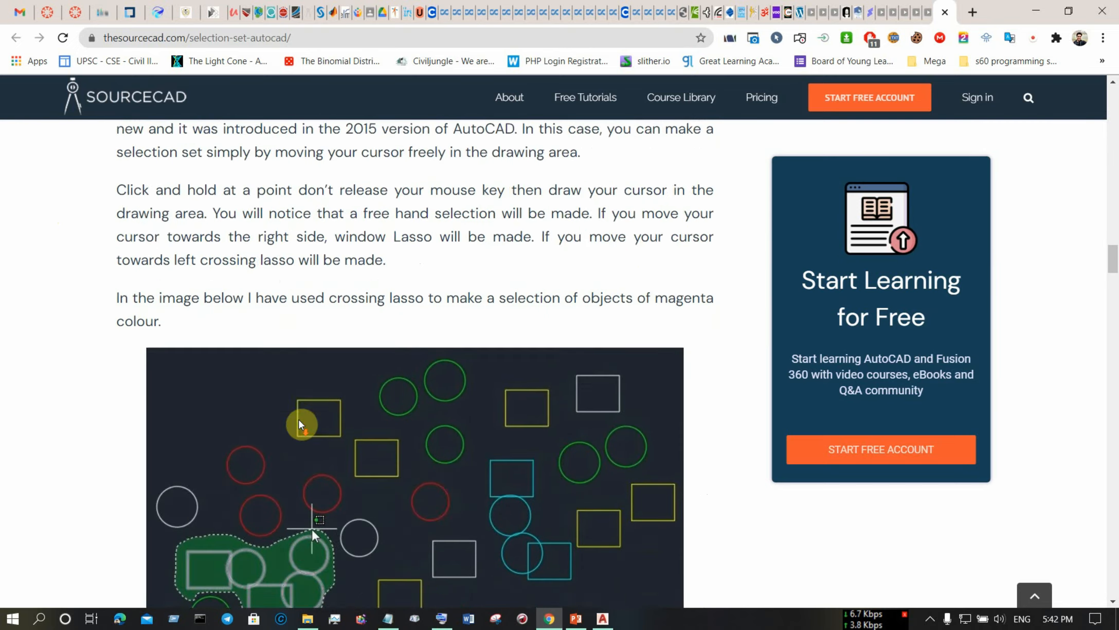
{"action": "scroll", "coordinate": [300, 422], "scroll_direction": "down", "scroll_amount": 16}
{"action": "scroll", "coordinate": [319, 425], "scroll_direction": "up", "scroll_amount": 6}
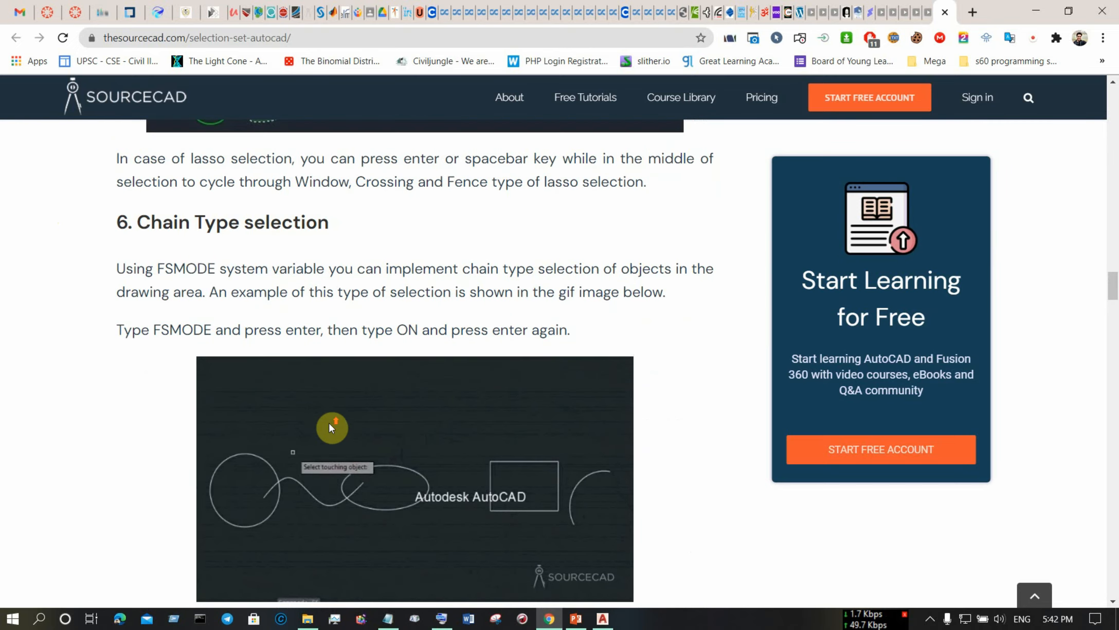
{"action": "left_click_drag", "start_coordinate": [142, 222], "coordinate": [353, 224]}
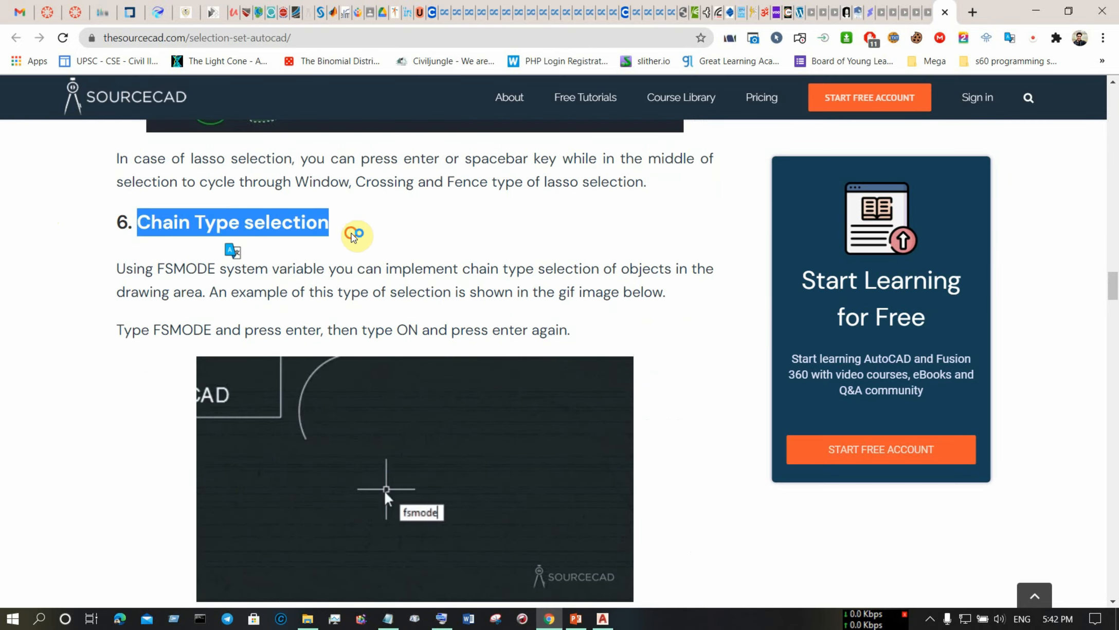
{"action": "left_click", "coordinate": [352, 234]}
{"action": "left_click_drag", "start_coordinate": [572, 332], "coordinate": [233, 267]}
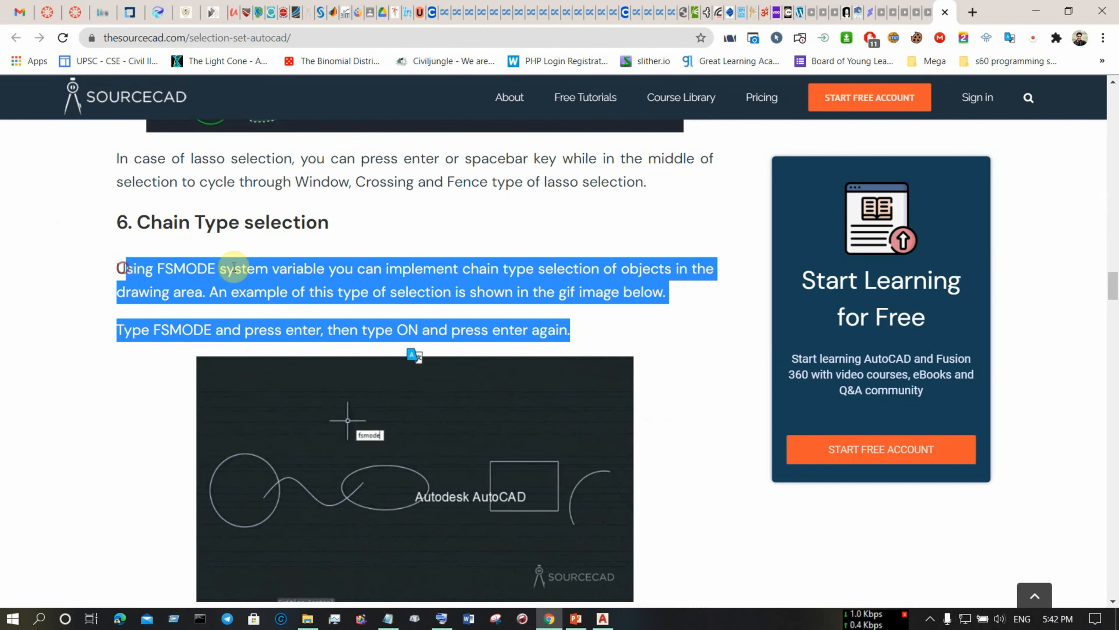
{"action": "scroll", "coordinate": [233, 267], "scroll_direction": "up", "scroll_amount": 10}
{"action": "scroll", "coordinate": [222, 288], "scroll_direction": "down", "scroll_amount": 2}
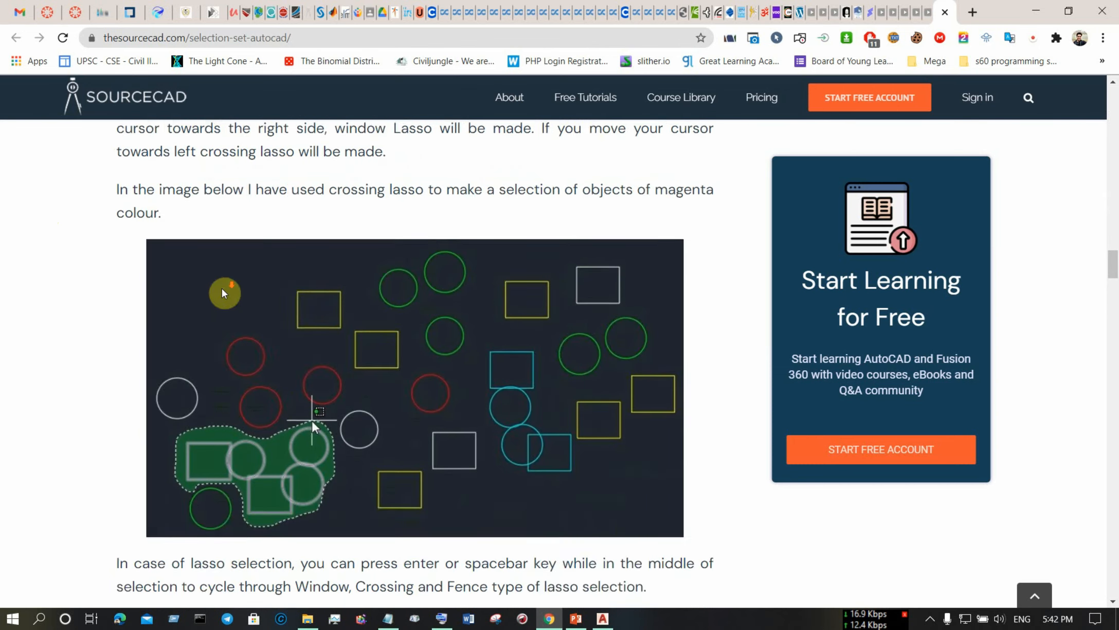
{"action": "scroll", "coordinate": [222, 289], "scroll_direction": "down", "scroll_amount": 4}
{"action": "left_click_drag", "start_coordinate": [133, 368], "coordinate": [320, 415]}
{"action": "left_click", "coordinate": [375, 430]}
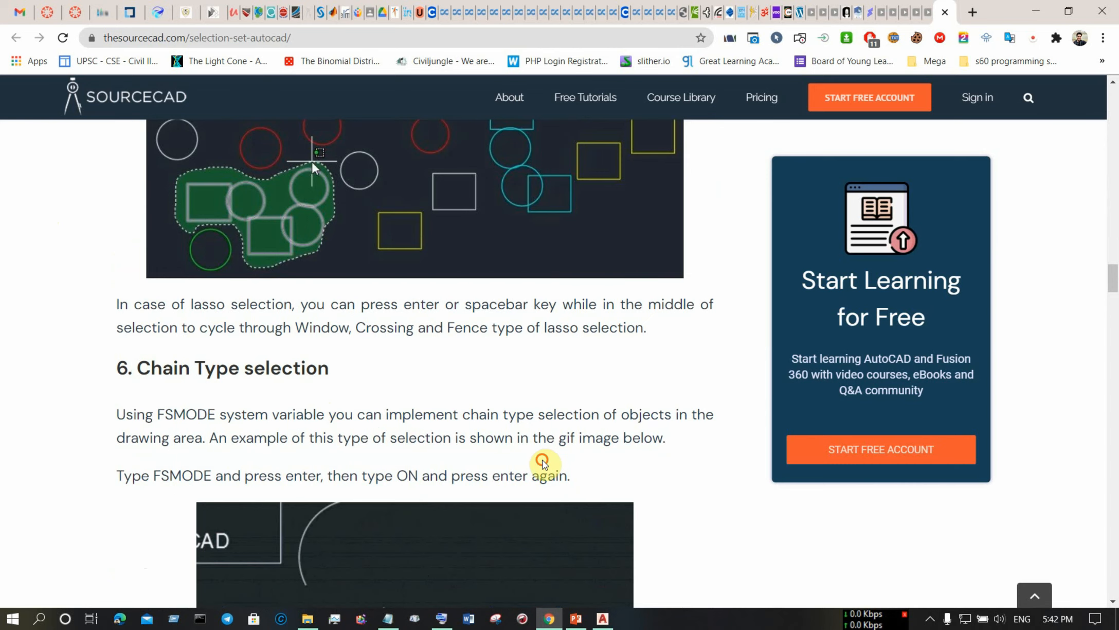
{"action": "left_click_drag", "start_coordinate": [542, 460], "coordinate": [515, 458]}
{"action": "scroll", "coordinate": [427, 454], "scroll_direction": "down", "scroll_amount": 4}
{"action": "scroll", "coordinate": [347, 389], "scroll_direction": "up", "scroll_amount": 1}
{"action": "left_click", "coordinate": [387, 266]}
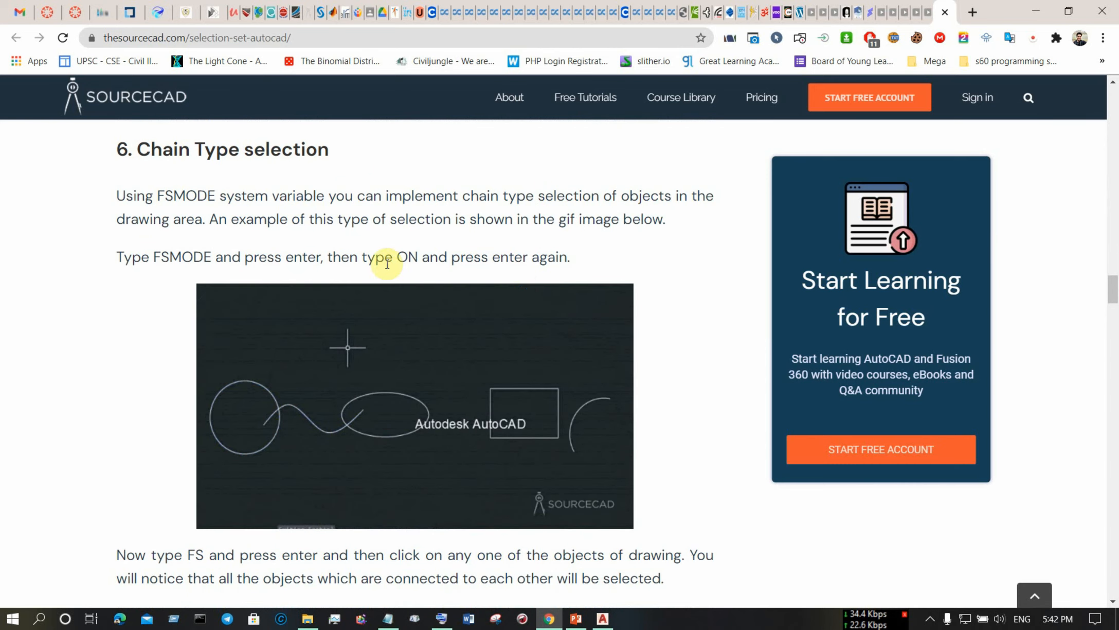
{"action": "left_click_drag", "start_coordinate": [571, 256], "coordinate": [163, 252]}
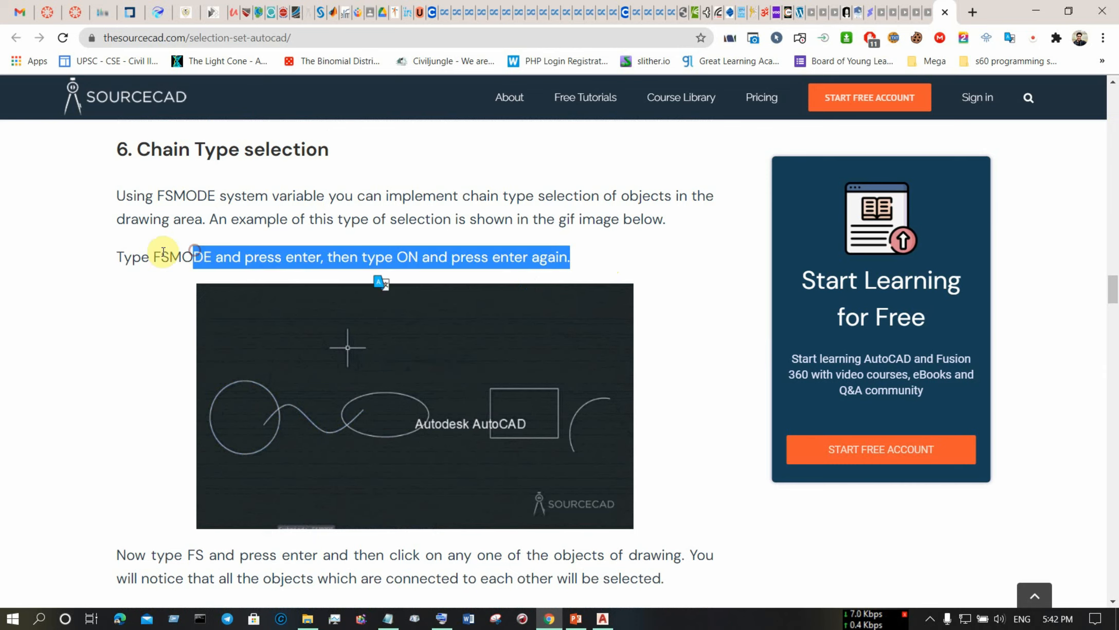
{"action": "double_click", "coordinate": [157, 256]}
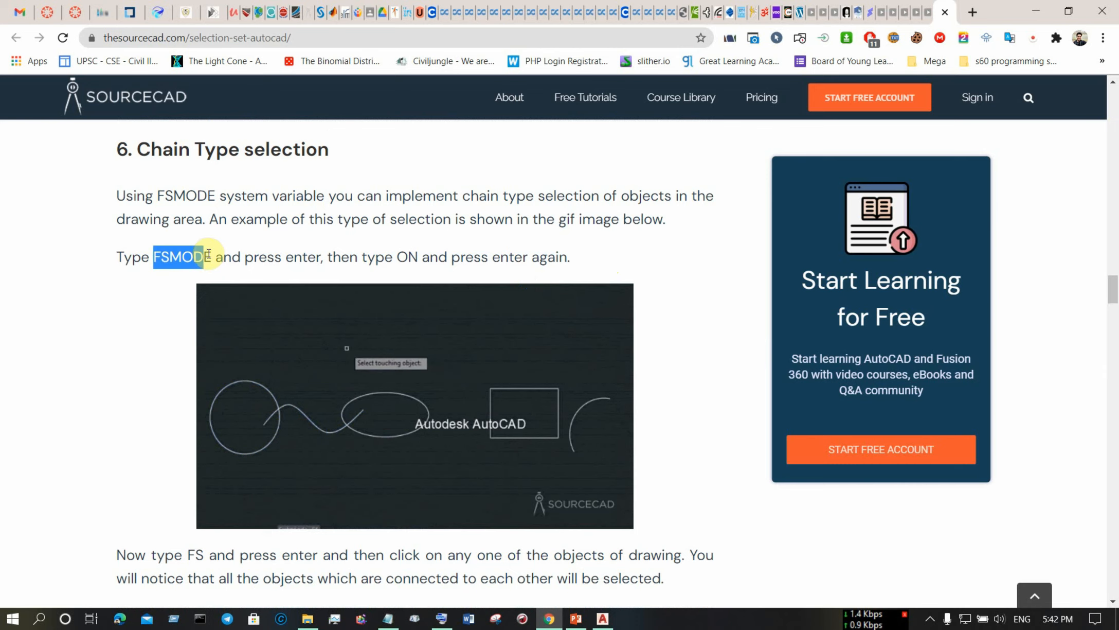
{"action": "left_click", "coordinate": [406, 258]}
{"action": "left_click_drag", "start_coordinate": [408, 261], "coordinate": [418, 261]}
{"action": "left_click", "coordinate": [437, 260]}
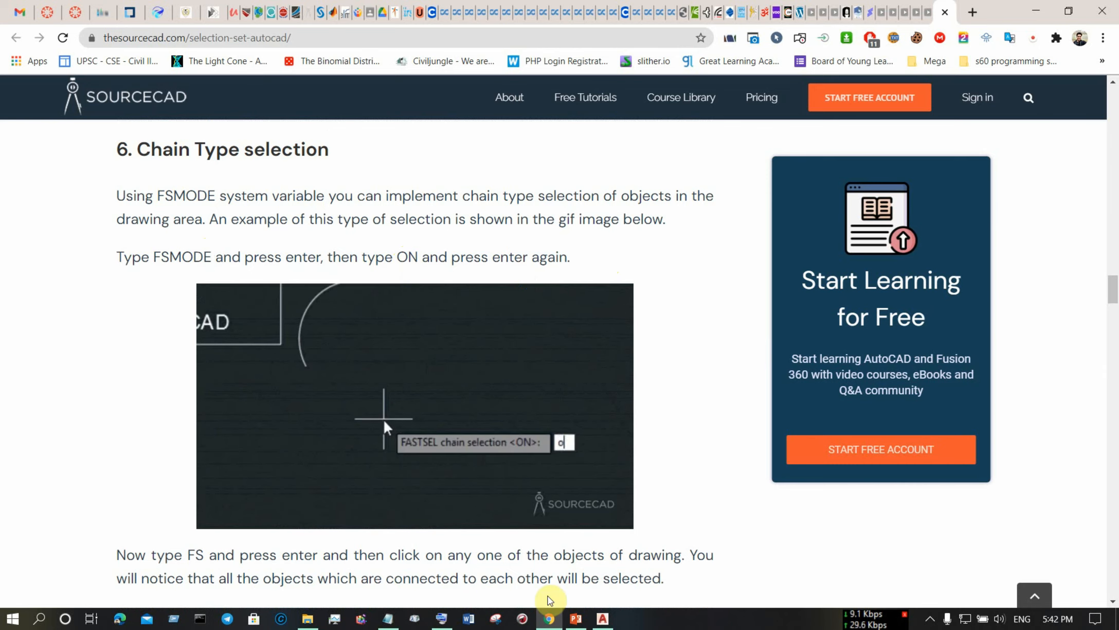
- Switch to AutoCAD and turn chain selection on by setting the FSMODE system variable to ON
{"action": "left_click", "coordinate": [599, 620]}
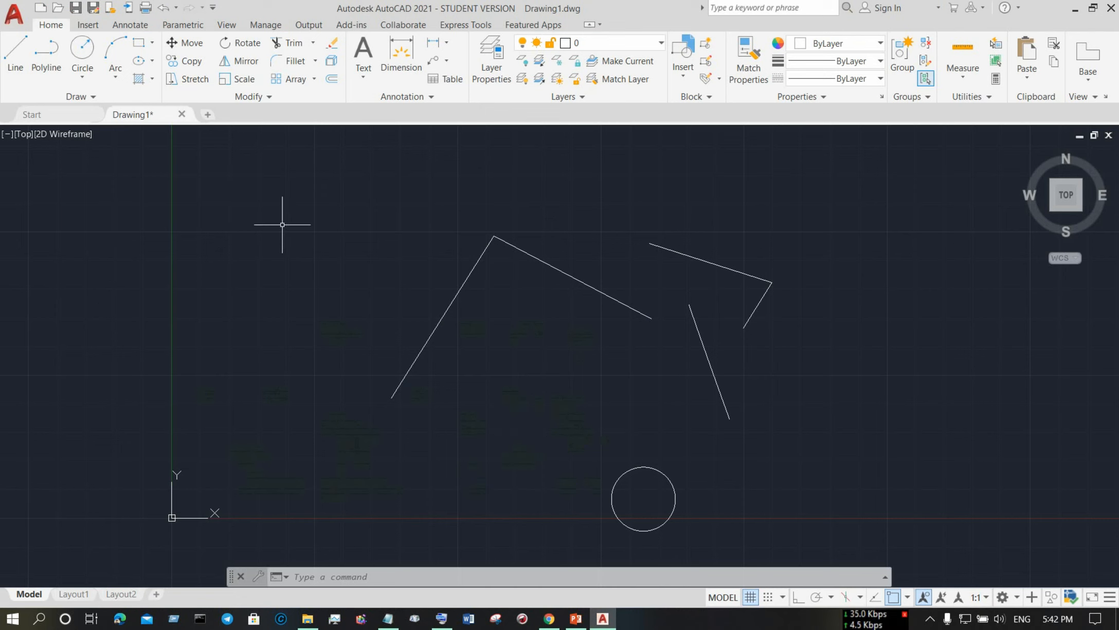
{"action": "type", "text": "fsmod"}
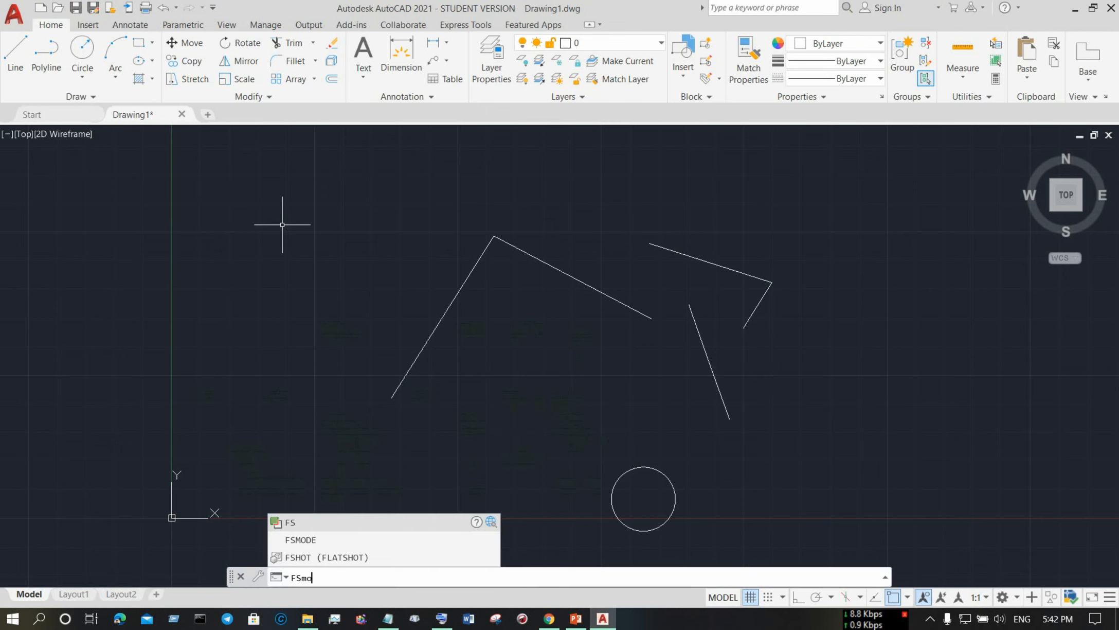
{"action": "type", "text": "e"}
{"action": "key", "text": "Return"}
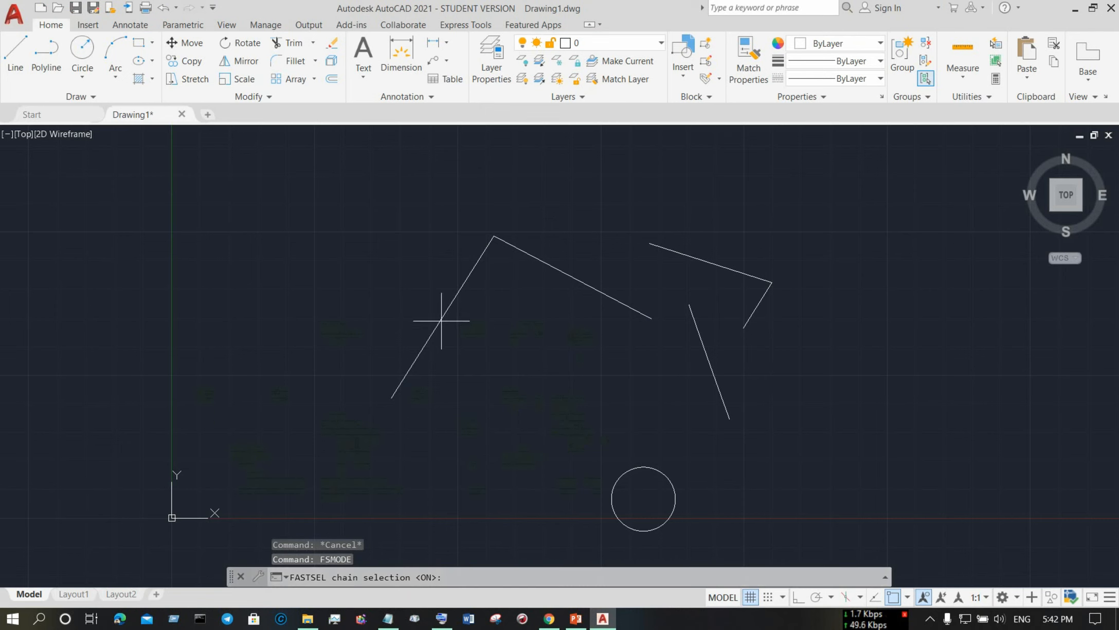
{"action": "type", "text": "on"}
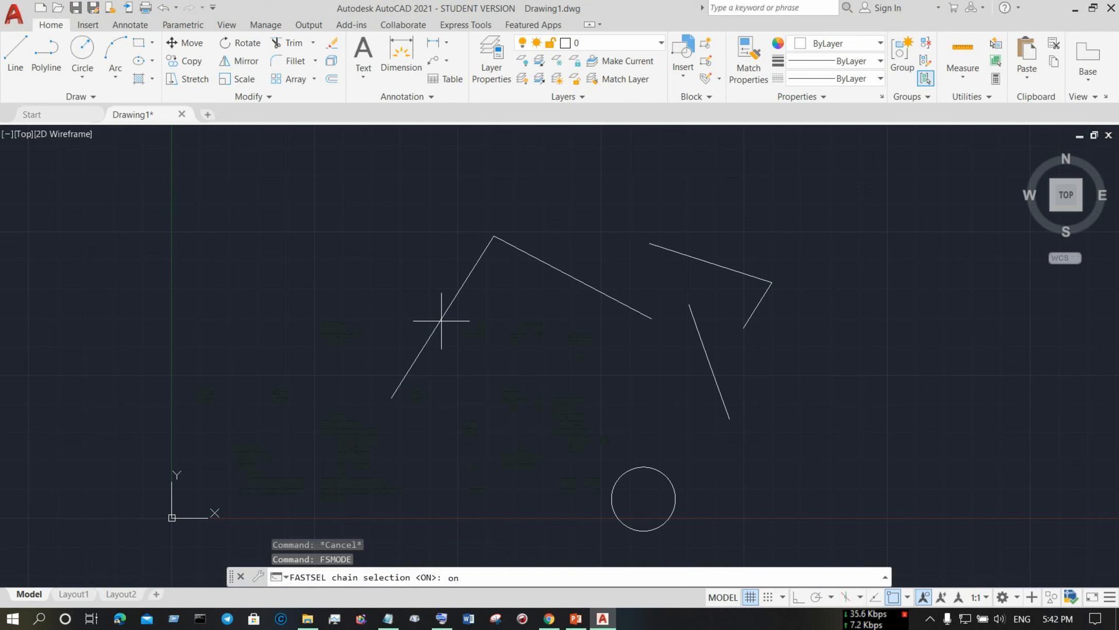
{"action": "key", "text": "Return"}
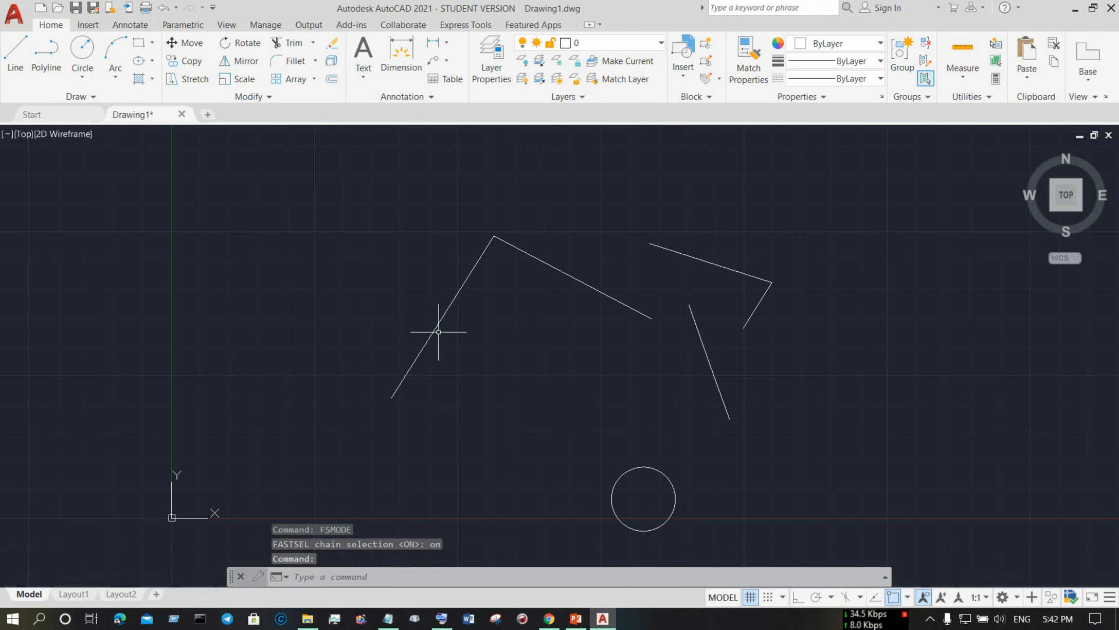
- Try window and crossing lasso selections across the lines, and clear the selection
{"action": "mouse_move", "coordinate": [337, 240]}
{"action": "left_mouse_down"}
{"action": "mouse_move", "coordinate": [442, 288]}
{"action": "mouse_move", "coordinate": [864, 372]}
{"action": "mouse_move", "coordinate": [873, 351]}
{"action": "left_mouse_up"}
{"action": "mouse_move", "coordinate": [848, 231]}
{"action": "left_mouse_down"}
{"action": "mouse_move", "coordinate": [795, 329]}
{"action": "mouse_move", "coordinate": [294, 350]}
{"action": "mouse_move", "coordinate": [309, 355]}
{"action": "left_mouse_up"}
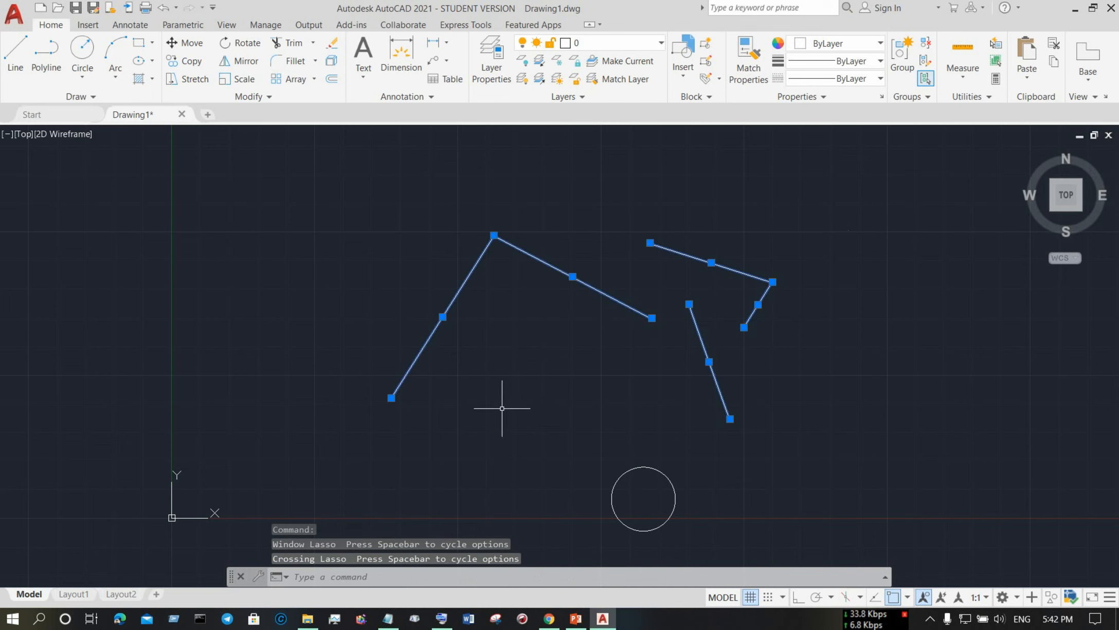
{"action": "left_click", "coordinate": [486, 389]}
{"action": "key", "text": "Escape"}
{"action": "key", "text": "Escape"}
{"action": "key", "text": "Escape"}
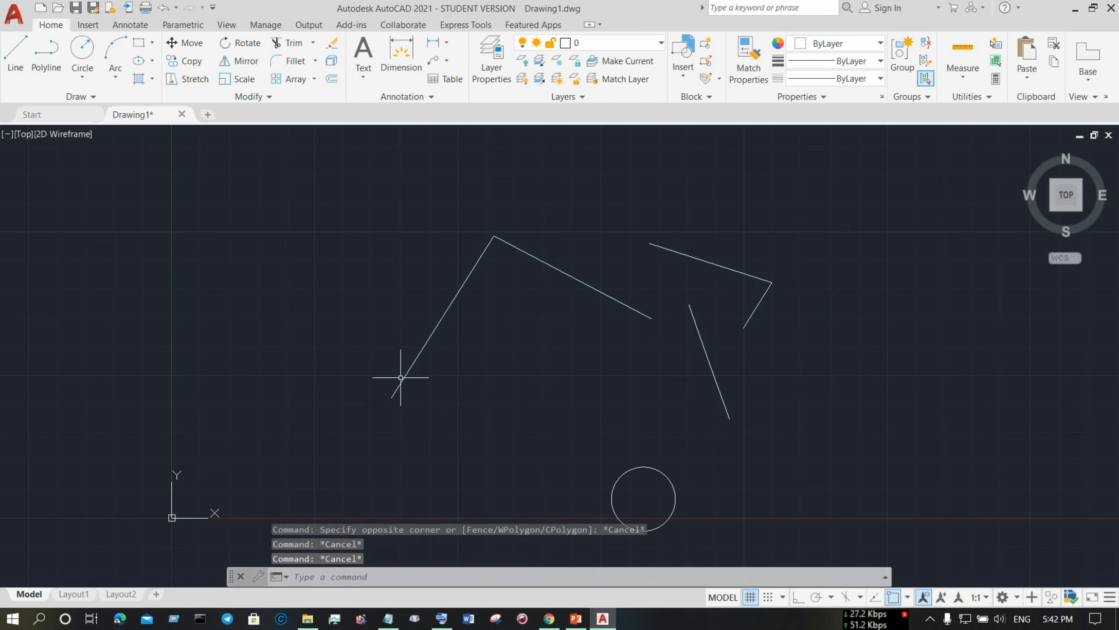
- Run FSMODE again and accept ON for chain selection
{"action": "left_click", "coordinate": [501, 579]}
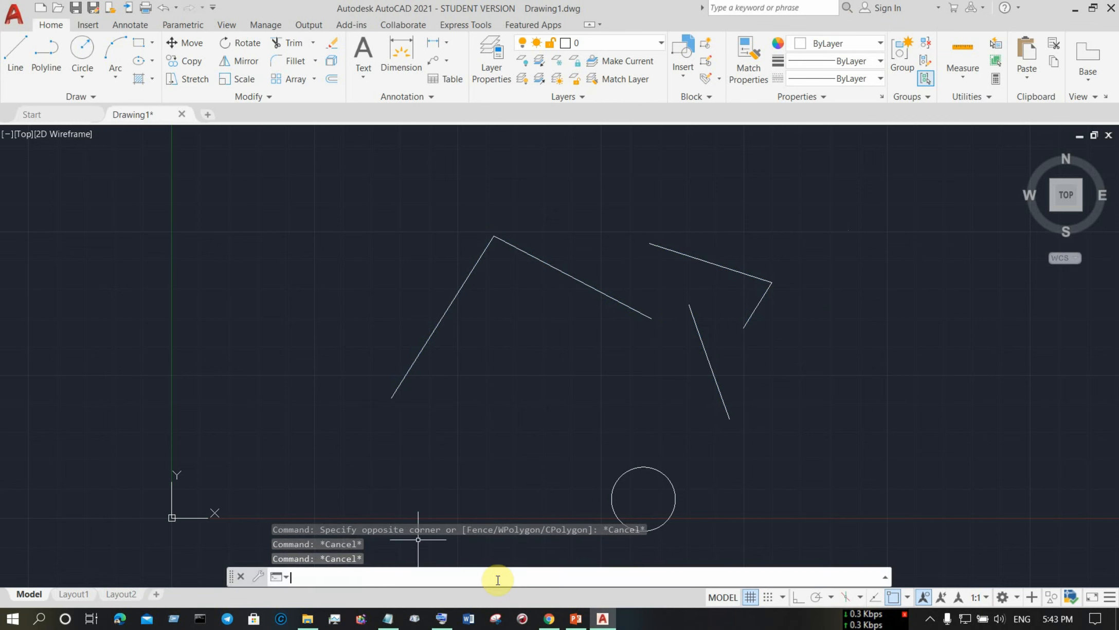
{"action": "type", "text": "fSMOde"}
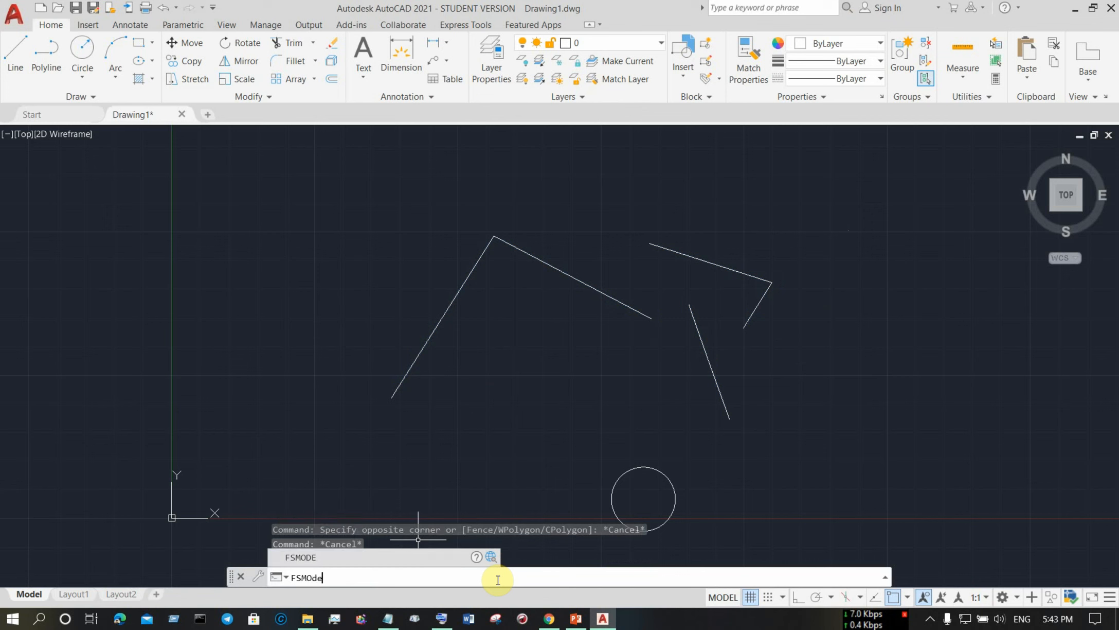
{"action": "key", "text": "Return"}
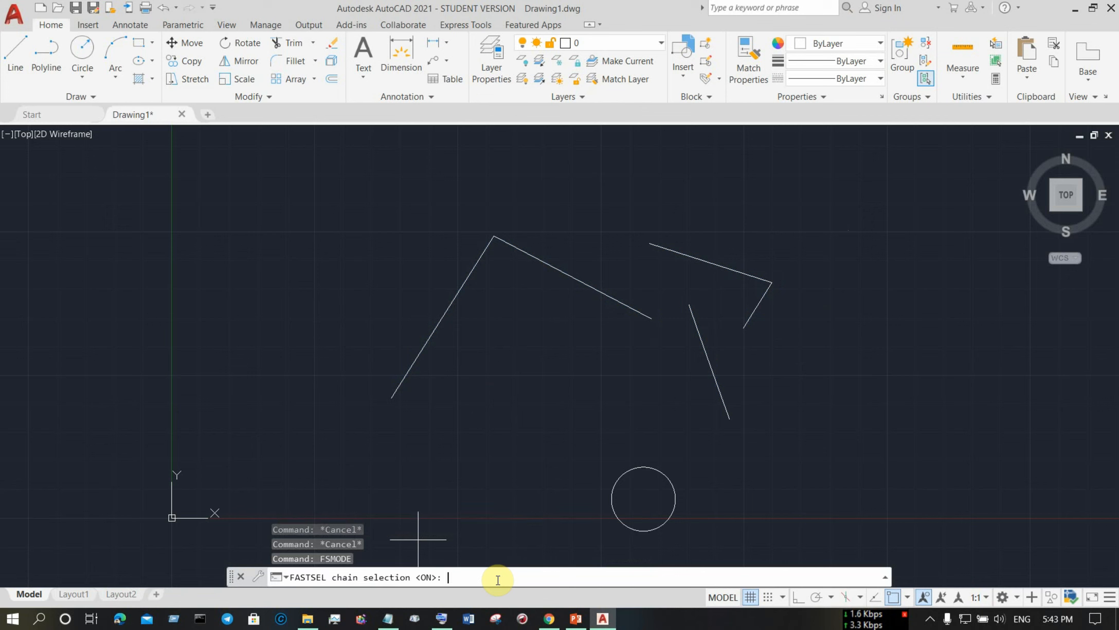
{"action": "key", "text": "Return"}
{"action": "key", "text": "Return"}
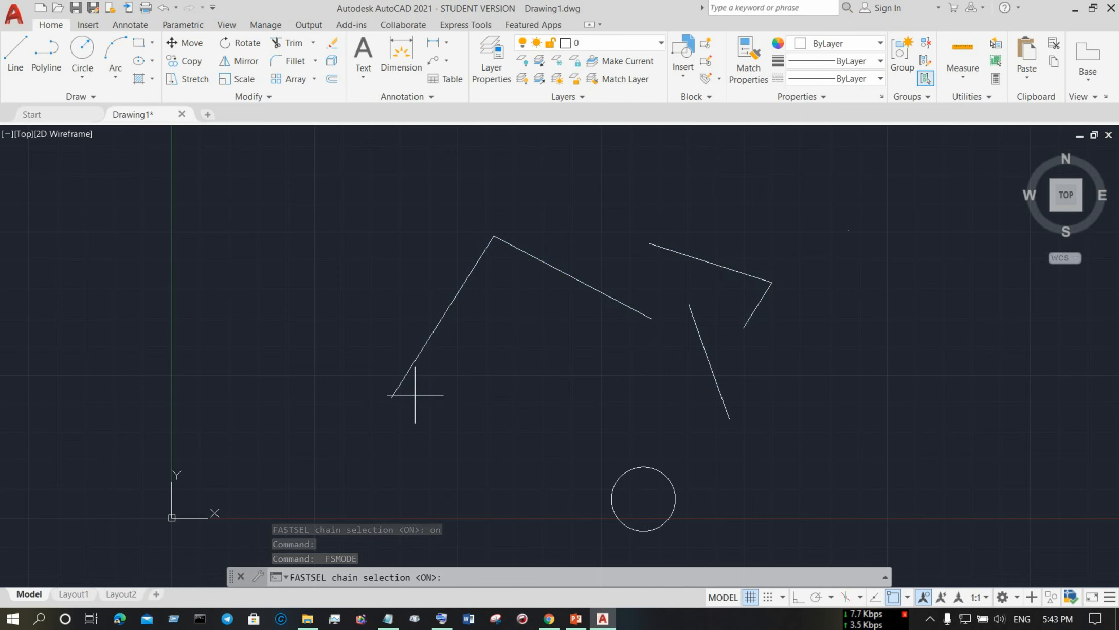
{"action": "key", "text": "Return"}
- Test chain selection by picking the lines of both angled pairs and the separate slanted line, and clear the selection
{"action": "scroll", "coordinate": [411, 381], "scroll_direction": "up", "scroll_amount": 2}
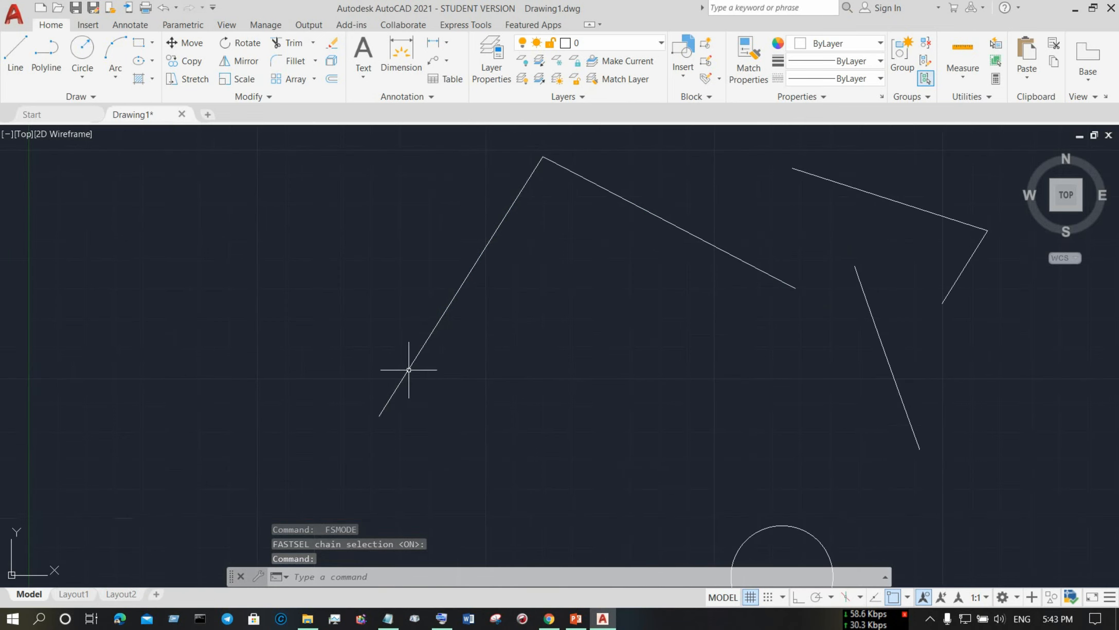
{"action": "left_click", "coordinate": [413, 361]}
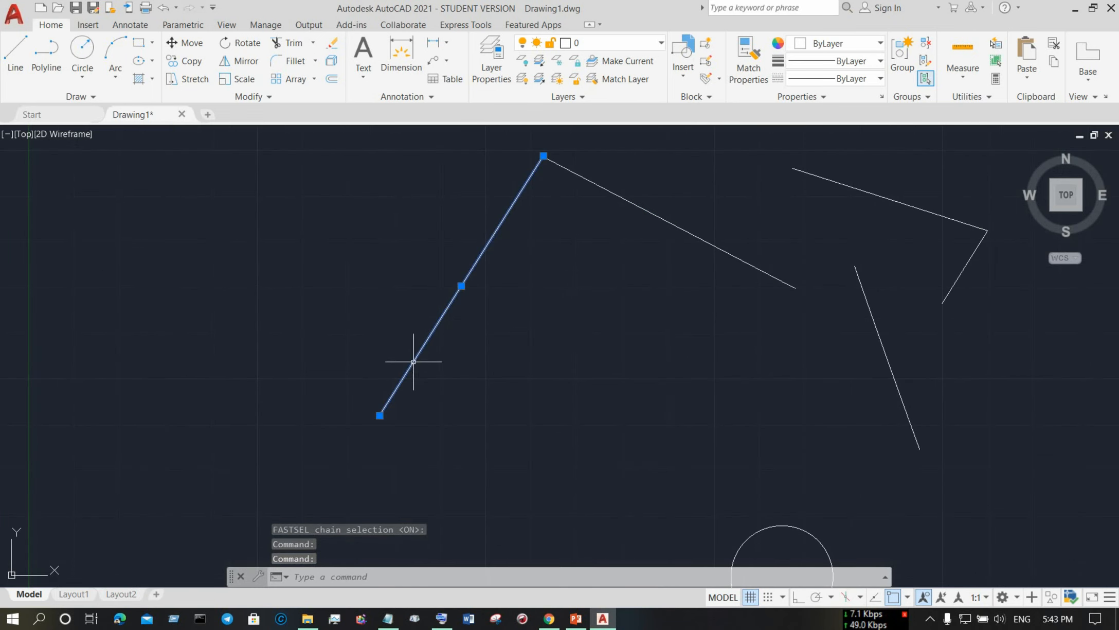
{"action": "left_click", "coordinate": [748, 265]}
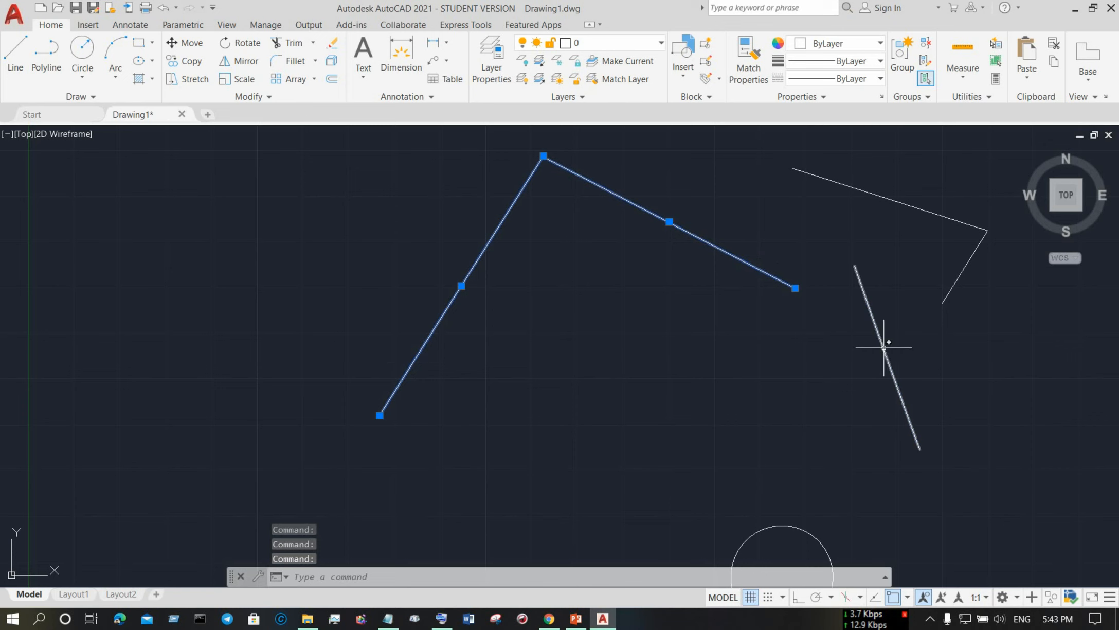
{"action": "left_click", "coordinate": [962, 273]}
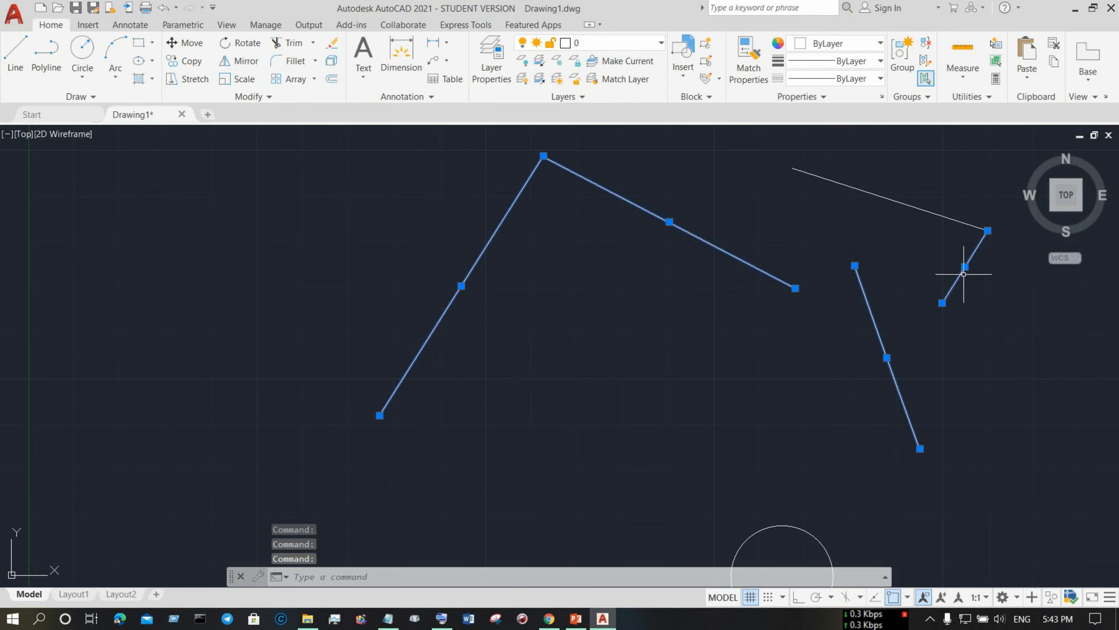
{"action": "left_click", "coordinate": [938, 218]}
{"action": "scroll", "coordinate": [776, 257], "scroll_direction": "down", "scroll_amount": 4}
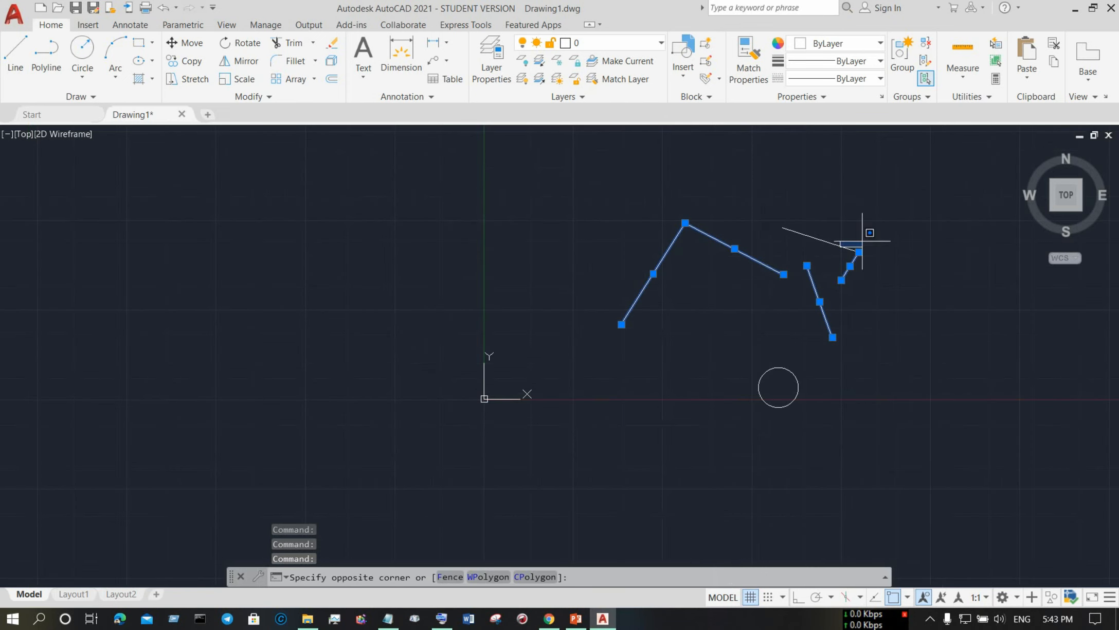
{"action": "left_click", "coordinate": [939, 271]}
{"action": "scroll", "coordinate": [870, 262], "scroll_direction": "up", "scroll_amount": 2}
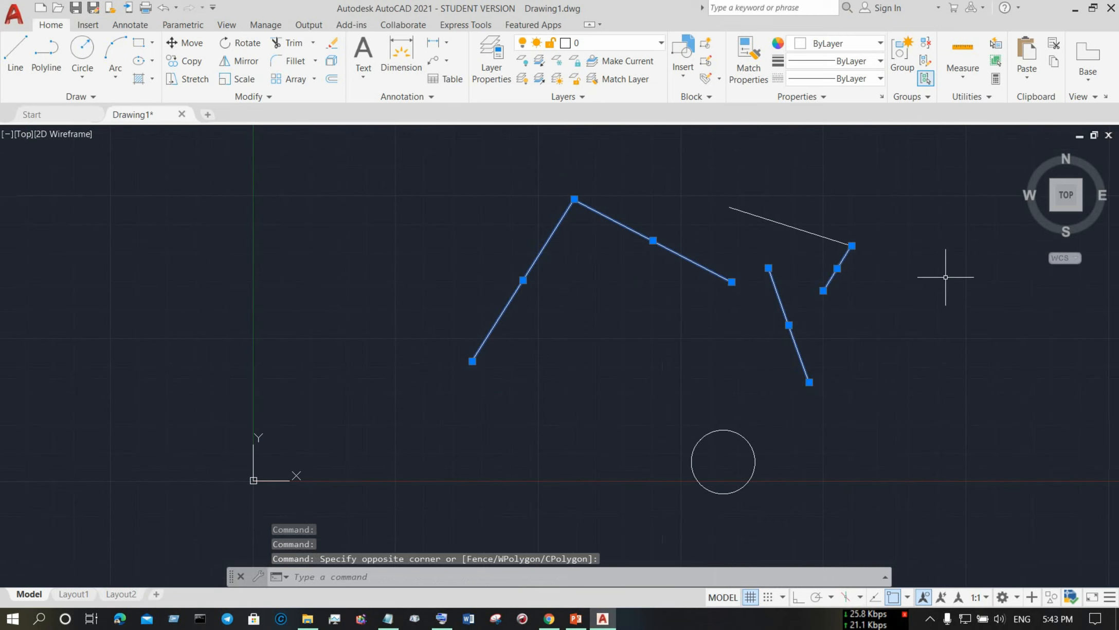
{"action": "right_click", "coordinate": [939, 333]}
{"action": "left_click", "coordinate": [882, 427]}
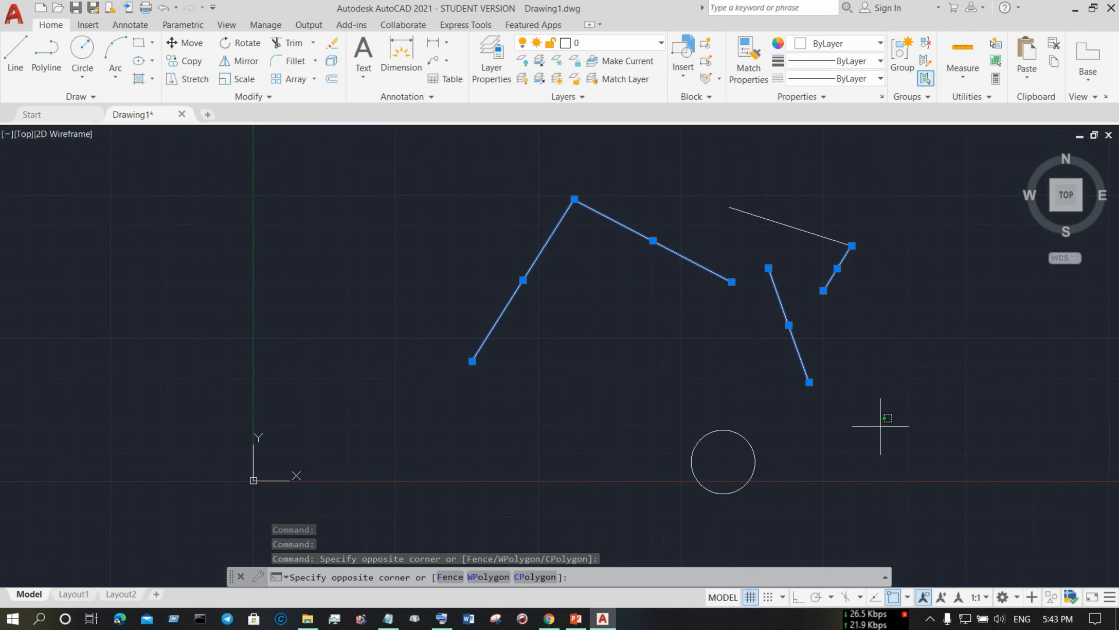
{"action": "key", "text": "Escape"}
{"action": "key", "text": "Escape"}
{"action": "key", "text": "Escape"}
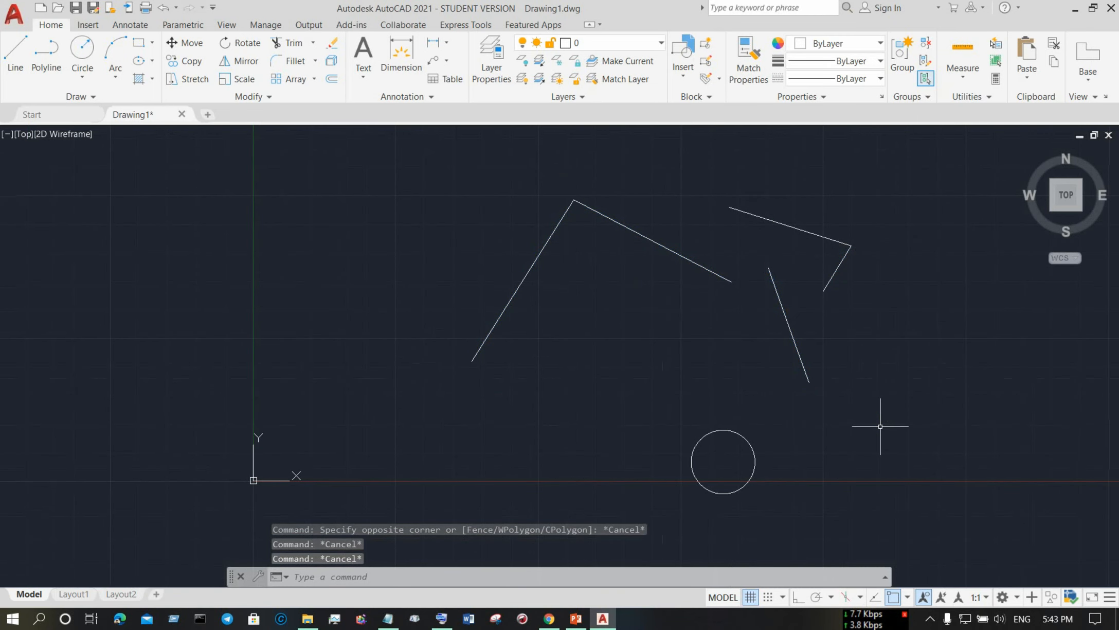
{"action": "scroll", "coordinate": [905, 279], "scroll_direction": "up", "scroll_amount": 2}
{"action": "scroll", "coordinate": [895, 287], "scroll_direction": "down", "scroll_amount": 2}
{"action": "scroll", "coordinate": [936, 306], "scroll_direction": "up", "scroll_amount": 2}
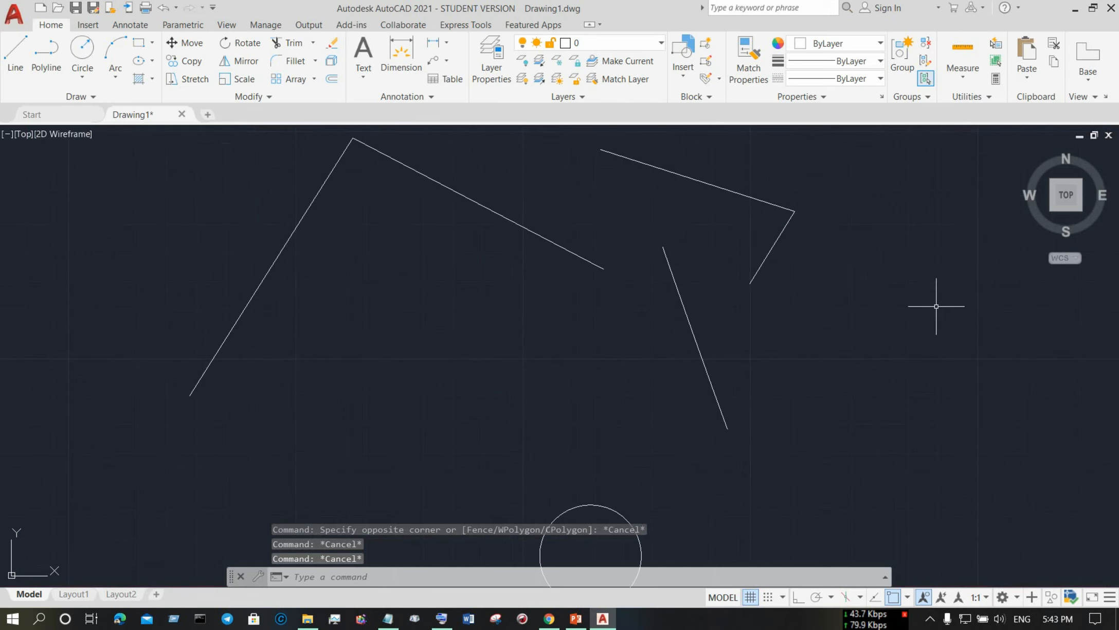
{"action": "scroll", "coordinate": [924, 286], "scroll_direction": "down", "scroll_amount": 2}
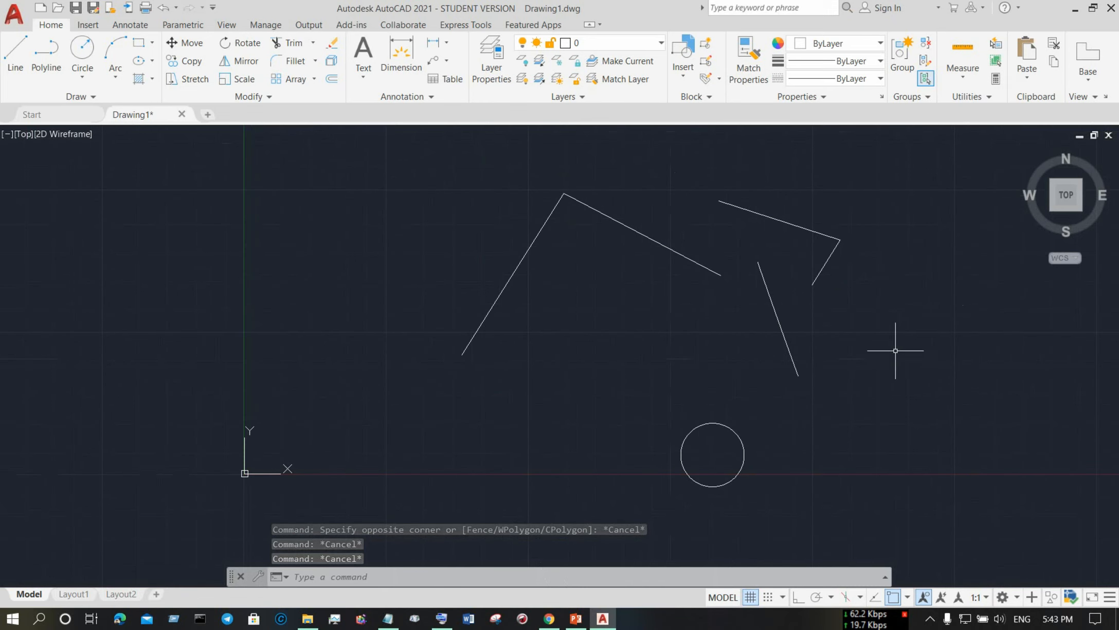
- Switch to the SourceCAD article and read how to turn FSMODE off and remove an object from the selection set
{"action": "left_click", "coordinate": [550, 618]}
{"action": "scroll", "coordinate": [492, 435], "scroll_direction": "down", "scroll_amount": 4}
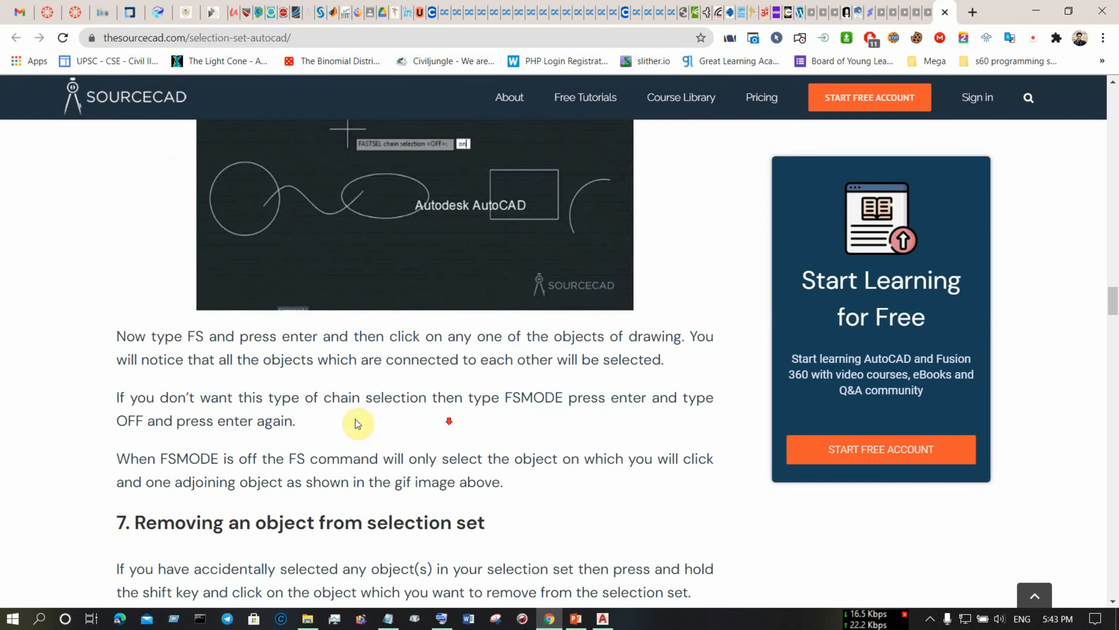
{"action": "left_click_drag", "start_coordinate": [149, 359], "coordinate": [325, 457]}
{"action": "left_click", "coordinate": [401, 493]}
{"action": "scroll", "coordinate": [401, 493], "scroll_direction": "down", "scroll_amount": 2}
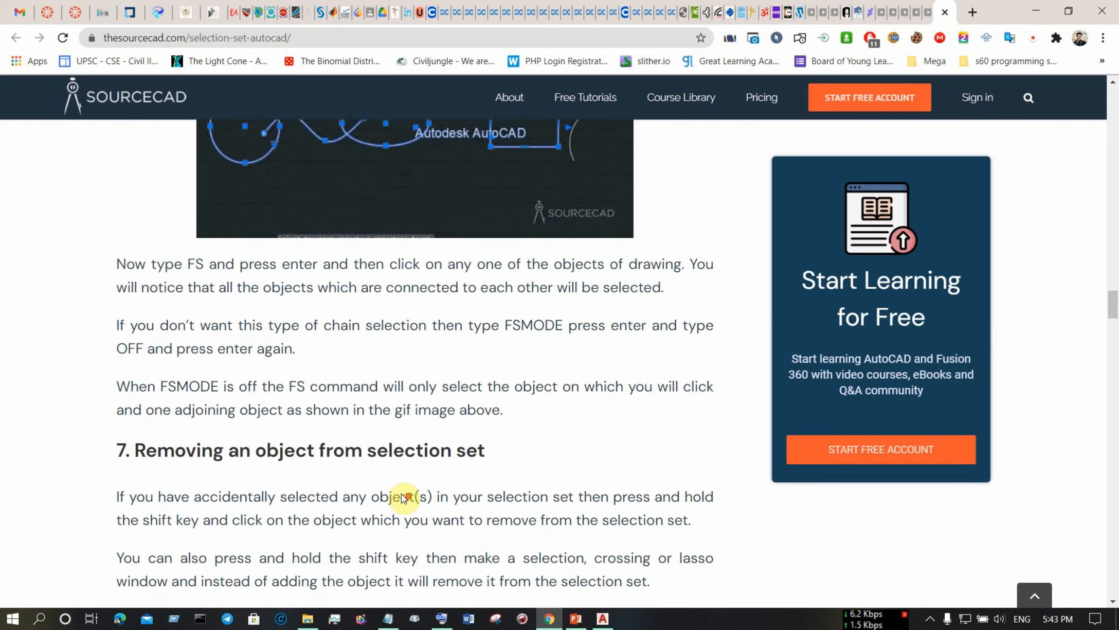
{"action": "scroll", "coordinate": [395, 413], "scroll_direction": "down", "scroll_amount": 2}
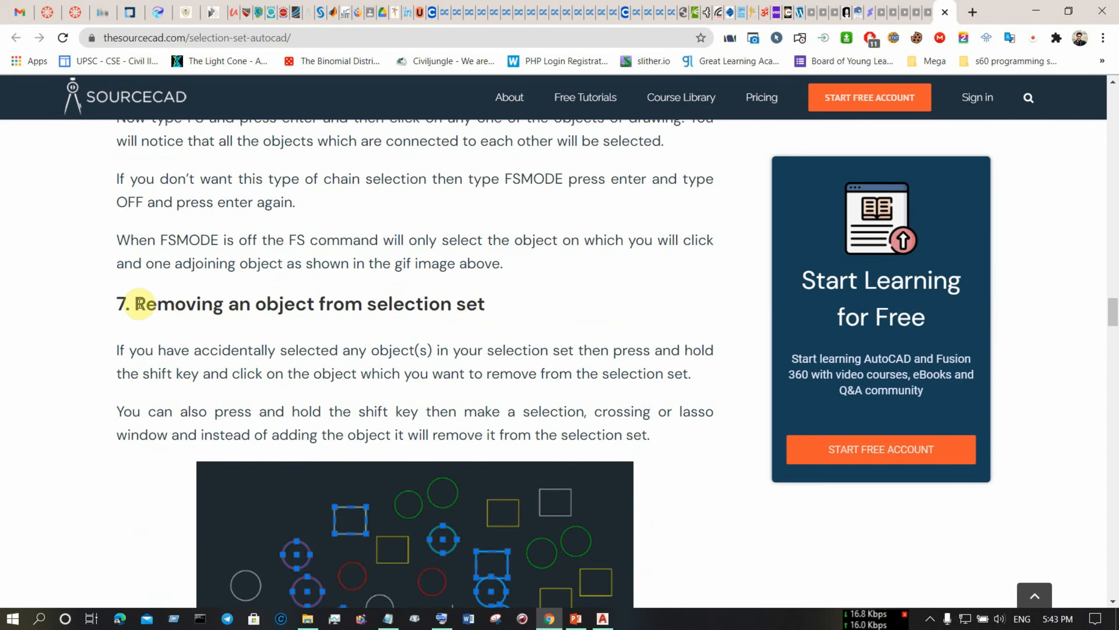
{"action": "left_click_drag", "start_coordinate": [133, 303], "coordinate": [496, 301]}
- Return to AutoCAD and select the separate slanted line and both lines of the smaller angled pair
{"action": "left_click", "coordinate": [1036, 11]}
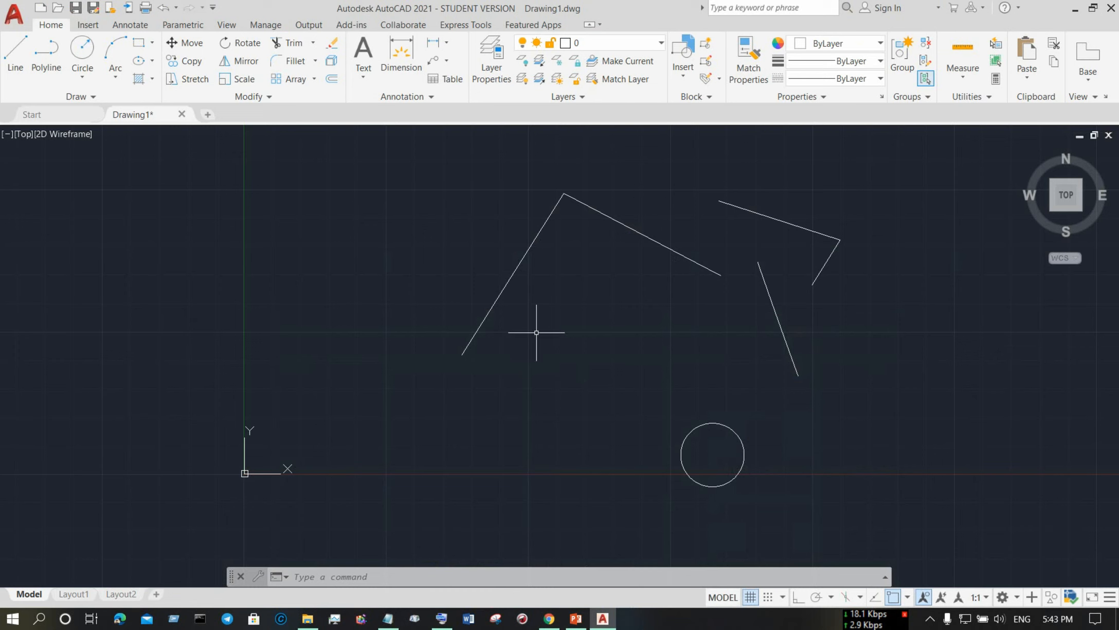
{"action": "scroll", "coordinate": [973, 372], "scroll_direction": "up", "scroll_amount": 2}
{"action": "scroll", "coordinate": [814, 366], "scroll_direction": "down", "scroll_amount": 2}
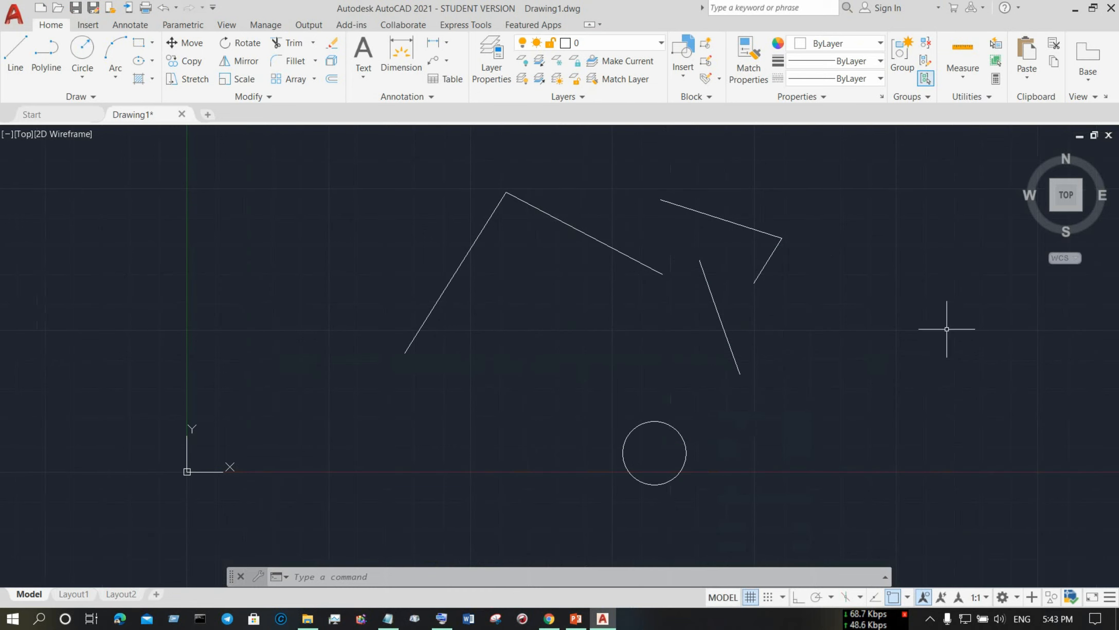
{"action": "left_click", "coordinate": [728, 309]}
{"action": "left_click", "coordinate": [722, 320]}
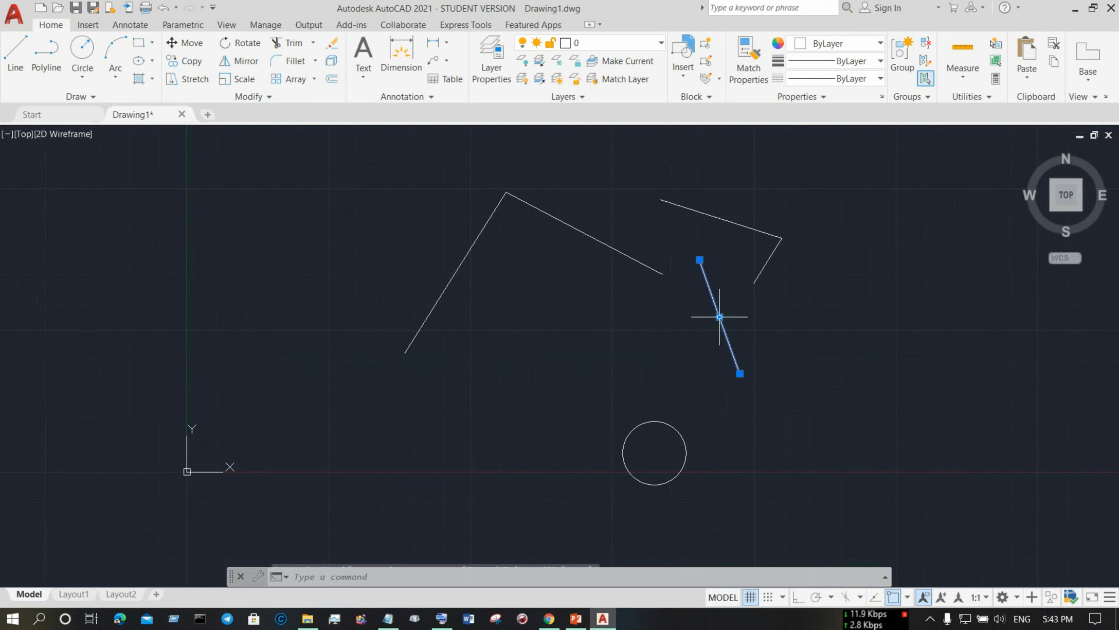
{"action": "left_click", "coordinate": [772, 240]}
{"action": "left_click", "coordinate": [763, 233]}
{"action": "left_click", "coordinate": [769, 254]}
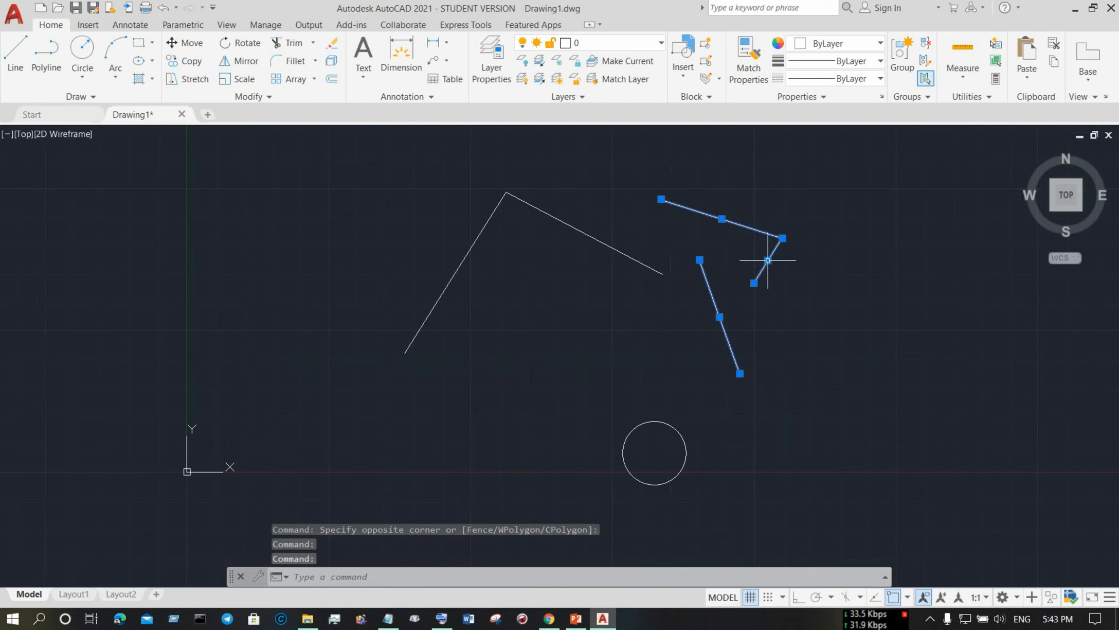
- Add both lines of the larger angled pair and the circle to the selection
{"action": "left_click", "coordinate": [611, 245]}
{"action": "left_click", "coordinate": [446, 253]}
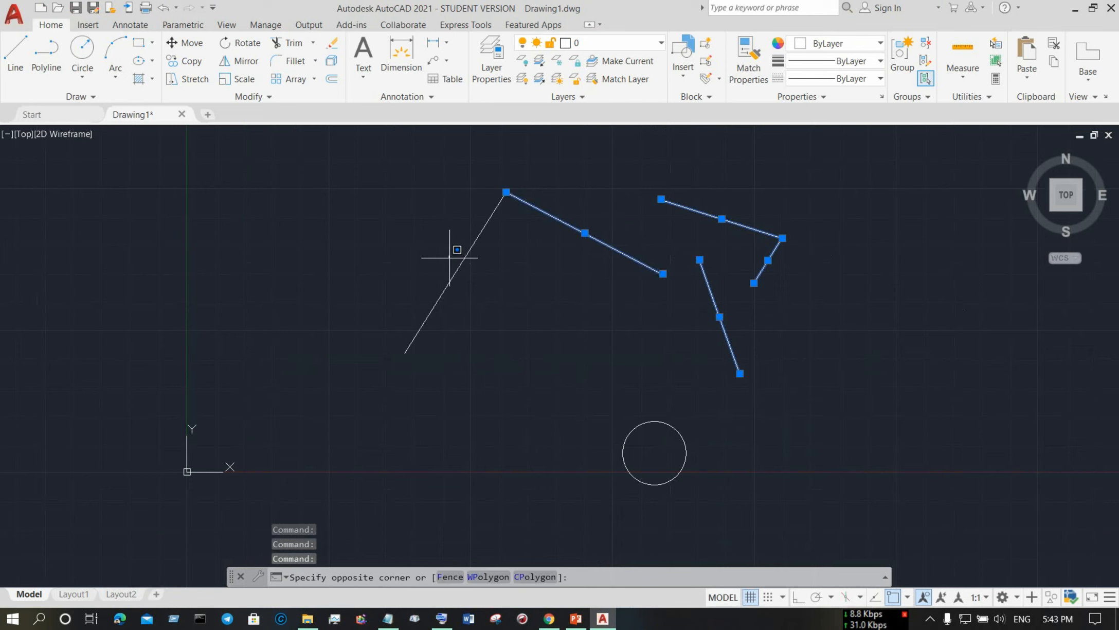
{"action": "left_click", "coordinate": [458, 269]}
{"action": "left_click", "coordinate": [467, 277]}
{"action": "left_click", "coordinate": [444, 281]}
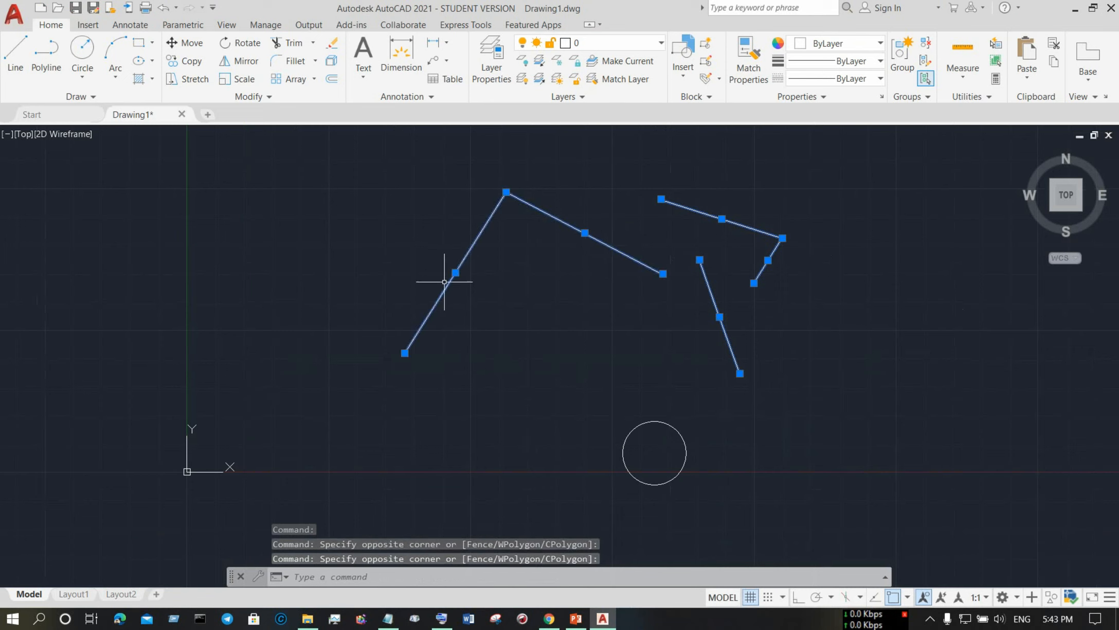
{"action": "left_click", "coordinate": [734, 479]}
{"action": "left_click", "coordinate": [649, 451]}
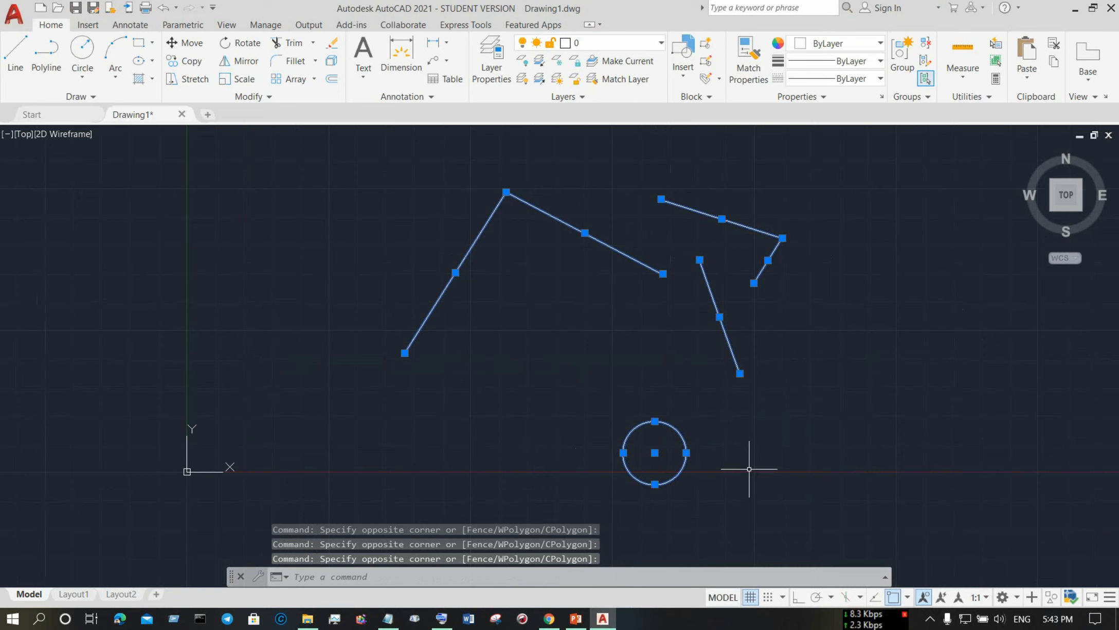
- Show the On-Screen Keyboard and remove the smaller pair's upper line and the larger pair's right-hand line from the selection set
{"action": "left_click", "coordinate": [441, 618]}
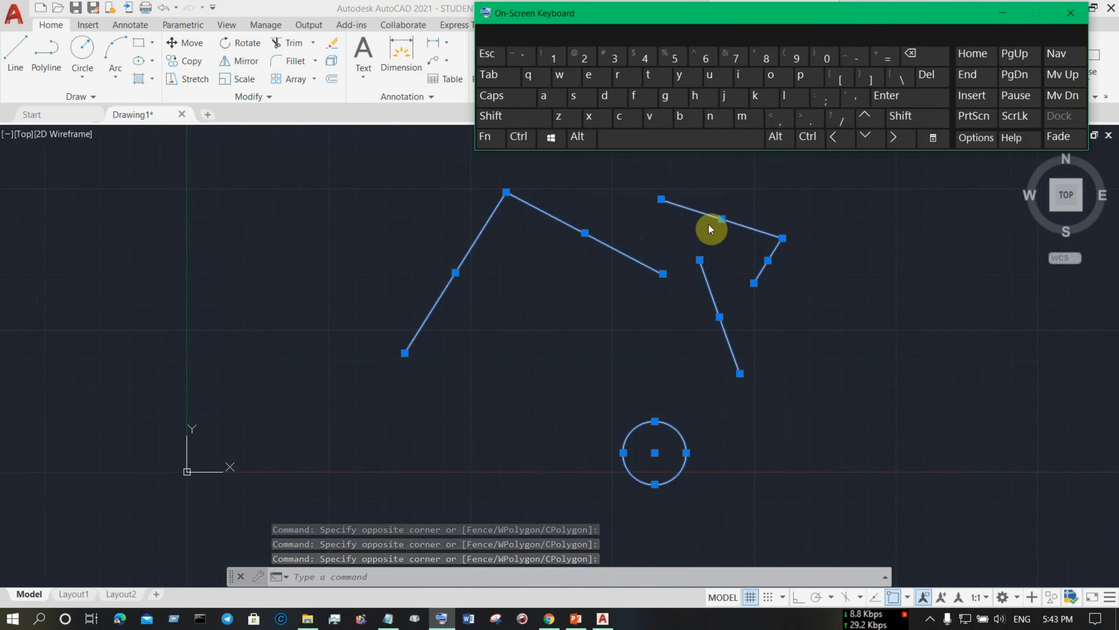
{"action": "left_click", "coordinate": [526, 118]}
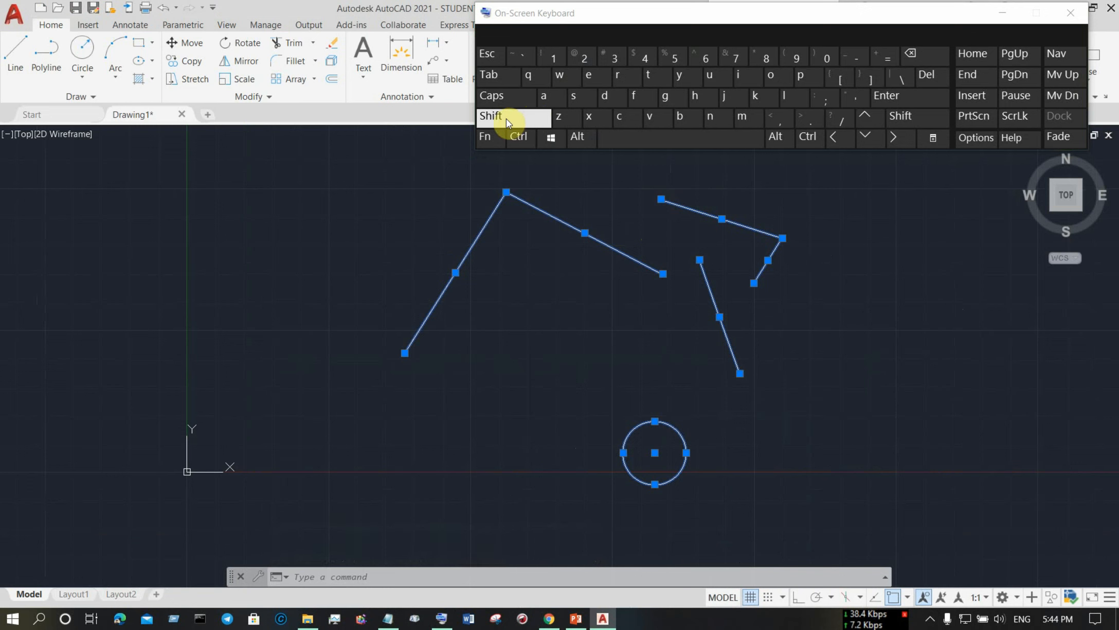
{"action": "left_click", "coordinate": [506, 119]}
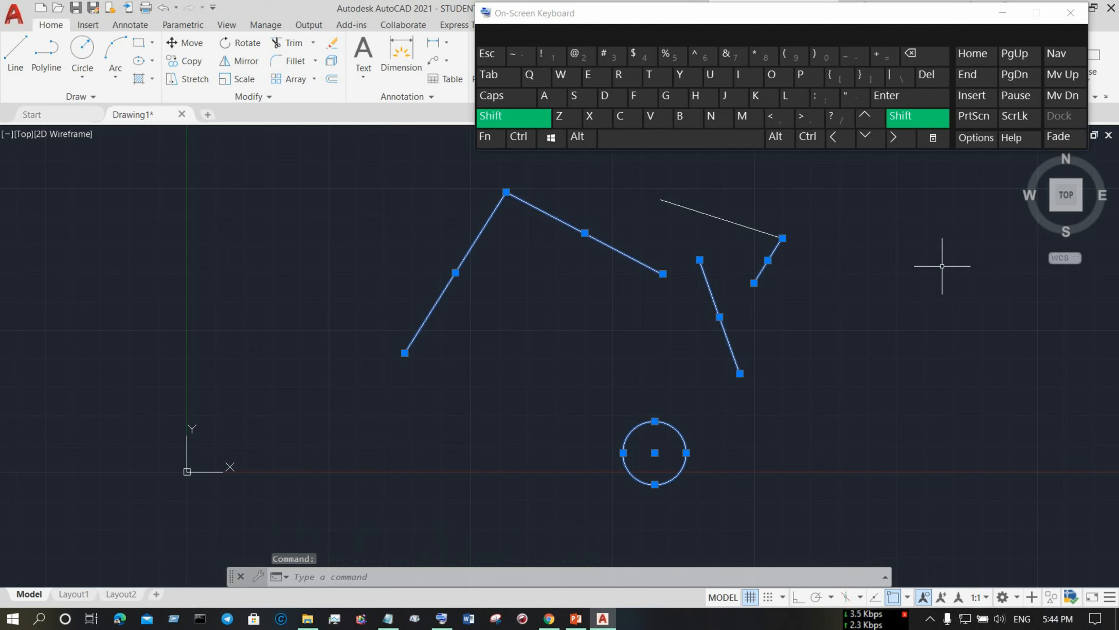
{"action": "left_click", "coordinate": [564, 220], "text": "shift"}
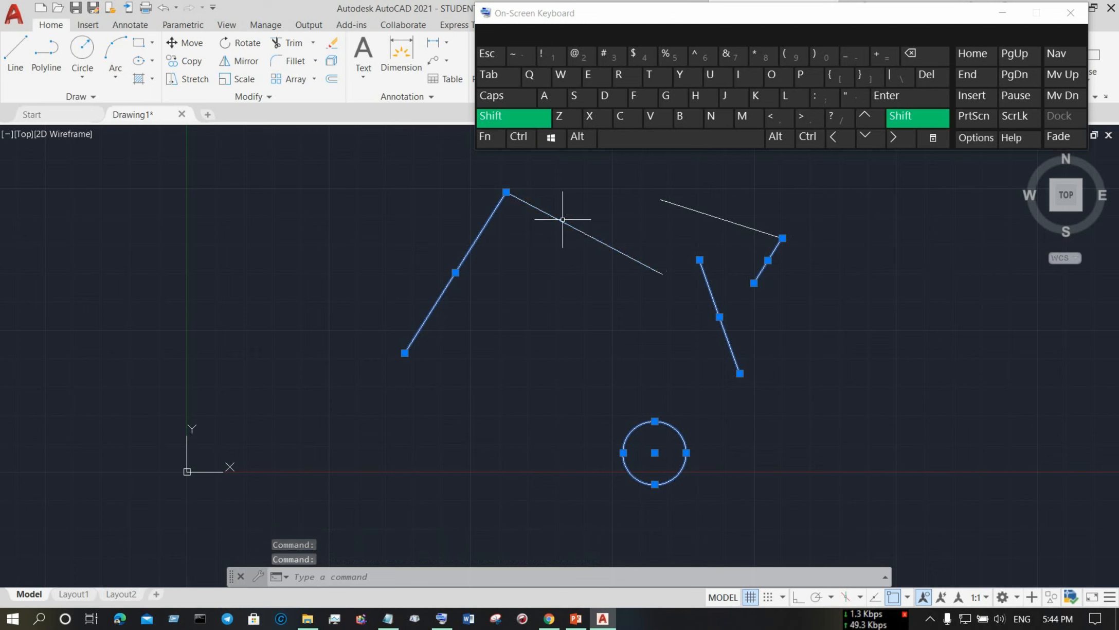
- Remove the larger angled pair's left-hand line from the selection set
{"action": "left_click", "coordinate": [470, 255]}
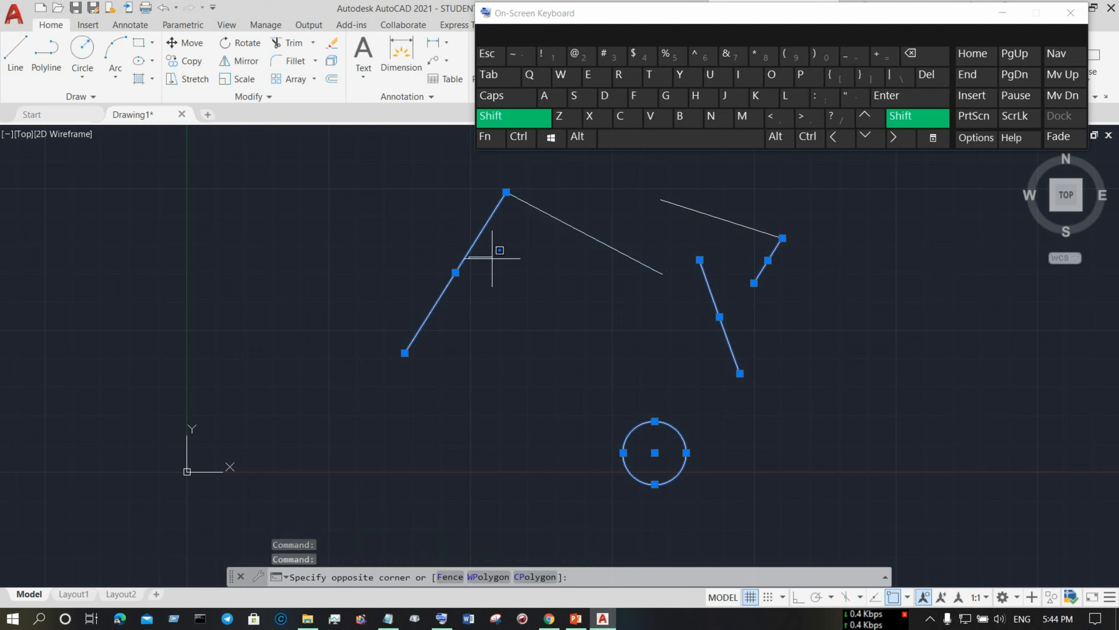
{"action": "left_click", "coordinate": [461, 250], "text": "shift"}
{"action": "left_click", "coordinate": [515, 120]}
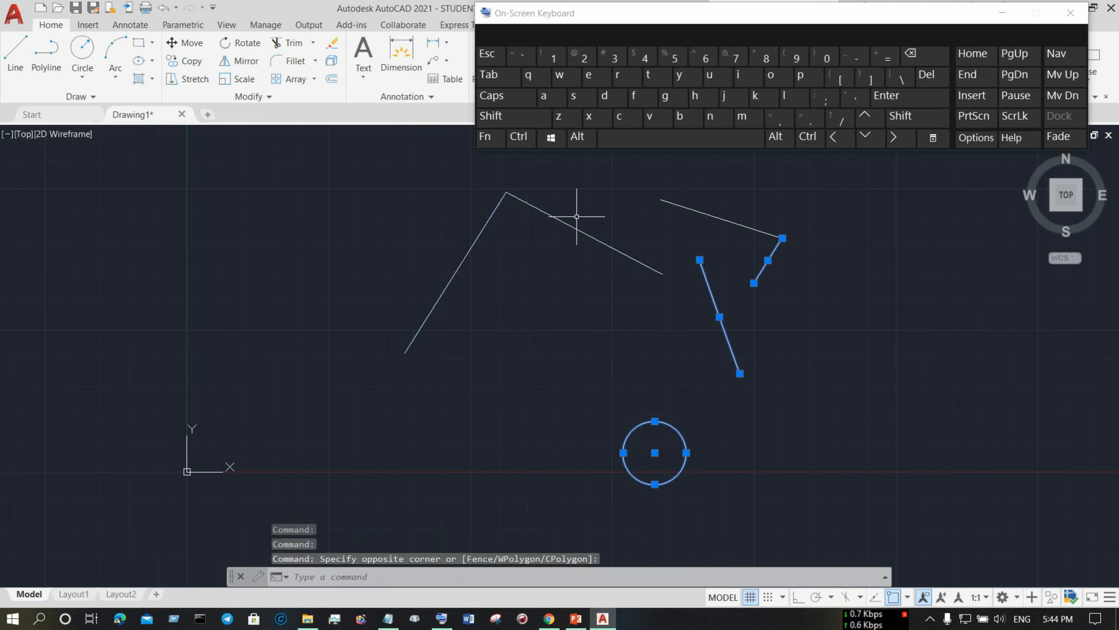
{"action": "left_click", "coordinate": [708, 293]}
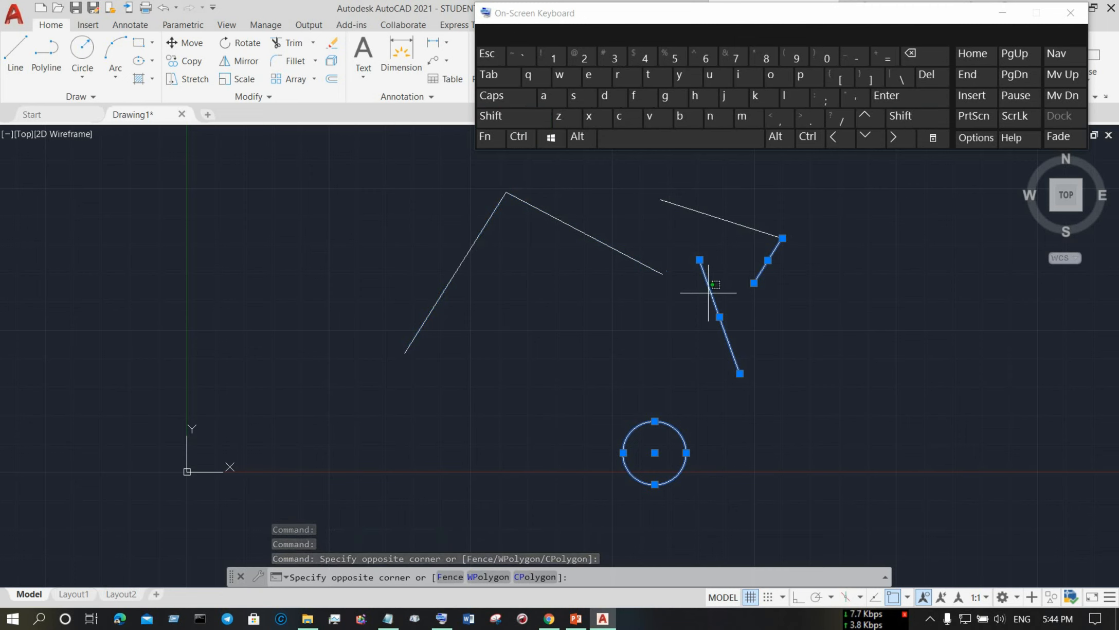
{"action": "left_click", "coordinate": [595, 327]}
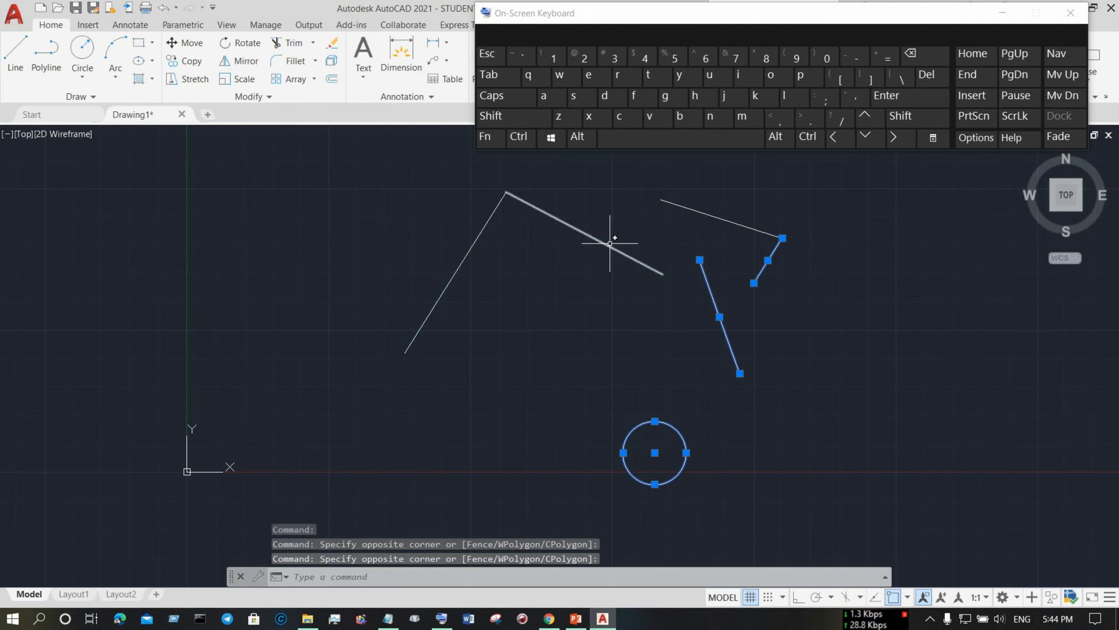
- Add both lines of the larger angled pair and the smaller pair's upper line back to the selection
{"action": "left_click", "coordinate": [610, 245]}
{"action": "left_click", "coordinate": [474, 246]}
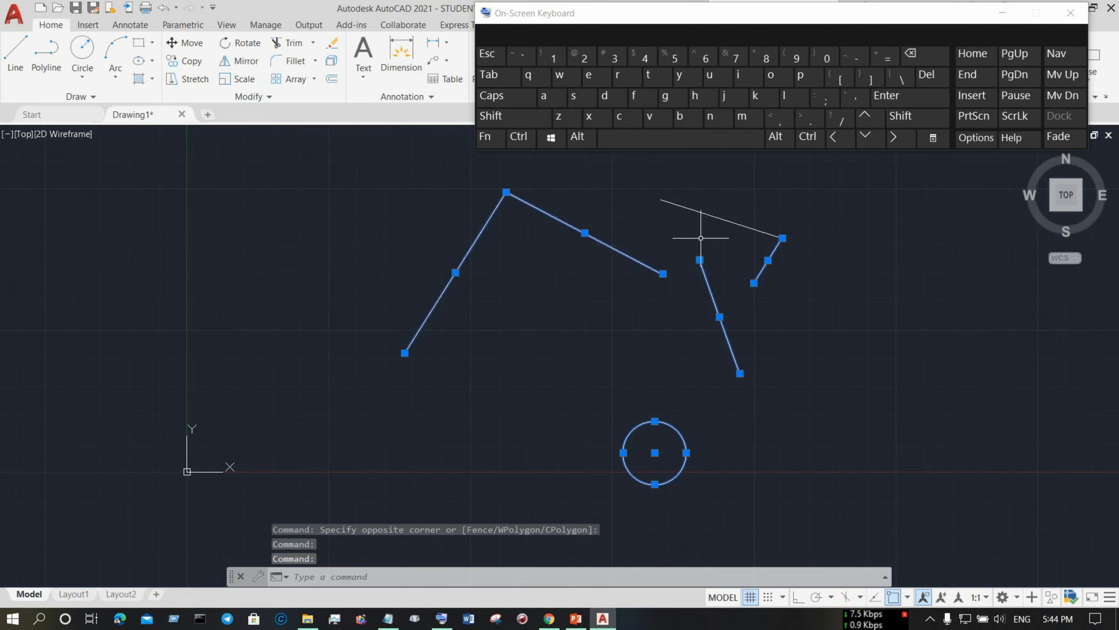
{"action": "left_click", "coordinate": [736, 223]}
- Remove both lines of the larger angled pair from the selection set and hide the On-Screen Keyboard
{"action": "left_click", "coordinate": [514, 118]}
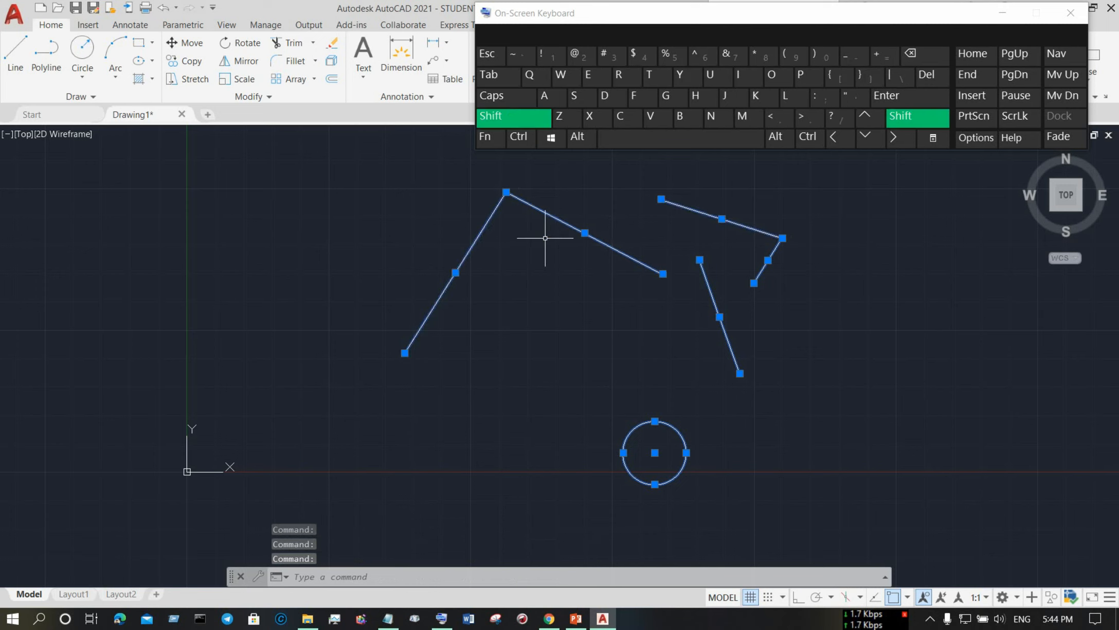
{"action": "left_click", "coordinate": [556, 219], "text": "shift"}
{"action": "left_click", "coordinate": [483, 232], "text": "shift"}
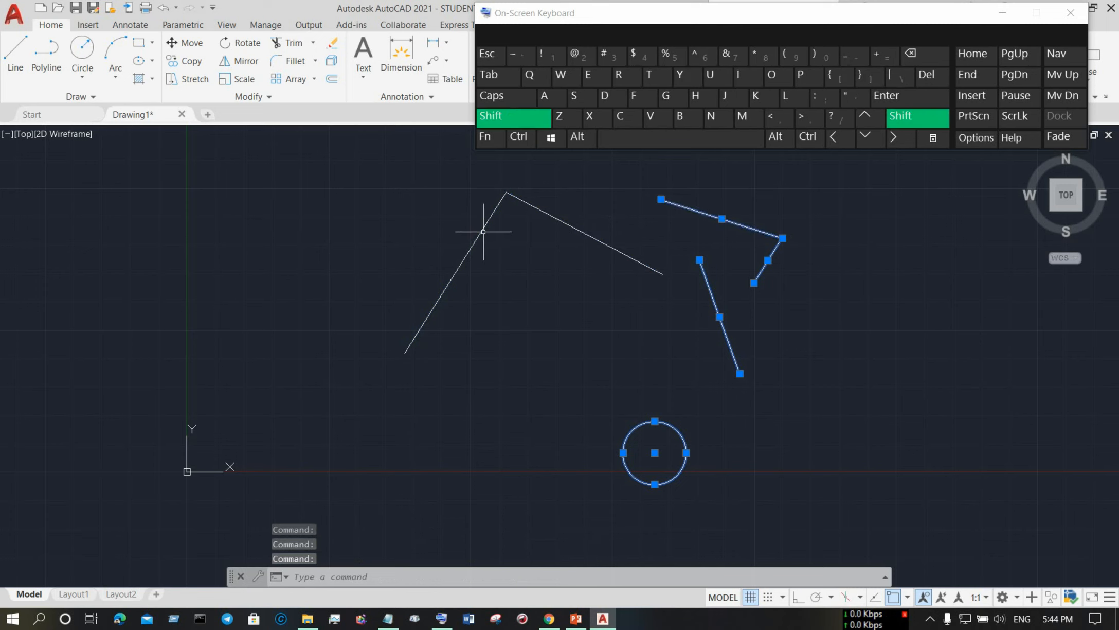
{"action": "left_click", "coordinate": [1002, 13]}
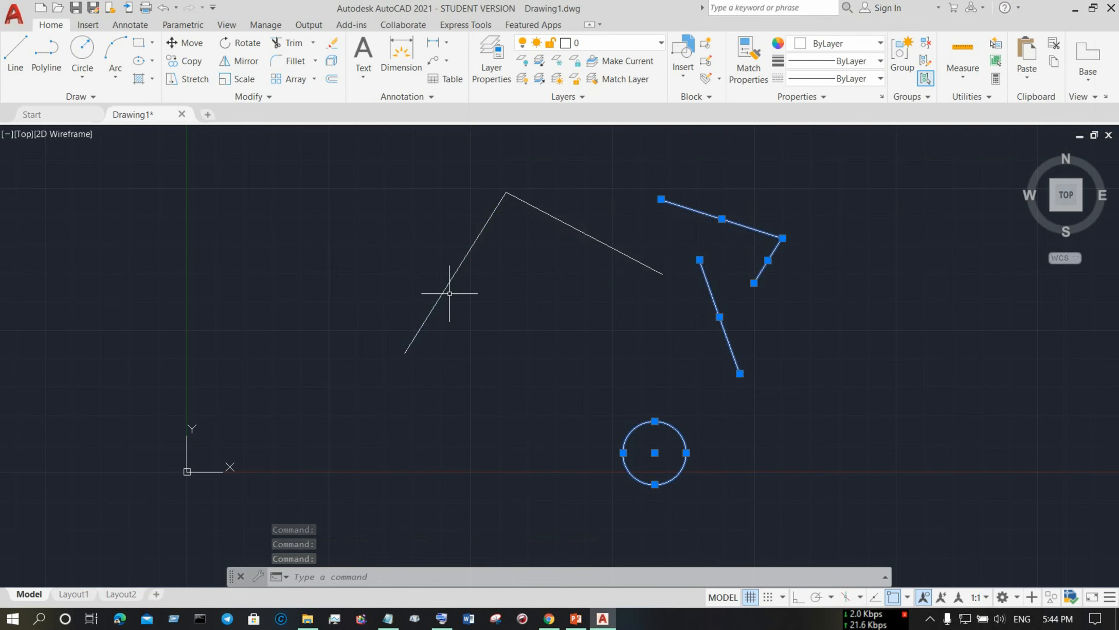
- Add the unselected larger angled pair with a crossing lasso, then clear the whole selection
{"action": "mouse_move", "coordinate": [578, 620]}
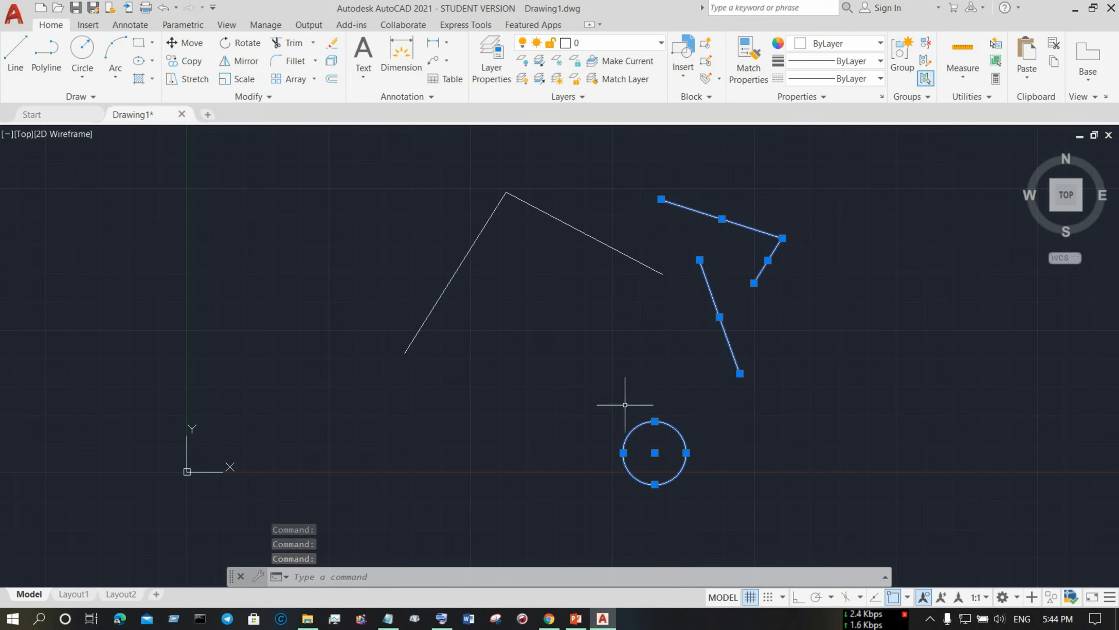
{"action": "mouse_move", "coordinate": [703, 475]}
{"action": "left_mouse_down"}
{"action": "mouse_move", "coordinate": [552, 430]}
{"action": "mouse_move", "coordinate": [332, 294]}
{"action": "mouse_move", "coordinate": [776, 175]}
{"action": "mouse_move", "coordinate": [810, 297]}
{"action": "left_mouse_up"}
{"action": "left_click", "coordinate": [790, 405]}
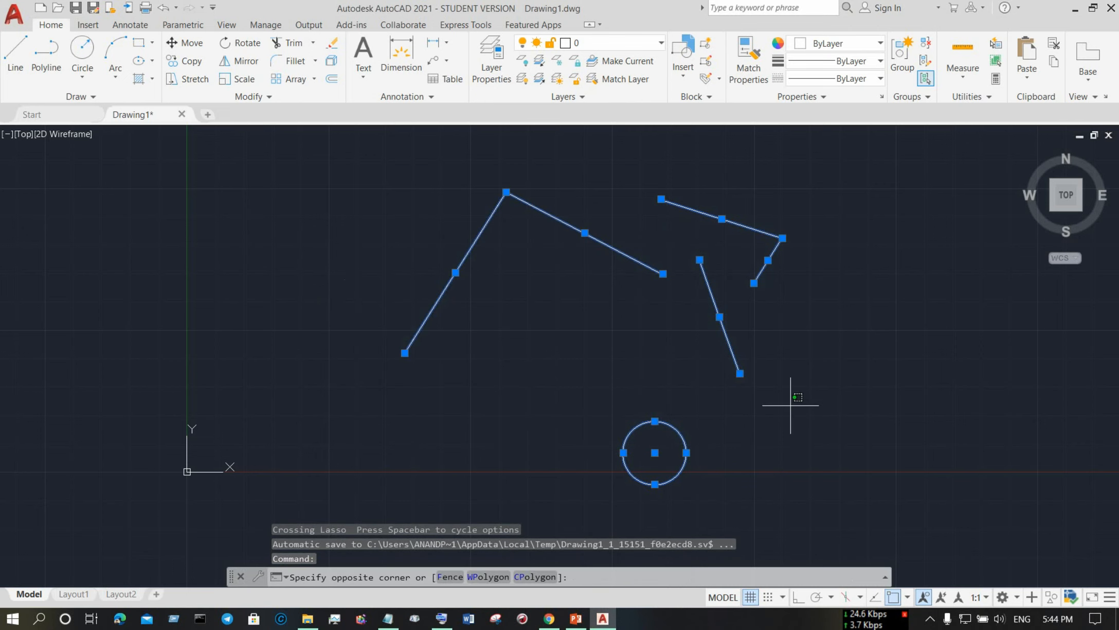
{"action": "key", "text": "Escape"}
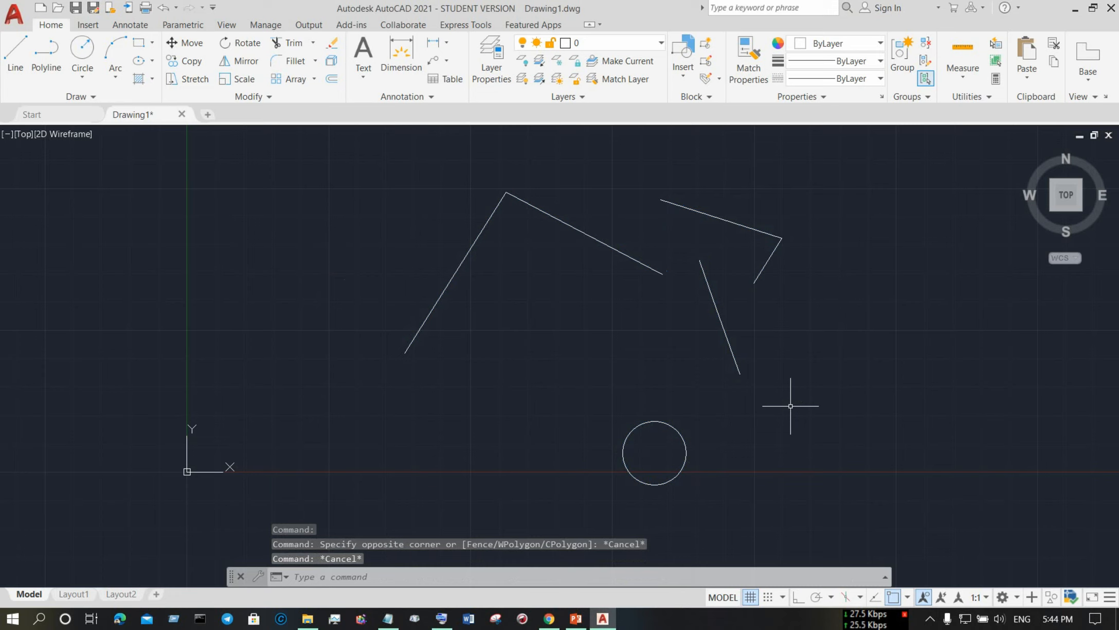
- Switch to PowerPoint and review the TODAY slide's points on scaling figures with major lines and minimising tabs and ribbons
{"action": "left_click", "coordinate": [577, 620]}
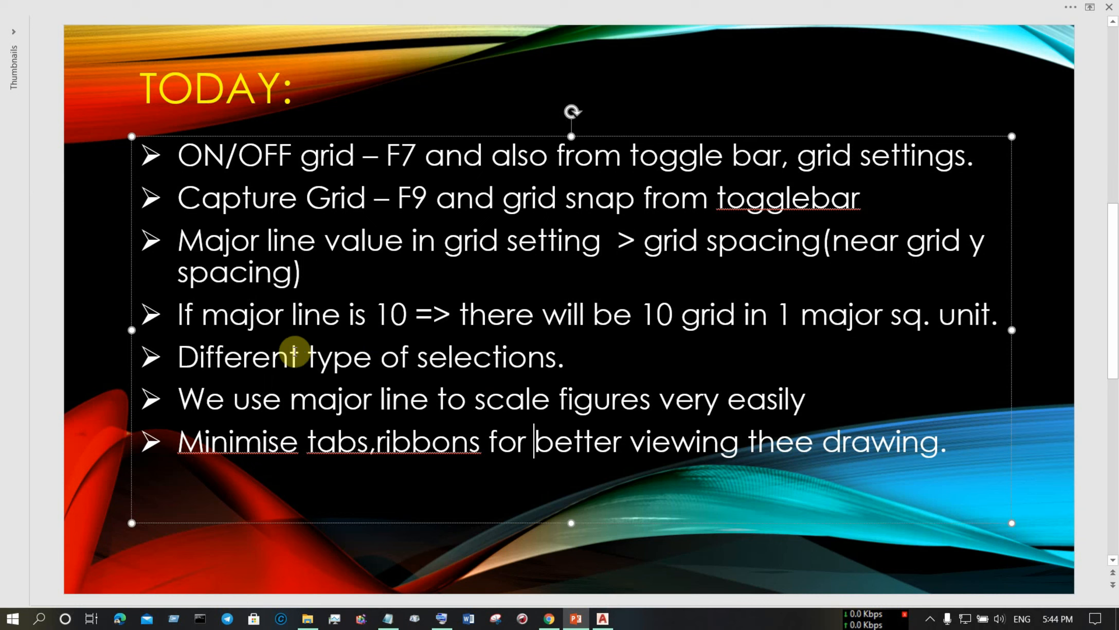
{"action": "mouse_move", "coordinate": [195, 399]}
{"action": "left_mouse_down"}
{"action": "mouse_move", "coordinate": [812, 391]}
{"action": "mouse_move", "coordinate": [520, 410]}
{"action": "mouse_move", "coordinate": [202, 406]}
{"action": "left_mouse_up"}
{"action": "left_click", "coordinate": [857, 401]}
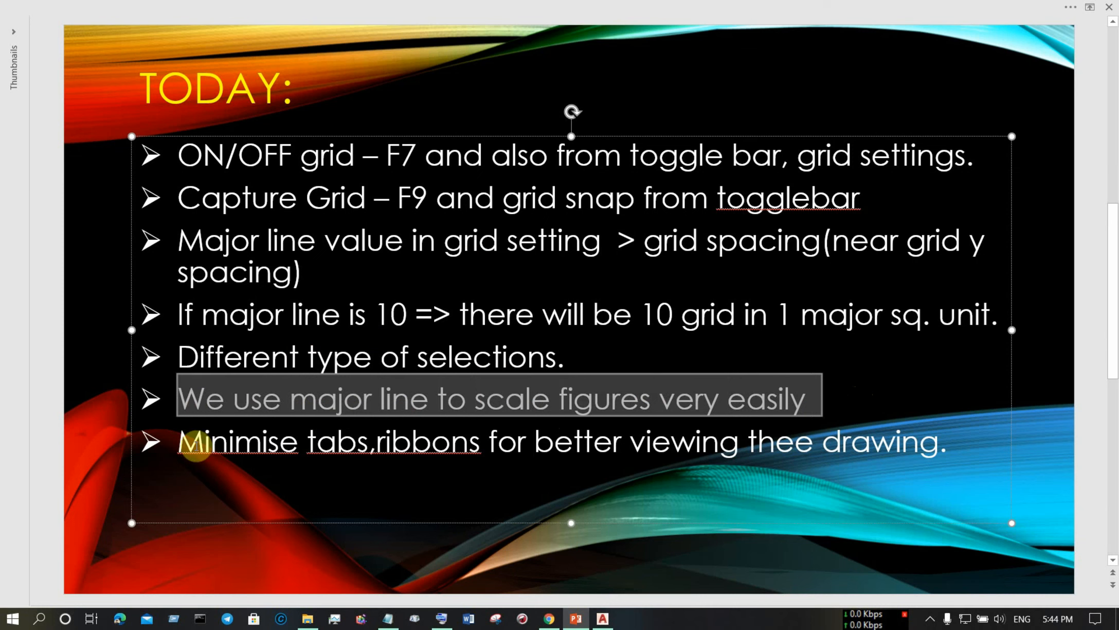
{"action": "mouse_move", "coordinate": [180, 444]}
{"action": "left_mouse_down"}
{"action": "mouse_move", "coordinate": [905, 445]}
{"action": "mouse_move", "coordinate": [887, 479]}
{"action": "left_mouse_up"}
{"action": "left_click", "coordinate": [874, 494]}
{"action": "key", "text": "Return"}
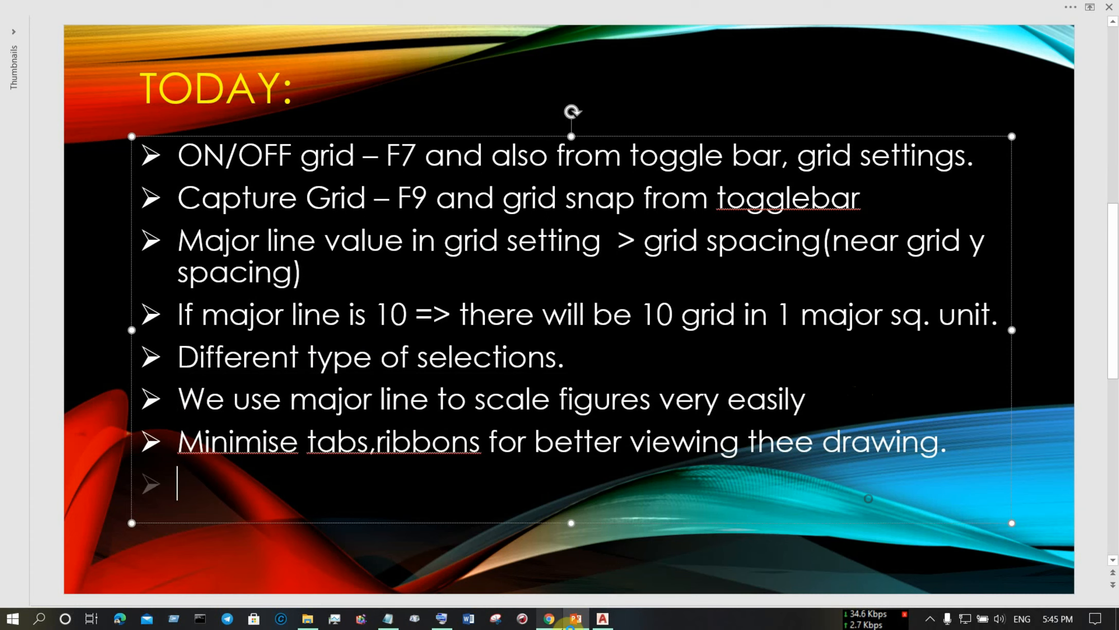
- Return to AutoCAD and minimize the ribbon to panel titles, then to tabs only
{"action": "left_click", "coordinate": [603, 620]}
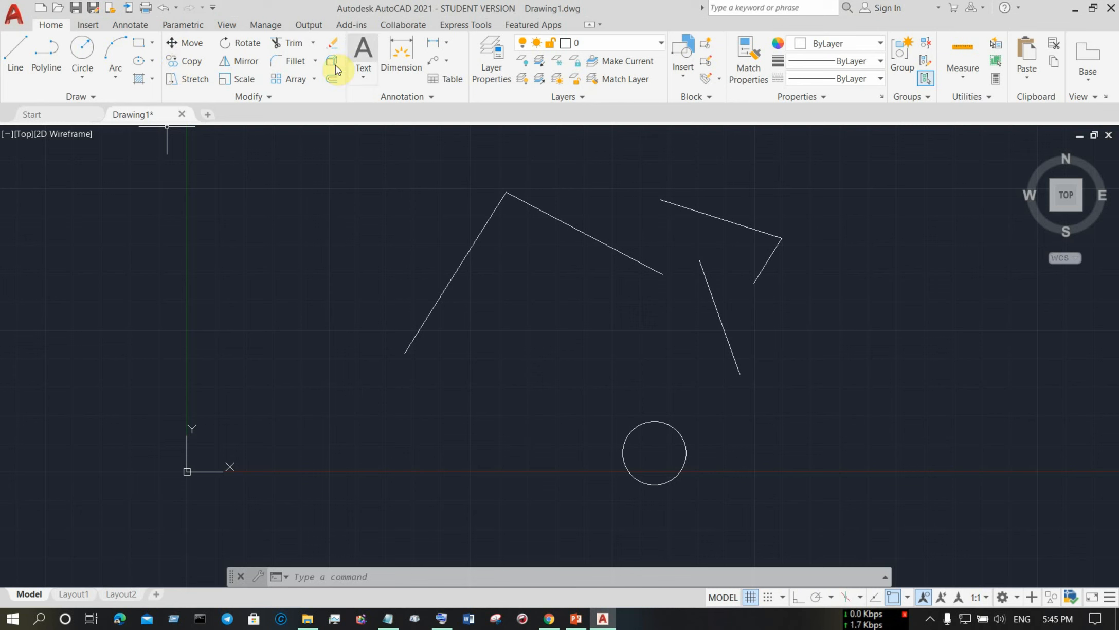
{"action": "left_click", "coordinate": [354, 569]}
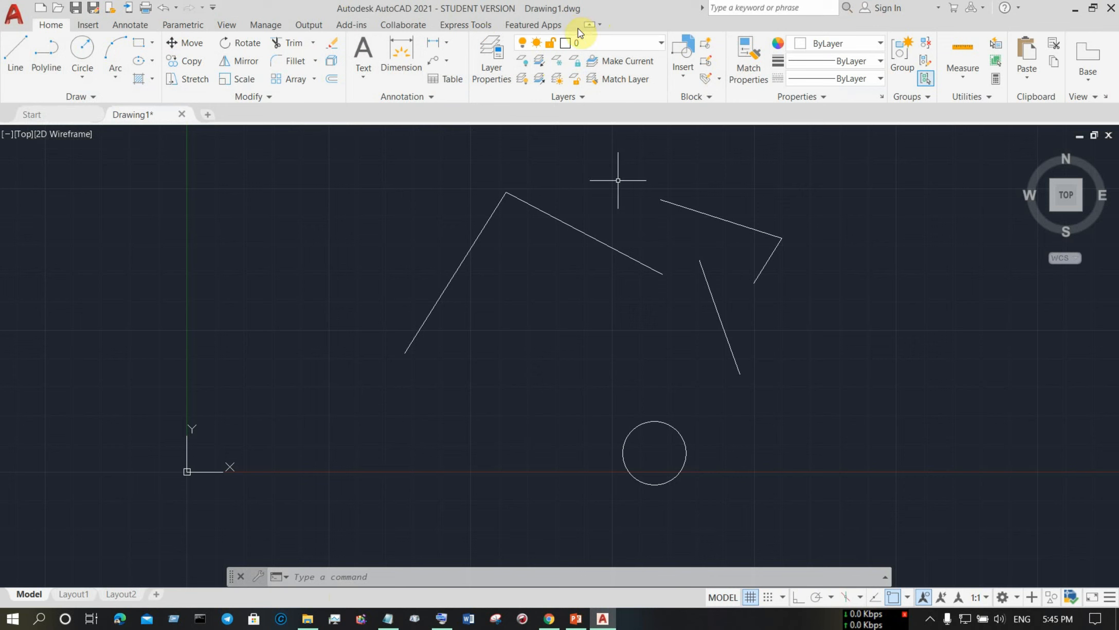
{"action": "left_click", "coordinate": [600, 24]}
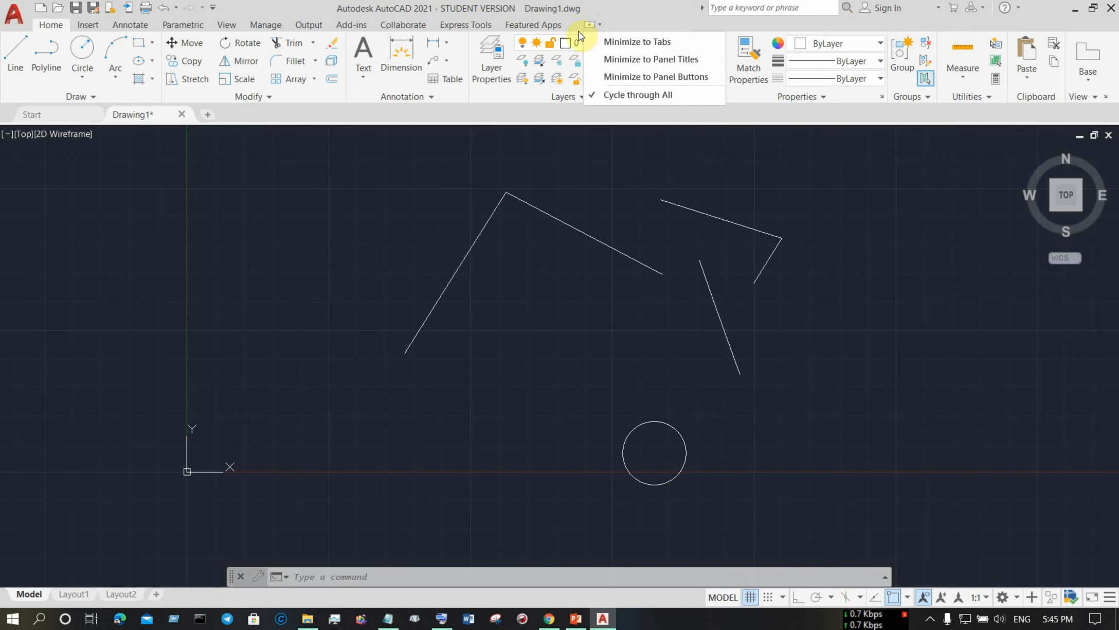
{"action": "left_click", "coordinate": [634, 59]}
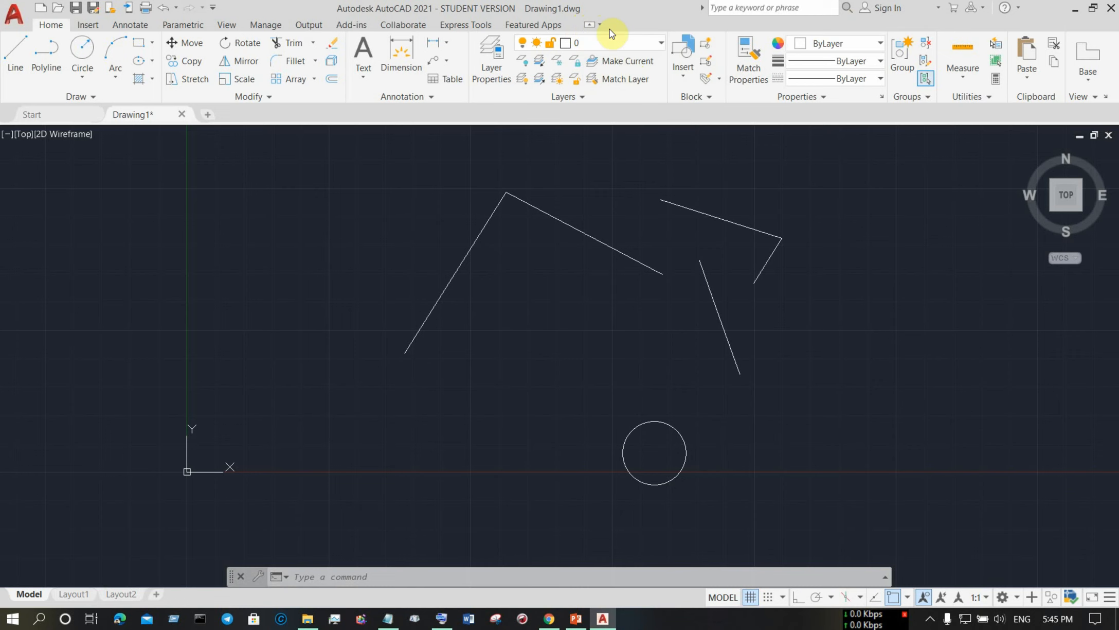
{"action": "left_click", "coordinate": [600, 25]}
{"action": "left_click", "coordinate": [612, 41]}
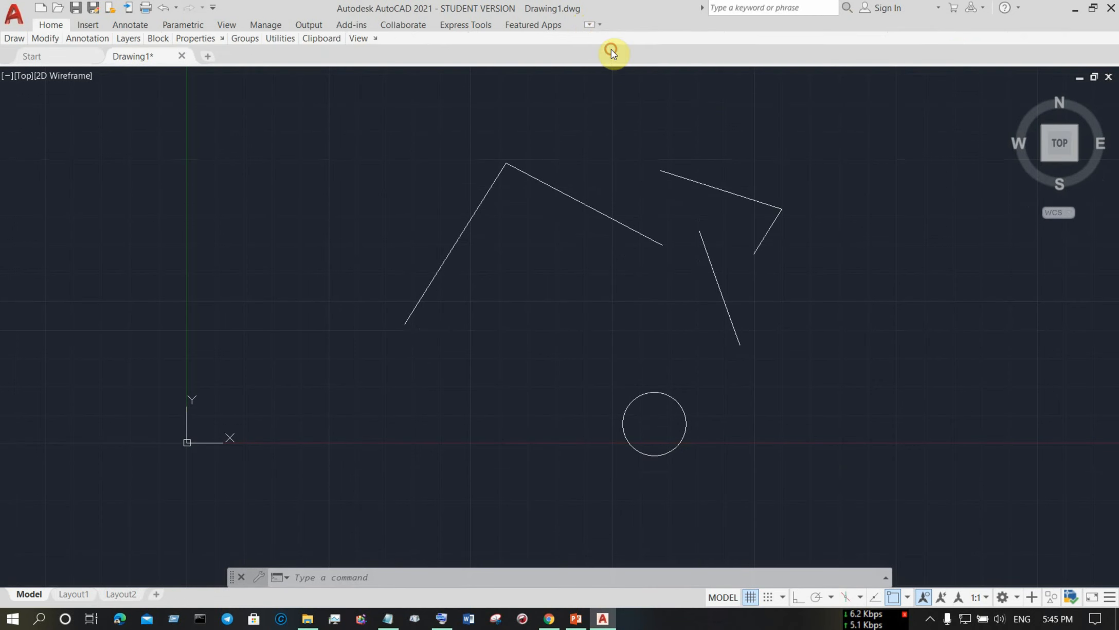
{"action": "left_click", "coordinate": [599, 25]}
{"action": "left_click", "coordinate": [612, 92]}
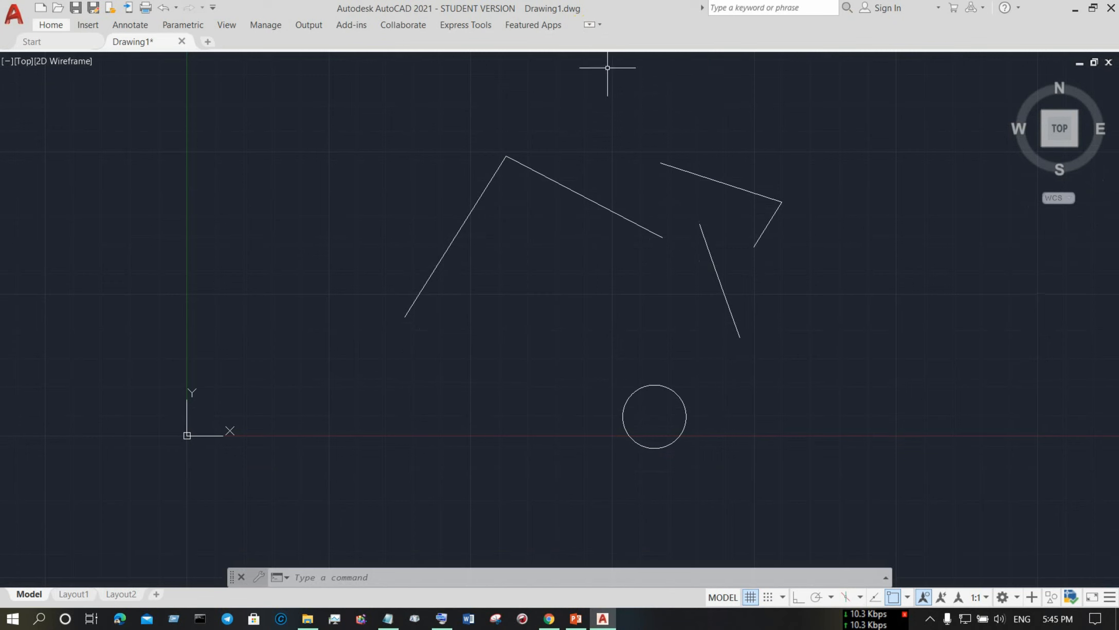
- Cycle the ribbon through its minimized display states and restore the full ribbon
{"action": "left_click", "coordinate": [589, 24]}
{"action": "left_click", "coordinate": [589, 25]}
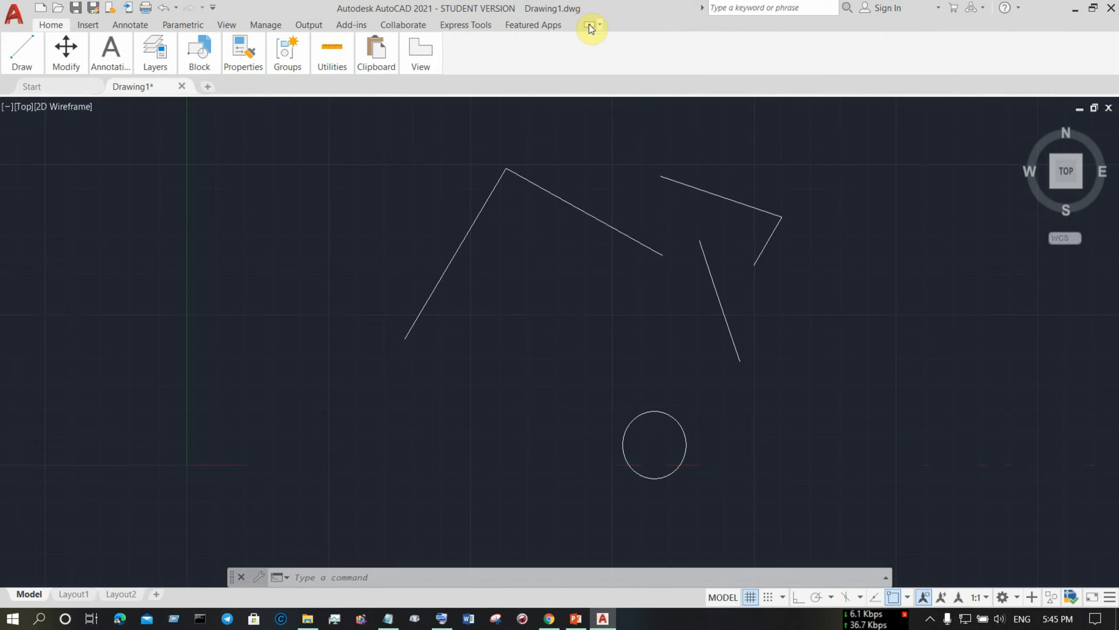
{"action": "left_click", "coordinate": [590, 25]}
{"action": "left_click", "coordinate": [589, 25]}
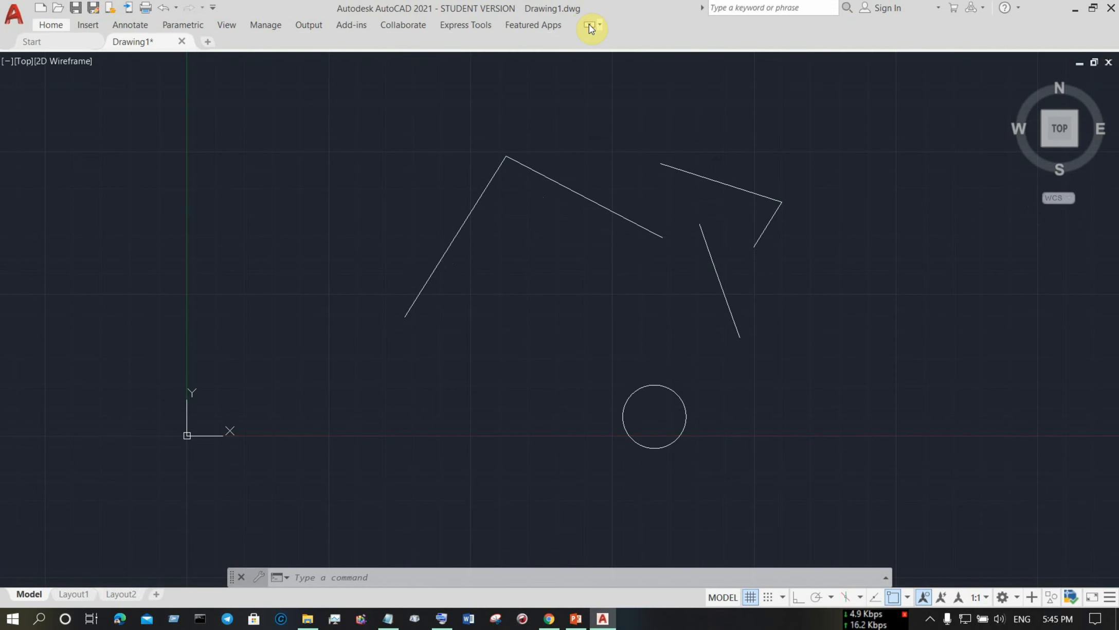
{"action": "left_click", "coordinate": [589, 24]}
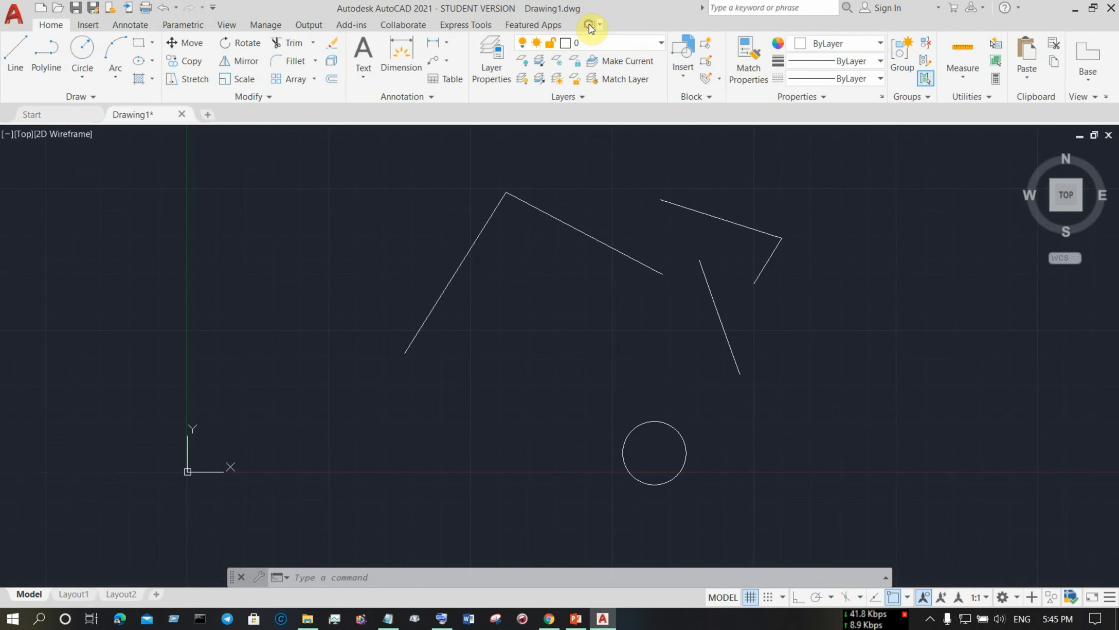
{"action": "left_click", "coordinate": [589, 25]}
{"action": "left_click", "coordinate": [589, 25]}
{"action": "left_click", "coordinate": [590, 25]}
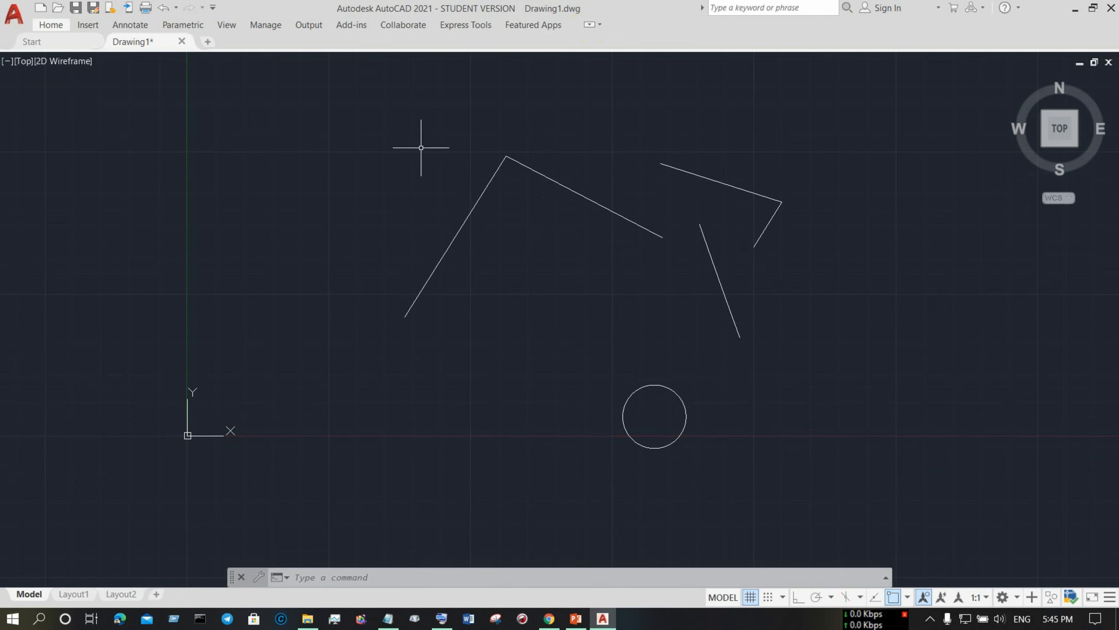
{"action": "left_click", "coordinate": [590, 25]}
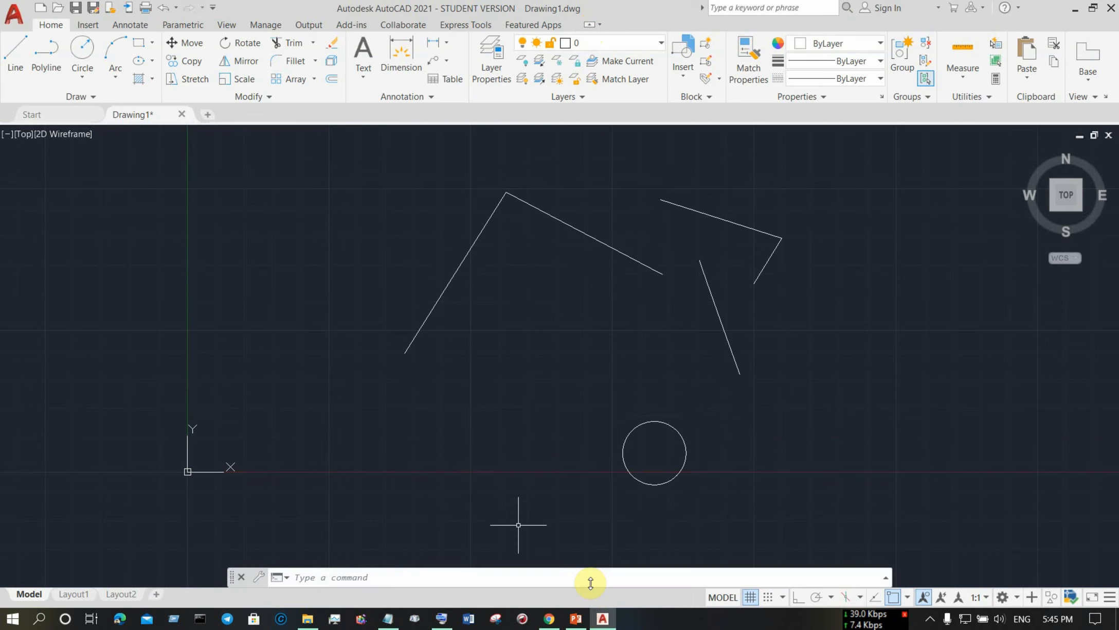
- Switch to PowerPoint, start the slide show from the beginning and advance to the closing slide with the YouTube link
{"action": "left_click", "coordinate": [576, 617]}
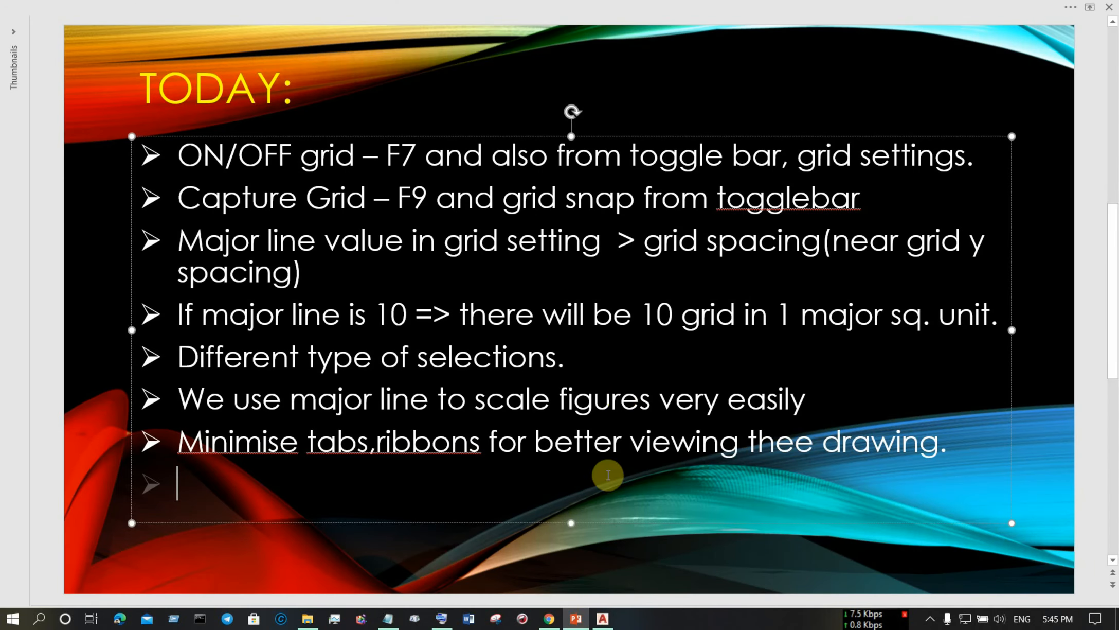
{"action": "left_click", "coordinate": [616, 581]}
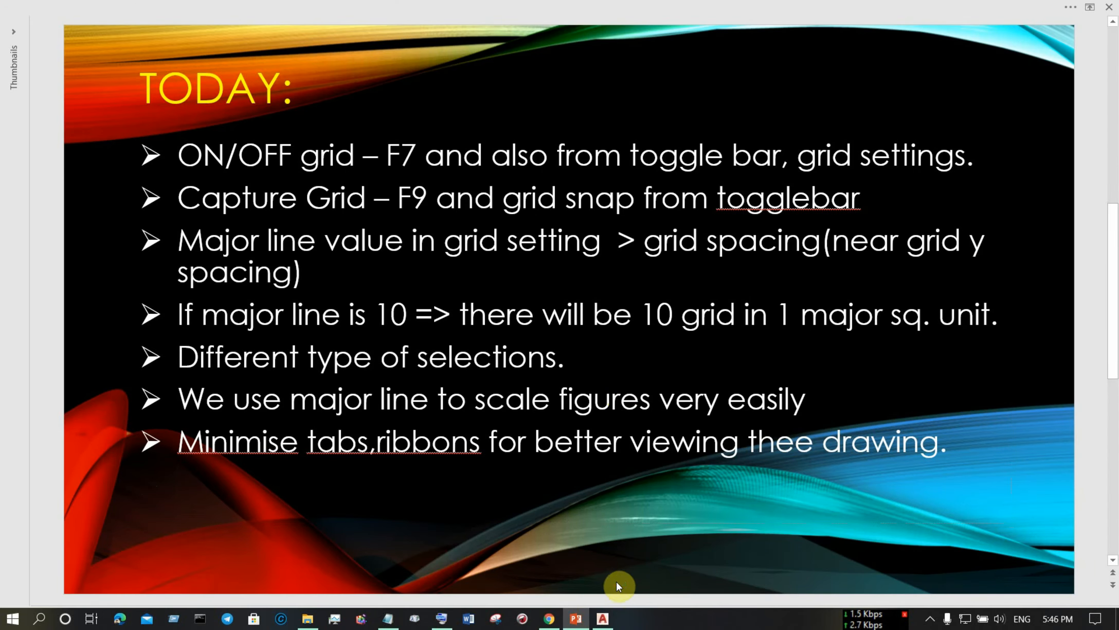
{"action": "scroll", "coordinate": [616, 581], "scroll_direction": "down", "scroll_amount": 1}
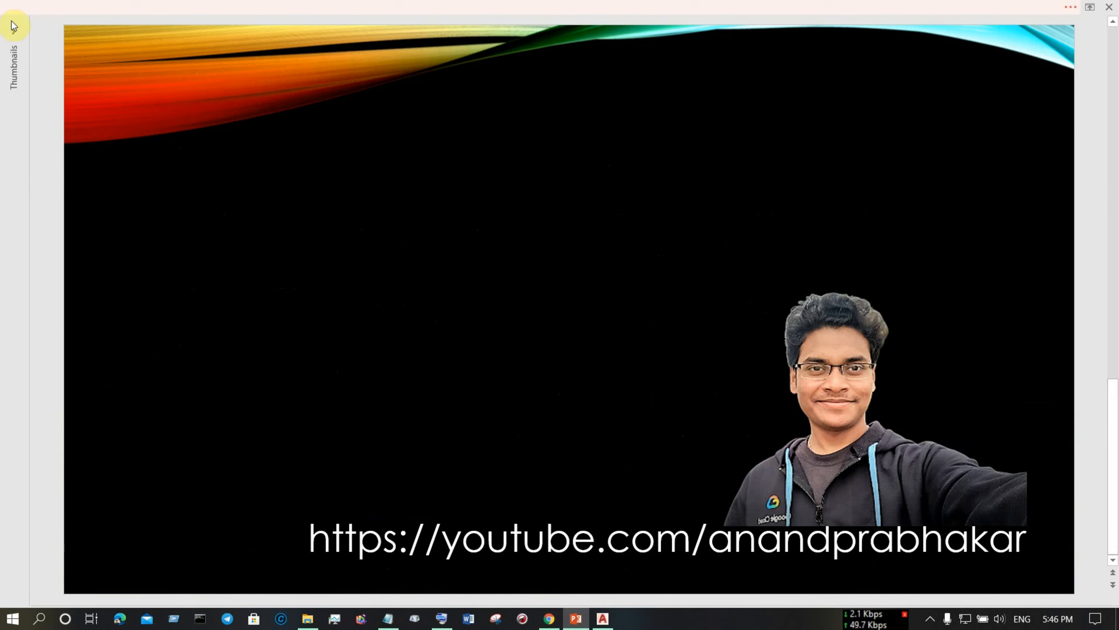
{"action": "key", "text": "F5"}
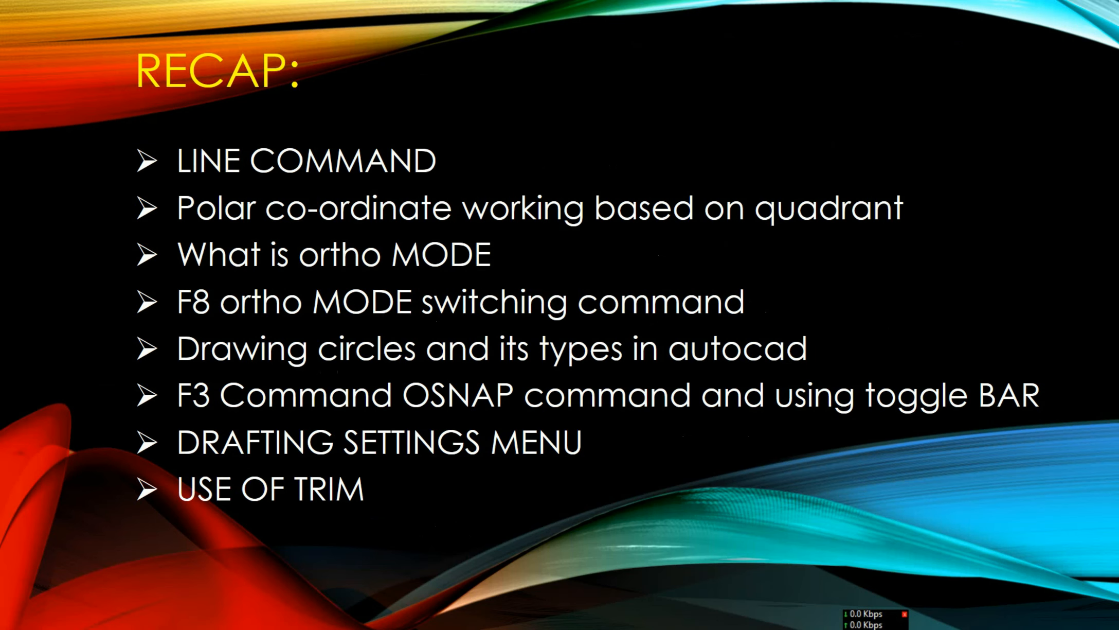
{"action": "key", "text": "Right"}
{"action": "key", "text": "Right"}
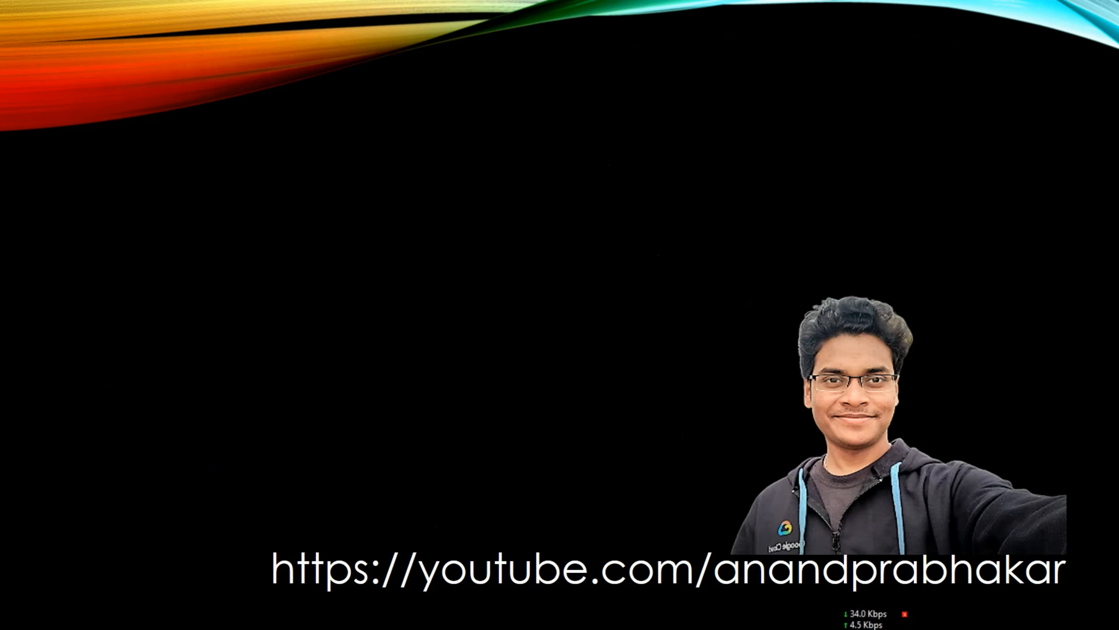
- Handwrite "LTR" in red pen on the slide's upper left area and draw a rightward arrow above it
{"action": "left_click", "coordinate": [68, 616]}
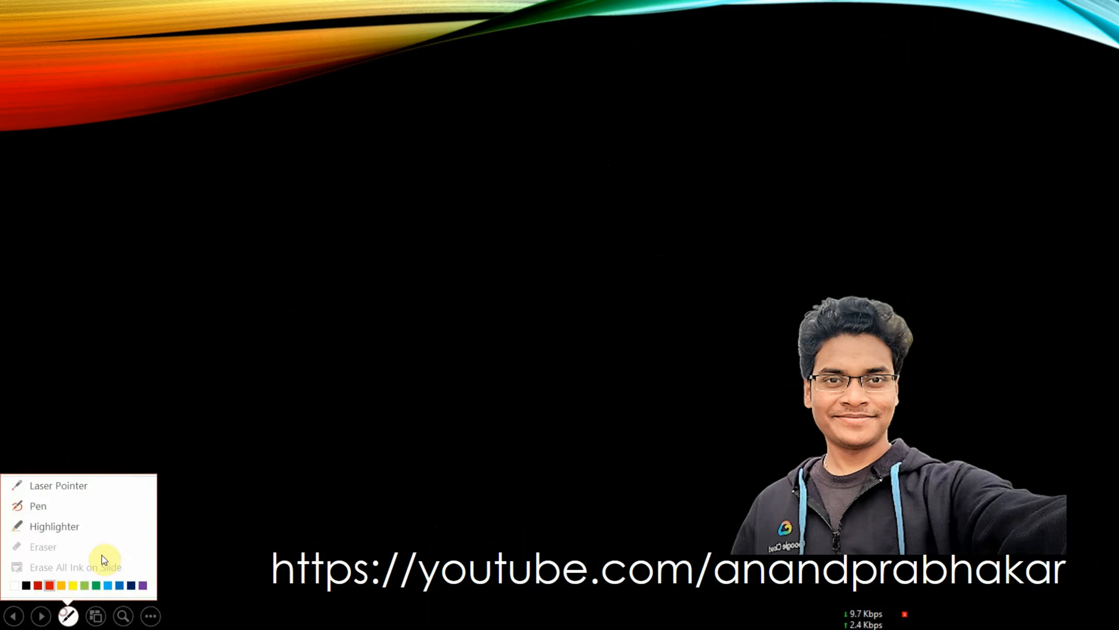
{"action": "left_click", "coordinate": [55, 500]}
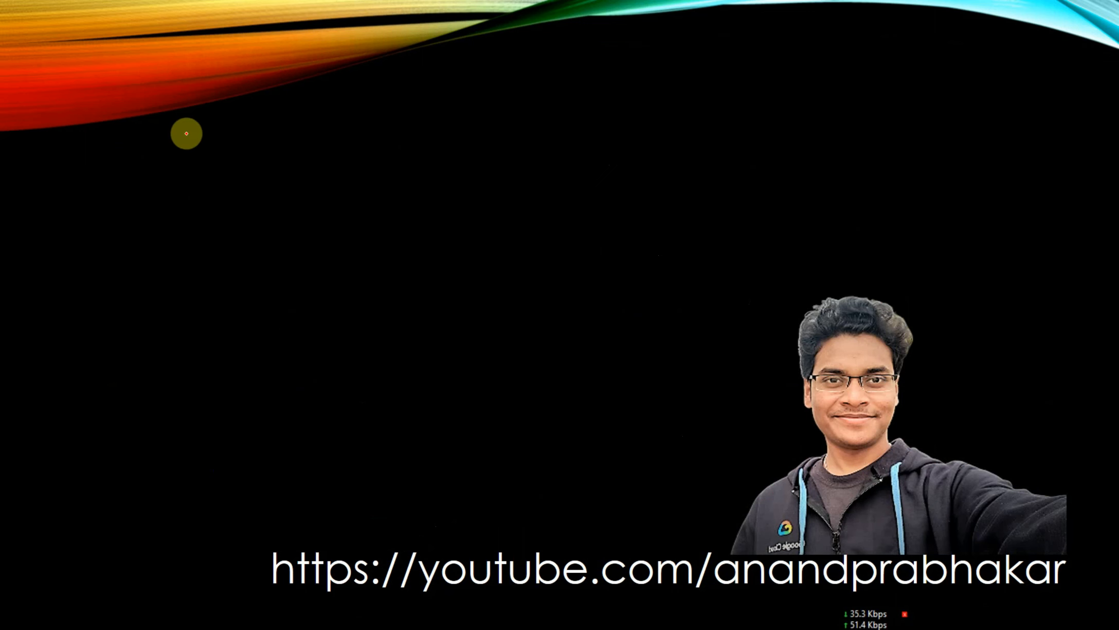
{"action": "mouse_move", "coordinate": [184, 132]}
{"action": "left_mouse_down"}
{"action": "mouse_move", "coordinate": [200, 161]}
{"action": "mouse_move", "coordinate": [220, 137]}
{"action": "left_mouse_up"}
{"action": "mouse_move", "coordinate": [212, 140]}
{"action": "left_mouse_down"}
{"action": "mouse_move", "coordinate": [212, 166]}
{"action": "mouse_move", "coordinate": [256, 154]}
{"action": "left_mouse_up"}
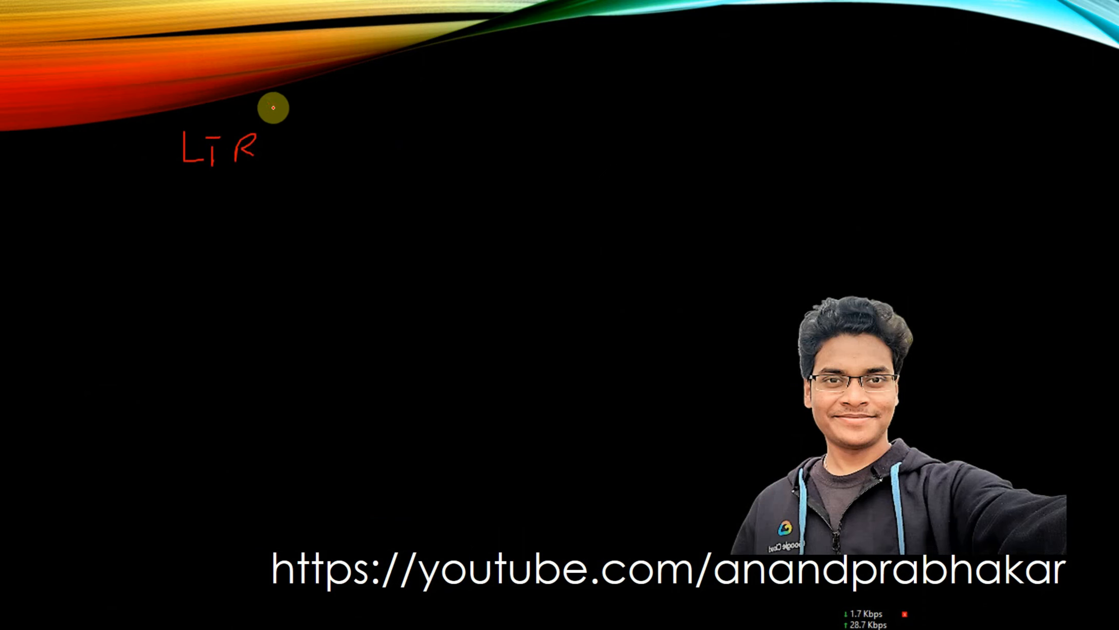
{"action": "mouse_move", "coordinate": [264, 106]}
{"action": "left_mouse_down"}
{"action": "mouse_move", "coordinate": [312, 105]}
{"action": "mouse_move", "coordinate": [304, 109]}
{"action": "left_mouse_up"}
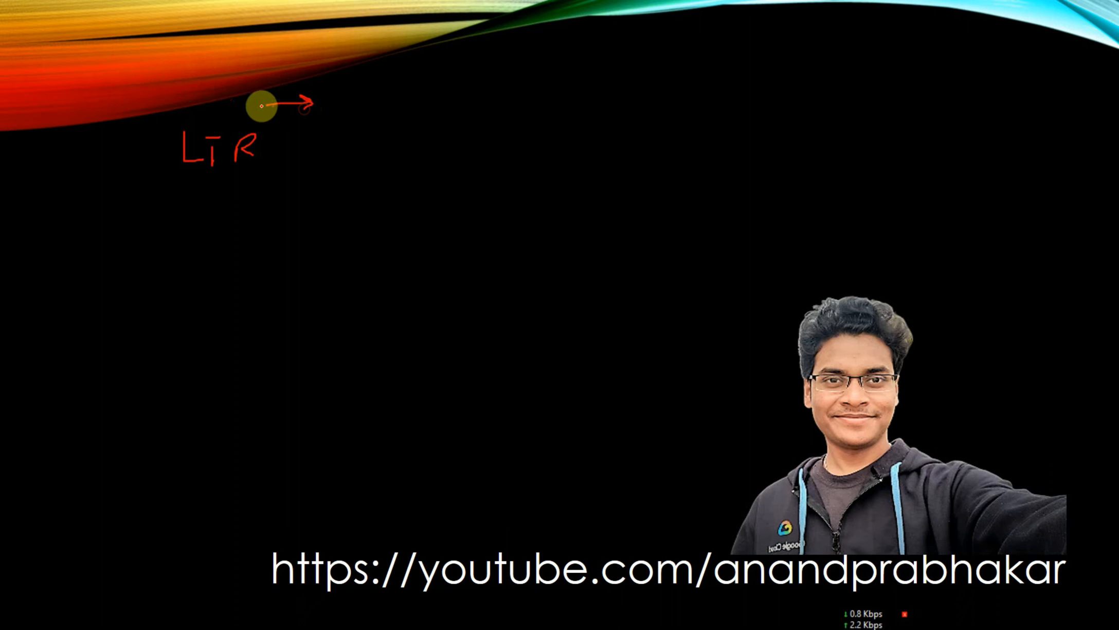